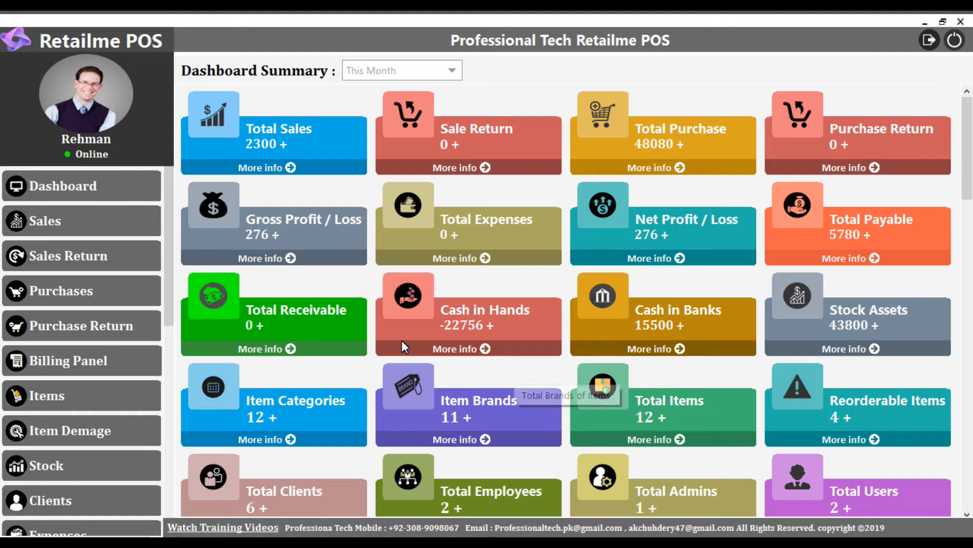
- Open a new purchase invoice and maximize its window
{"action": "left_click", "coordinate": [133, 287]}
{"action": "left_click_drag", "start_coordinate": [168, 220], "coordinate": [165, 251]}
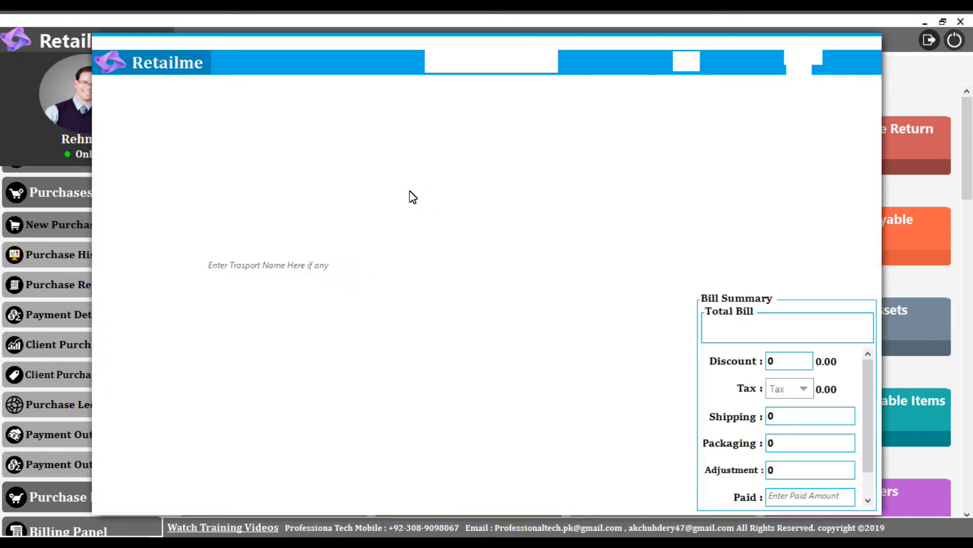
{"action": "left_click", "coordinate": [852, 46]}
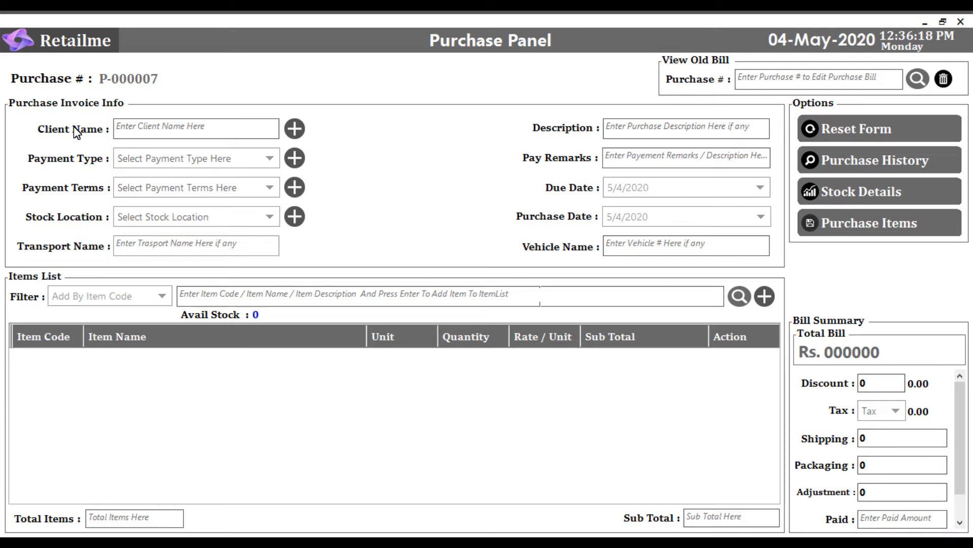
- Set the purchase's client to Talha Traders and its payment type to Cash
{"action": "left_click", "coordinate": [142, 133]}
{"action": "type", "text": "t"}
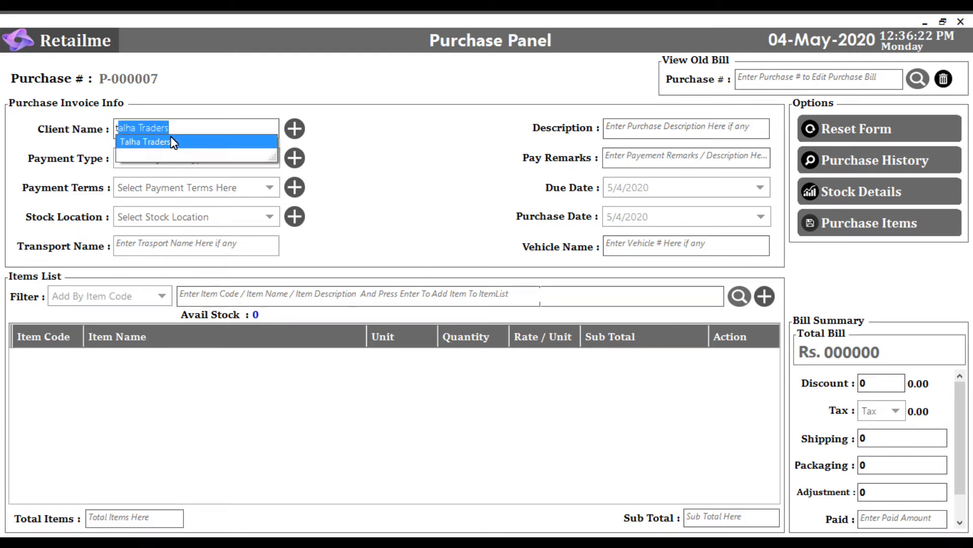
{"action": "left_click", "coordinate": [174, 143]}
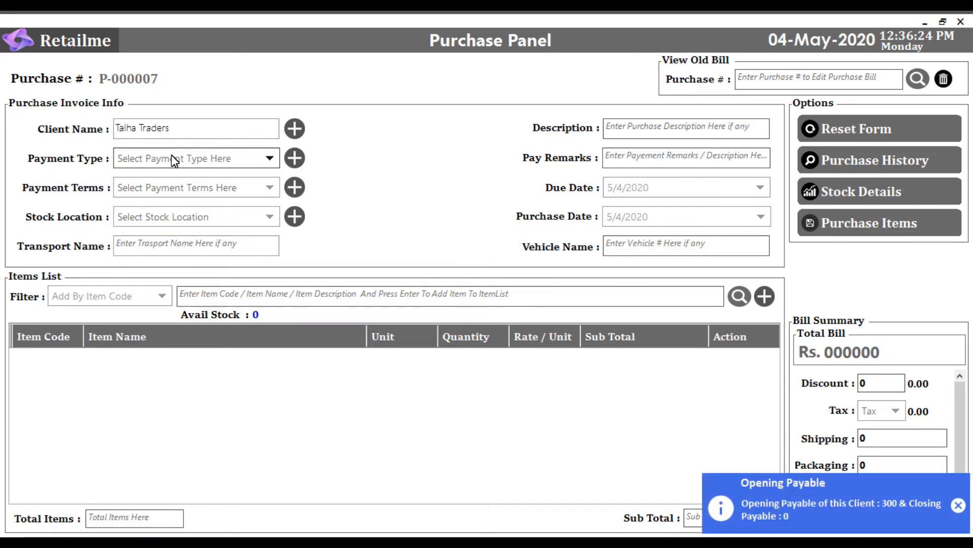
{"action": "left_click", "coordinate": [174, 160]}
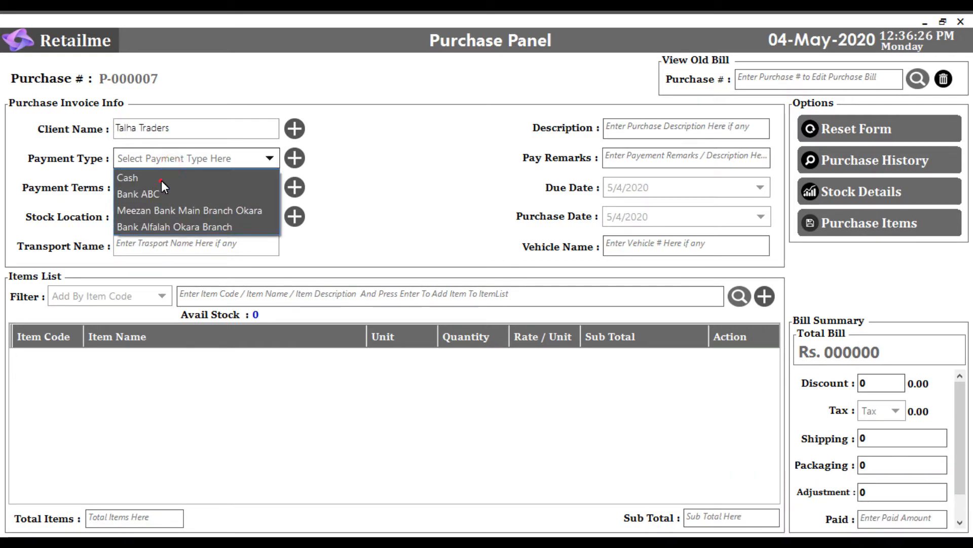
{"action": "left_click", "coordinate": [161, 180]}
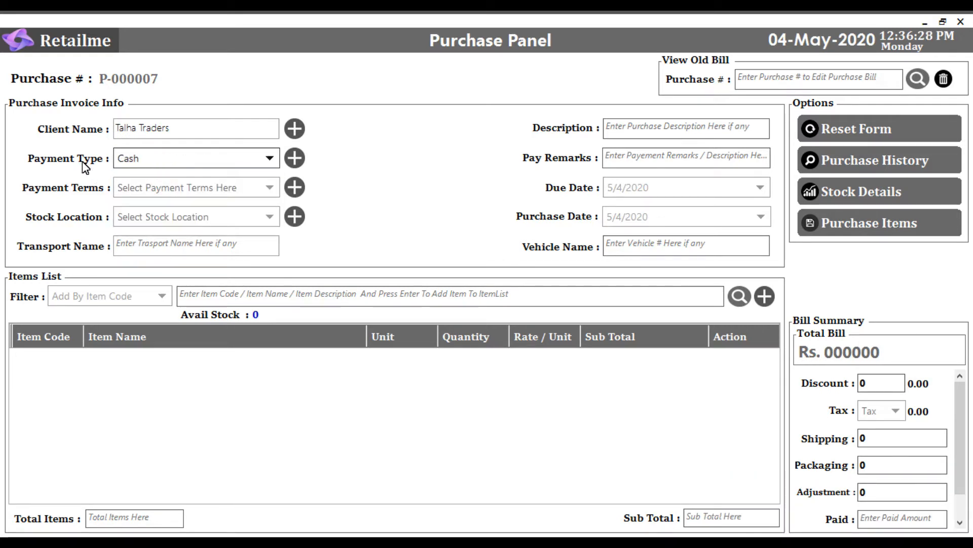
{"action": "left_click", "coordinate": [142, 158]}
{"action": "left_click", "coordinate": [145, 160]}
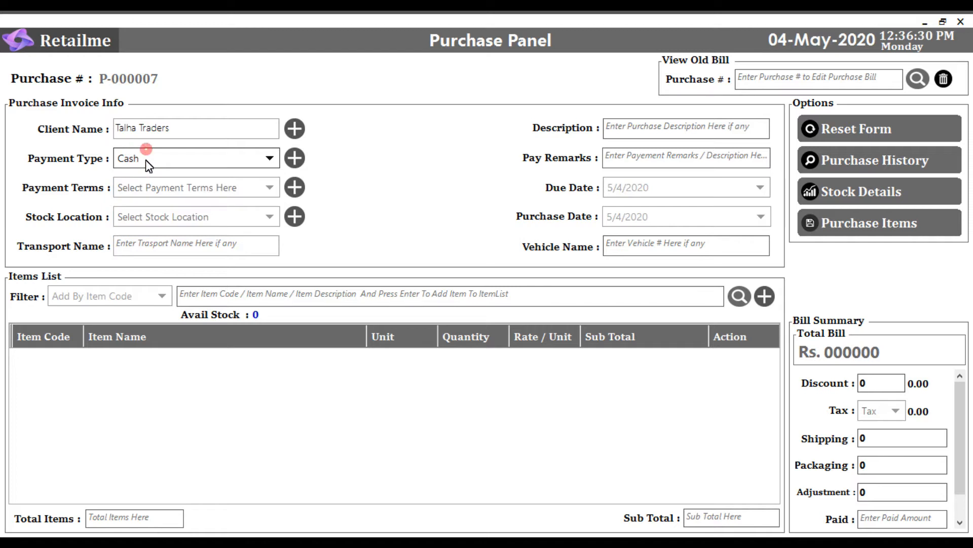
- Set the payment terms to Due On Receipt and the stock location to Main Warehouse
{"action": "left_click", "coordinate": [151, 191]}
{"action": "left_click", "coordinate": [142, 205]}
{"action": "left_click", "coordinate": [144, 216]}
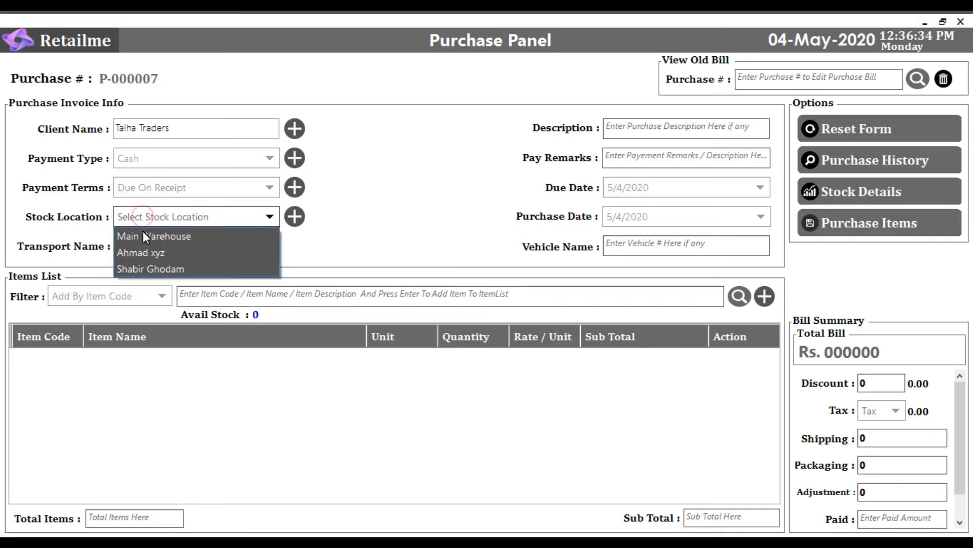
{"action": "left_click", "coordinate": [142, 230]}
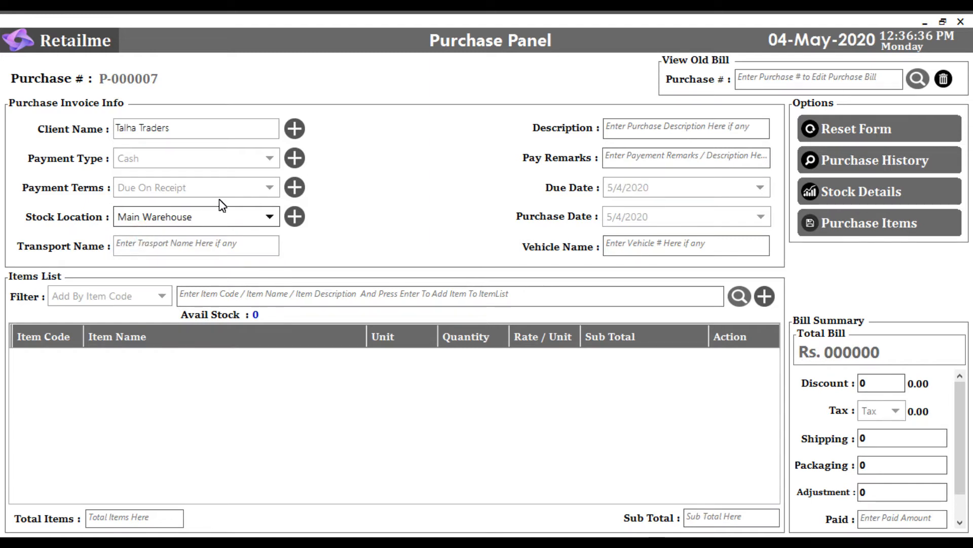
{"action": "left_click", "coordinate": [627, 132]}
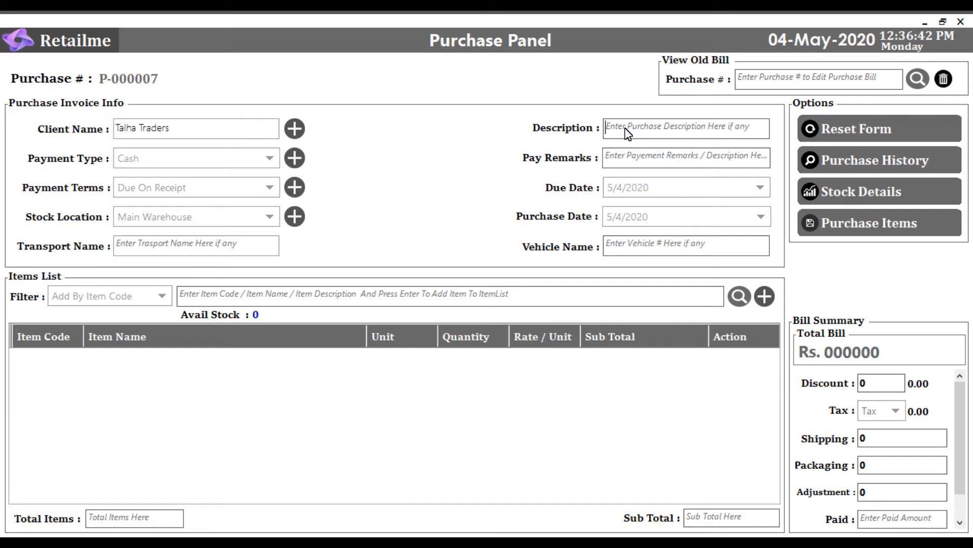
{"action": "left_click", "coordinate": [634, 158]}
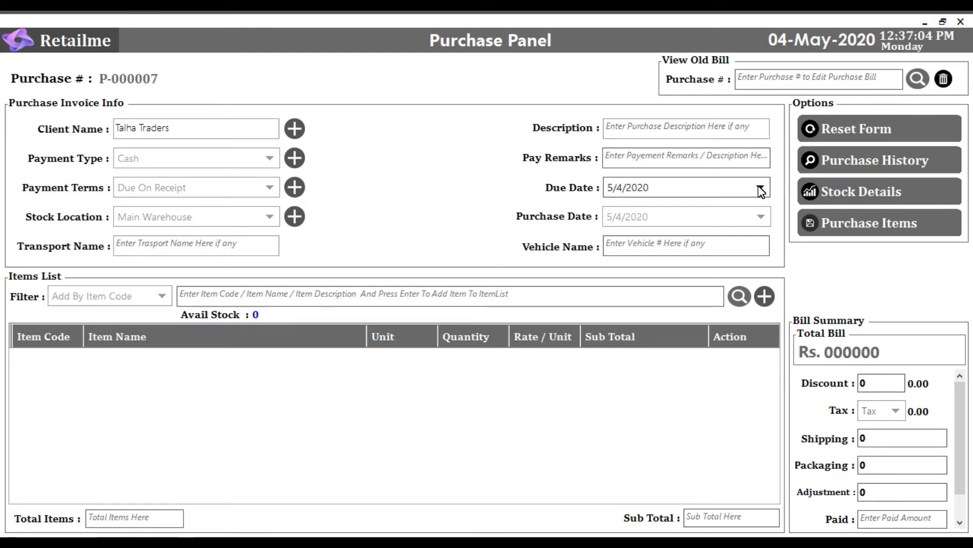
{"action": "left_click", "coordinate": [761, 217]}
{"action": "left_click", "coordinate": [761, 217]}
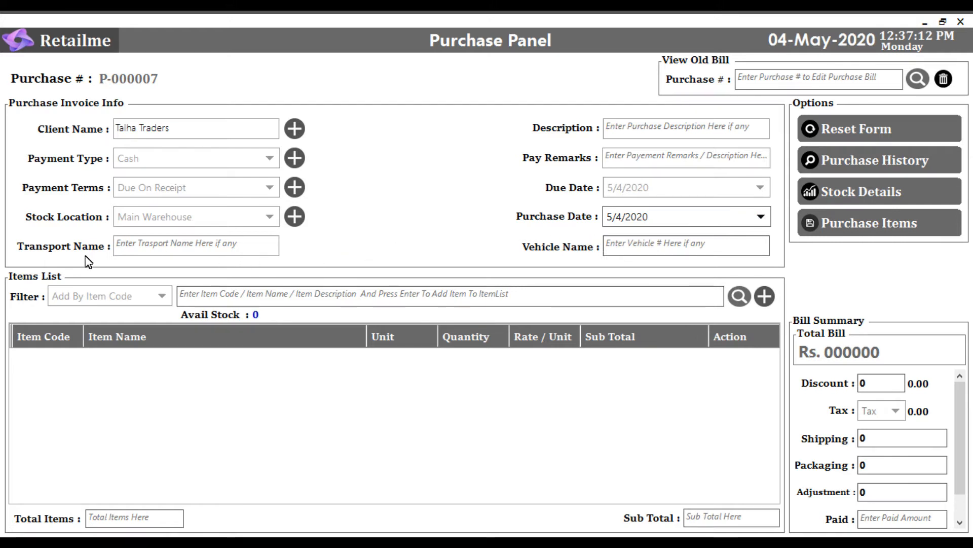
{"action": "left_click", "coordinate": [125, 246]}
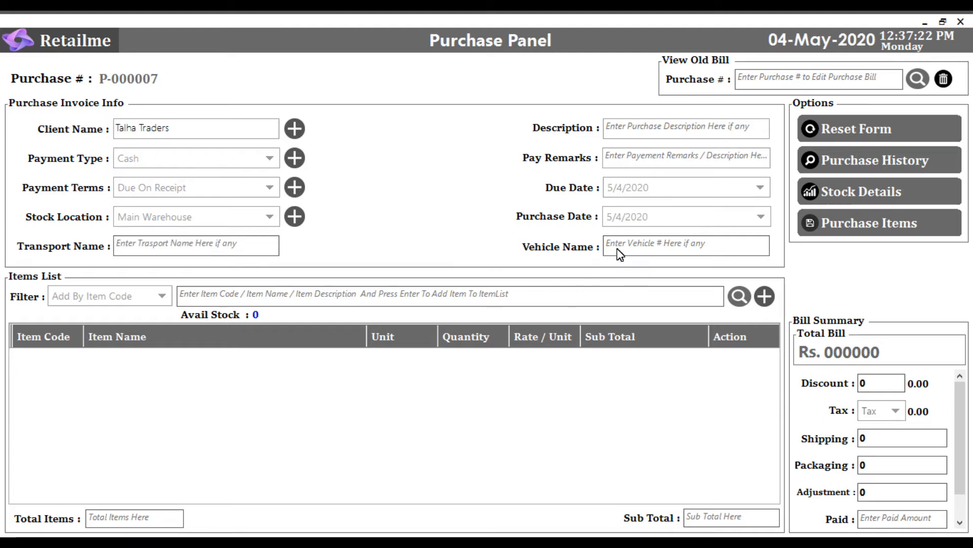
{"action": "left_click", "coordinate": [639, 247]}
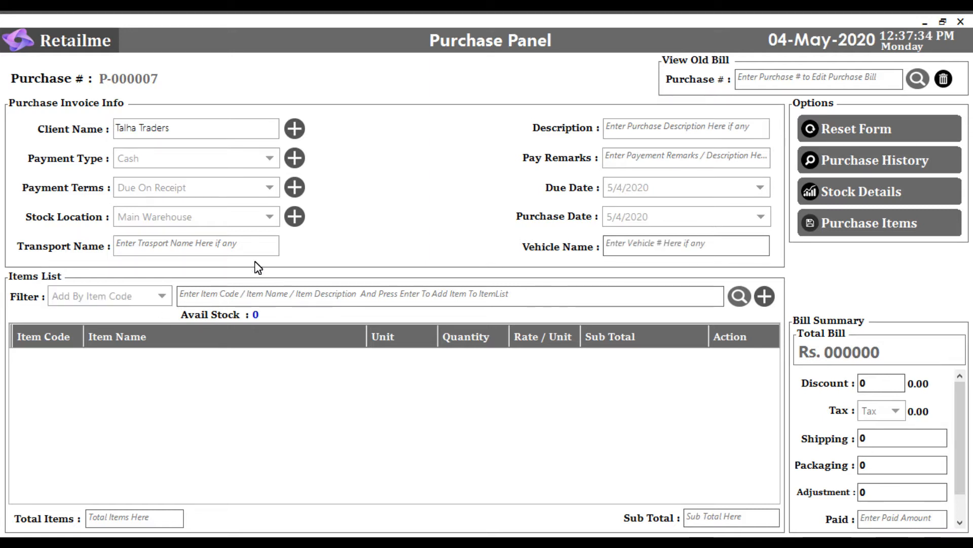
- Reselect Main Warehouse as the stock location, and view and close the dialog for managing payment terms
{"action": "left_click", "coordinate": [271, 217]}
{"action": "left_click", "coordinate": [218, 233]}
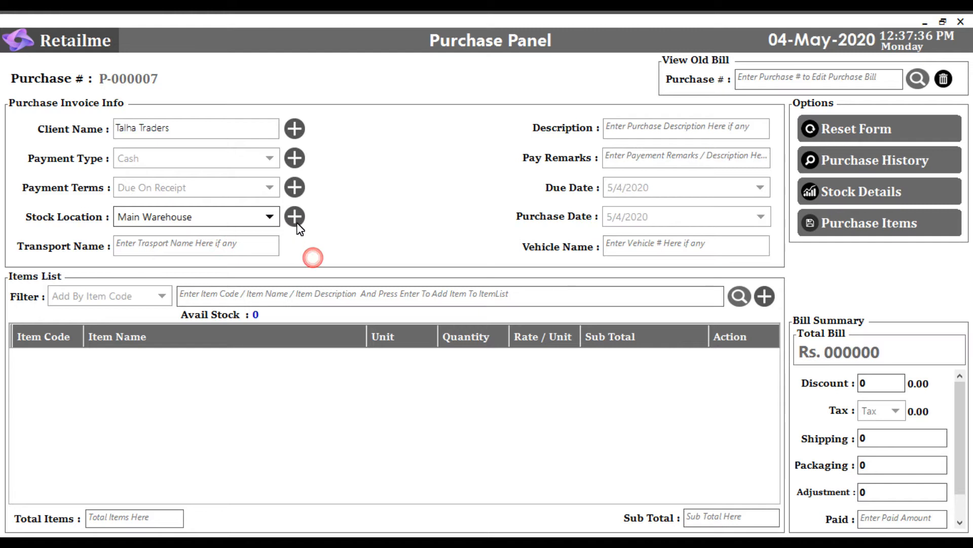
{"action": "left_click", "coordinate": [601, 127]}
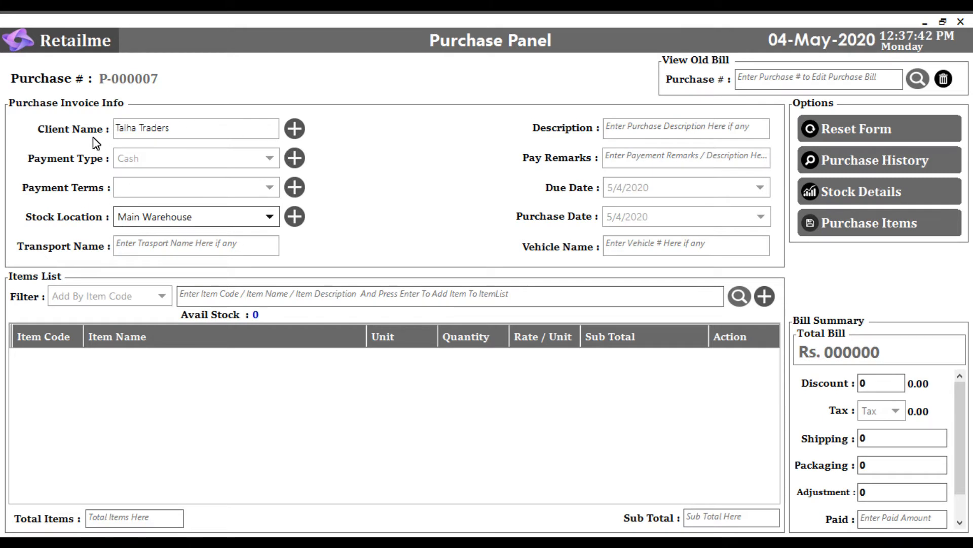
{"action": "left_click", "coordinate": [295, 187]}
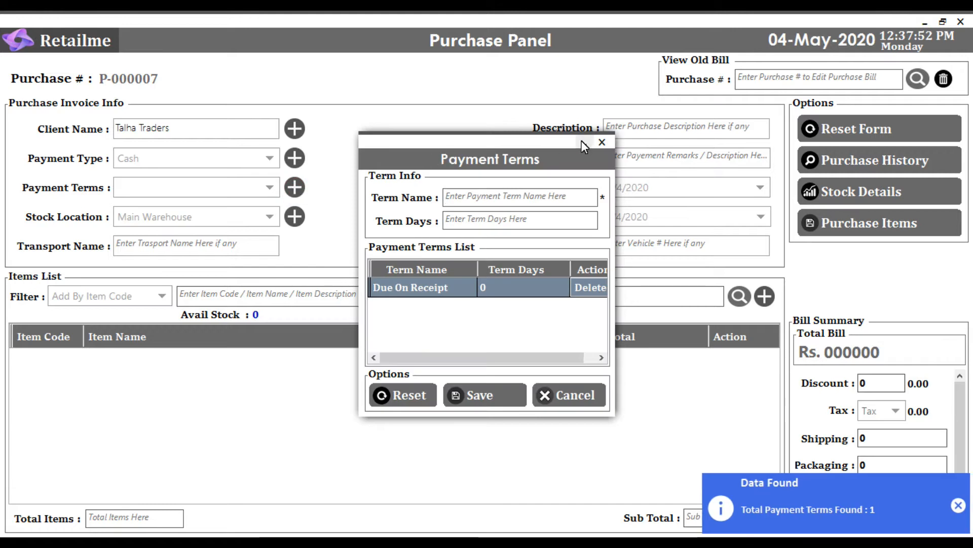
{"action": "left_click", "coordinate": [606, 144]}
- Select Due On Receipt again as the purchase's payment terms
{"action": "left_click", "coordinate": [269, 187]}
{"action": "left_click", "coordinate": [197, 204]}
{"action": "left_click", "coordinate": [266, 213]}
{"action": "left_click", "coordinate": [266, 212]}
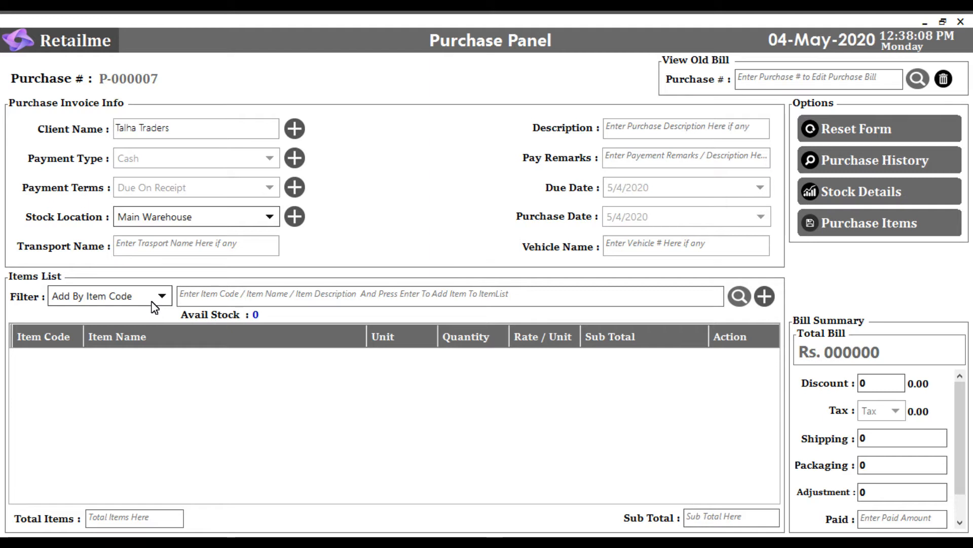
- Add item 00003, Honda Engin Oil, to the purchase by its item code
{"action": "left_click", "coordinate": [152, 301]}
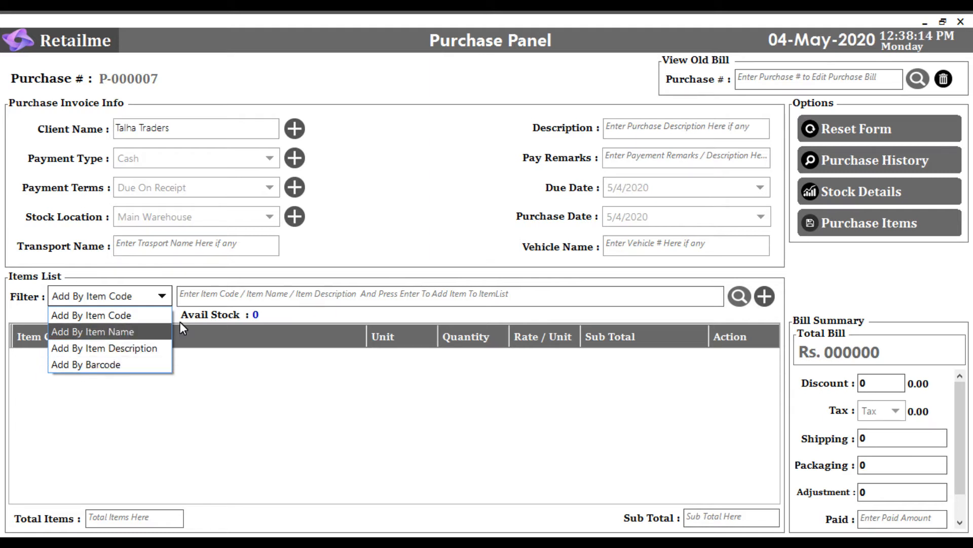
{"action": "left_click", "coordinate": [108, 317]}
{"action": "left_click", "coordinate": [192, 297]}
{"action": "type", "text": "0"}
{"action": "key", "text": "Down"}
{"action": "key", "text": "Down"}
{"action": "key", "text": "Up"}
{"action": "key", "text": "Up"}
{"action": "key", "text": "Up"}
{"action": "key", "text": "Return"}
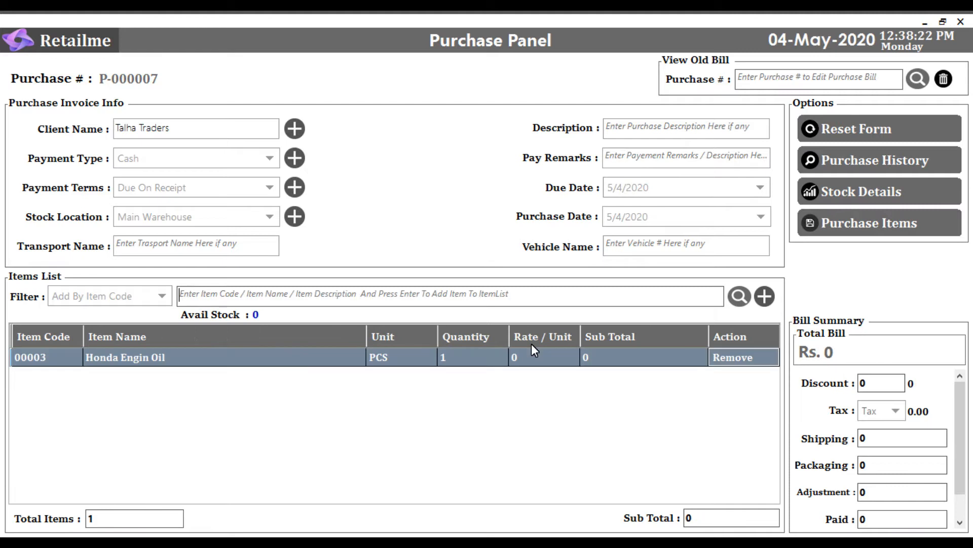
- Set the Honda Engin Oil quantity to 100 and its rate per unit to 250
{"action": "left_click", "coordinate": [470, 358]}
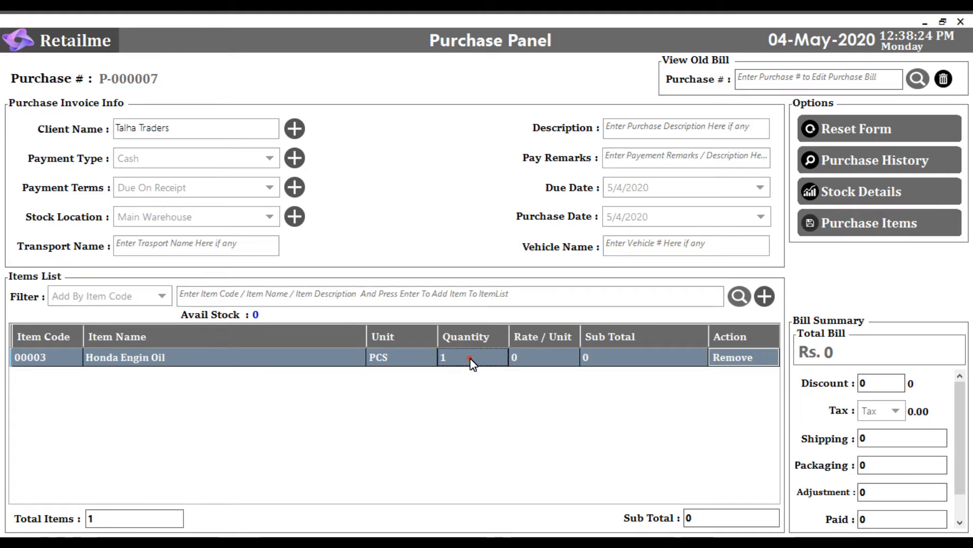
{"action": "left_click", "coordinate": [471, 359]}
{"action": "type", "text": "00"}
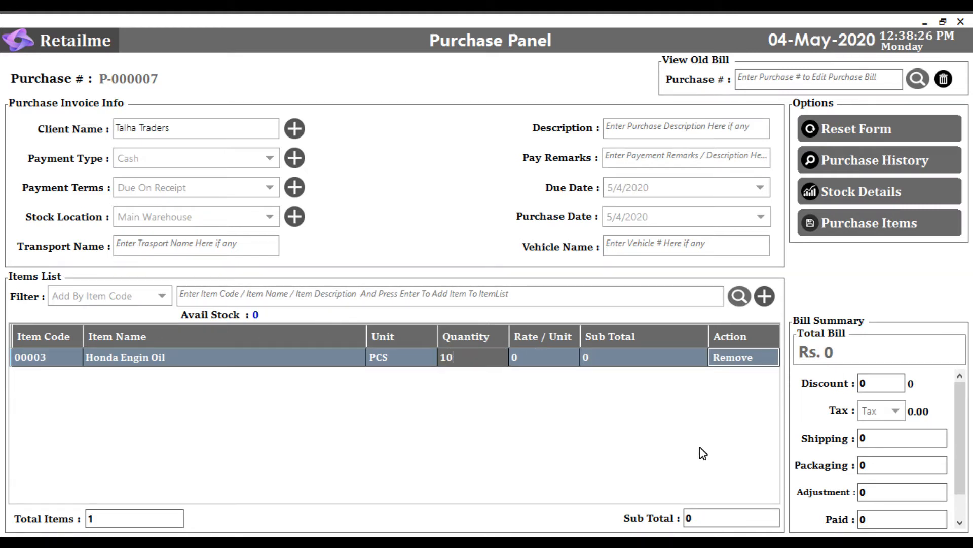
{"action": "key", "text": "Return"}
{"action": "left_click", "coordinate": [533, 359]}
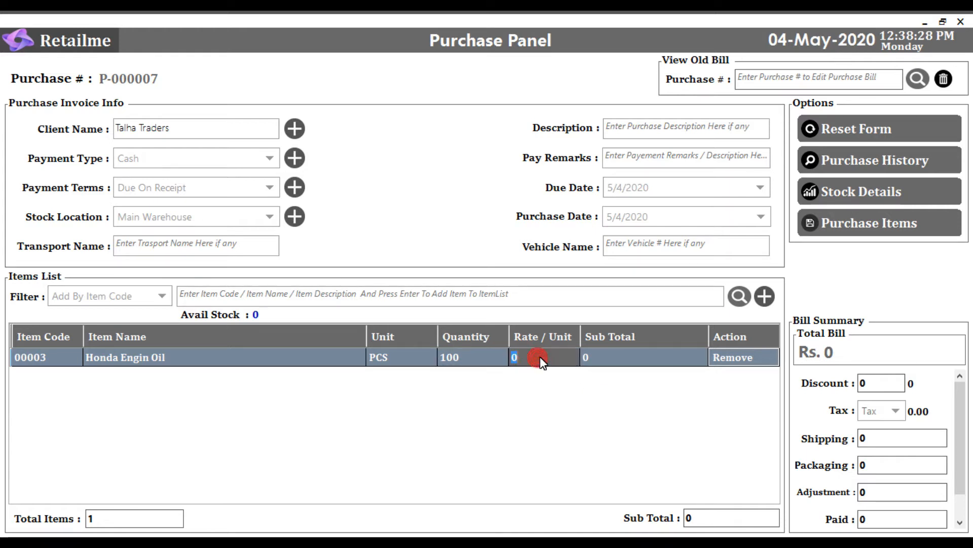
{"action": "type", "text": "250"}
{"action": "key", "text": "Return"}
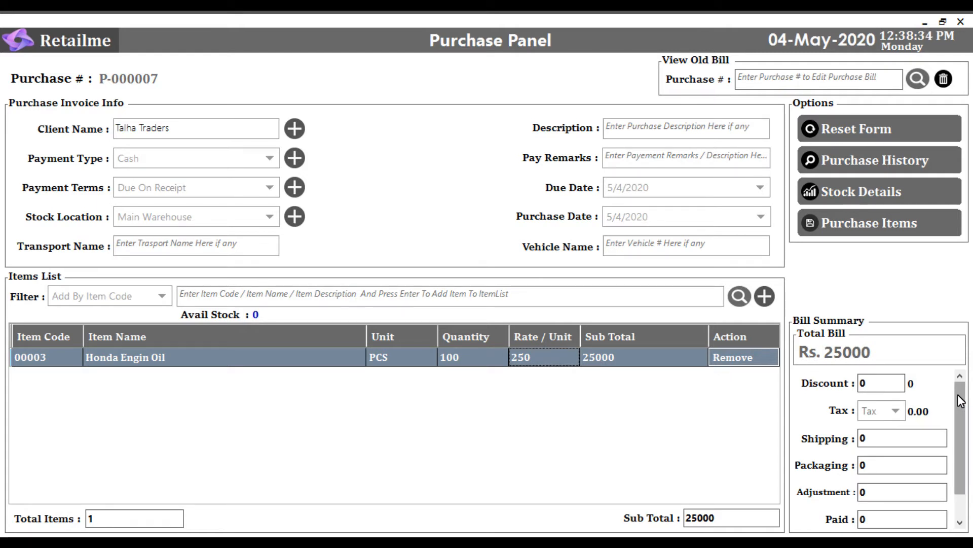
- Set the bill's discount to 1 and its shipping charge to 280
{"action": "scroll", "coordinate": [958, 406], "scroll_direction": "down", "scroll_amount": 1}
{"action": "left_click", "coordinate": [882, 383]}
{"action": "type", "text": "1"}
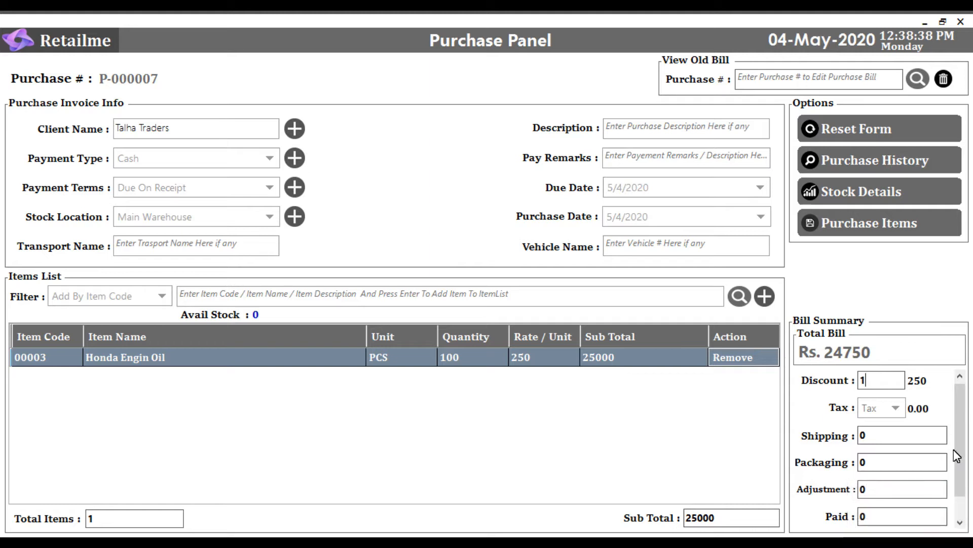
{"action": "left_click_drag", "start_coordinate": [959, 398], "coordinate": [885, 443]}
{"action": "left_click", "coordinate": [870, 430]}
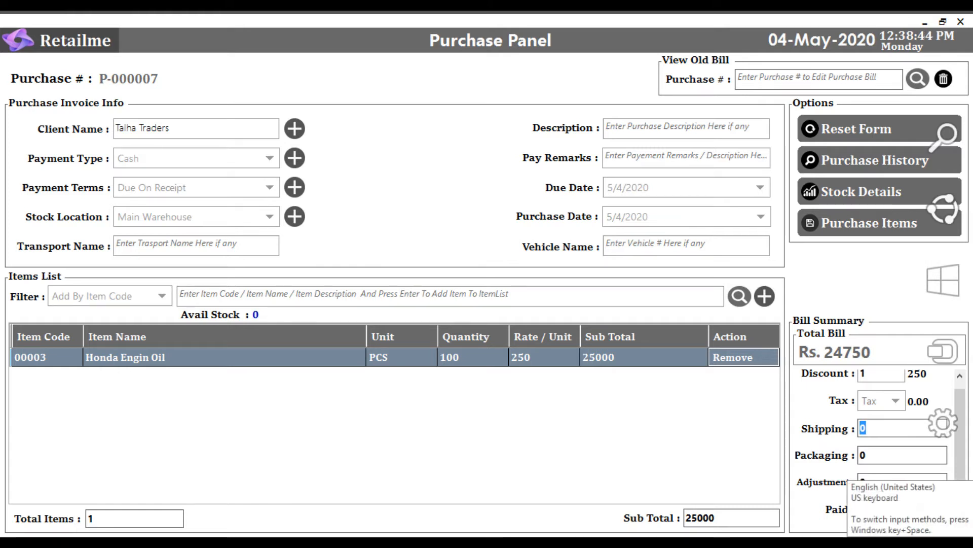
{"action": "type", "text": "280"}
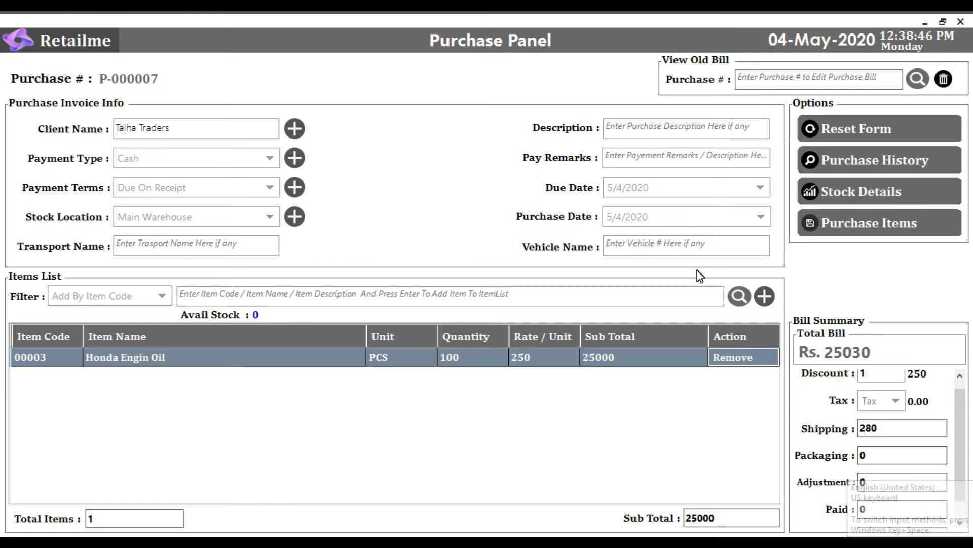
- Enter 20000 as the paid amount in the bill summary
{"action": "left_click_drag", "start_coordinate": [962, 407], "coordinate": [962, 445]}
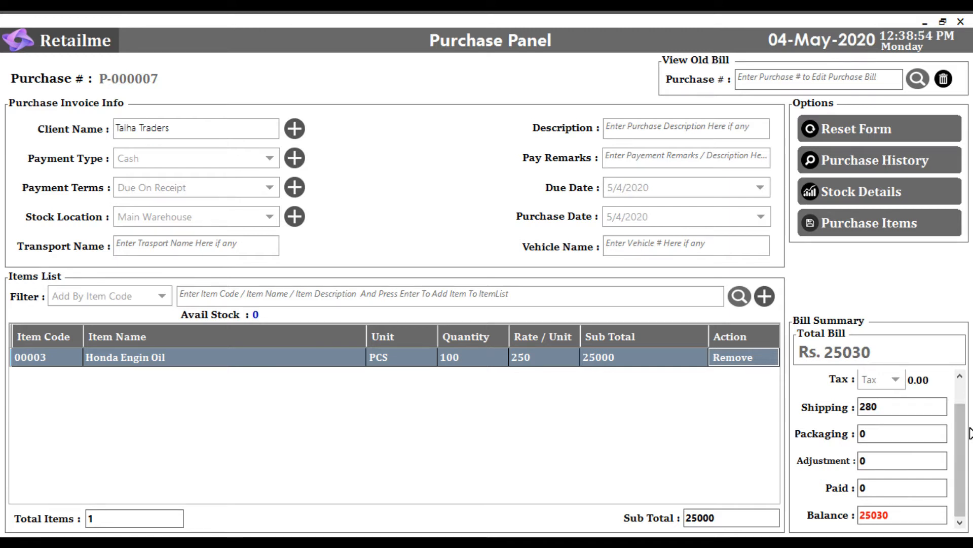
{"action": "scroll", "coordinate": [965, 429], "scroll_direction": "up", "scroll_amount": 2}
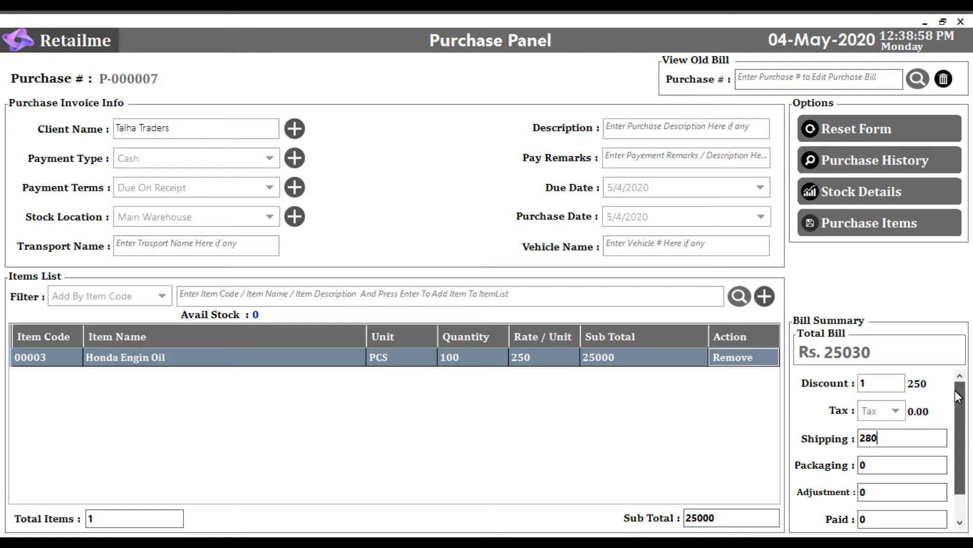
{"action": "left_click_drag", "start_coordinate": [955, 398], "coordinate": [955, 424]}
{"action": "left_click", "coordinate": [884, 492]}
{"action": "type", "text": "20000"}
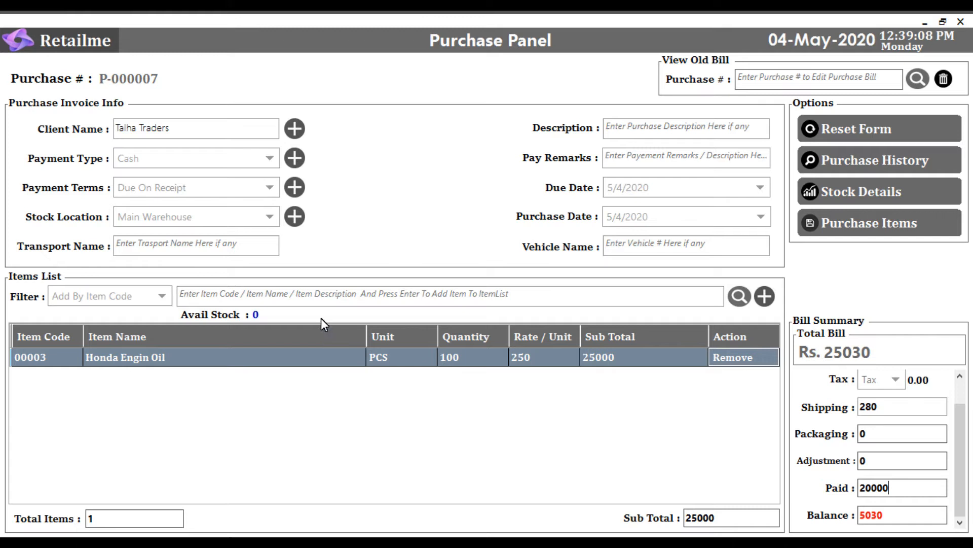
- Add item 00004, Silicon Rods, by its item code and set its quantity to 10
{"action": "left_click", "coordinate": [315, 300]}
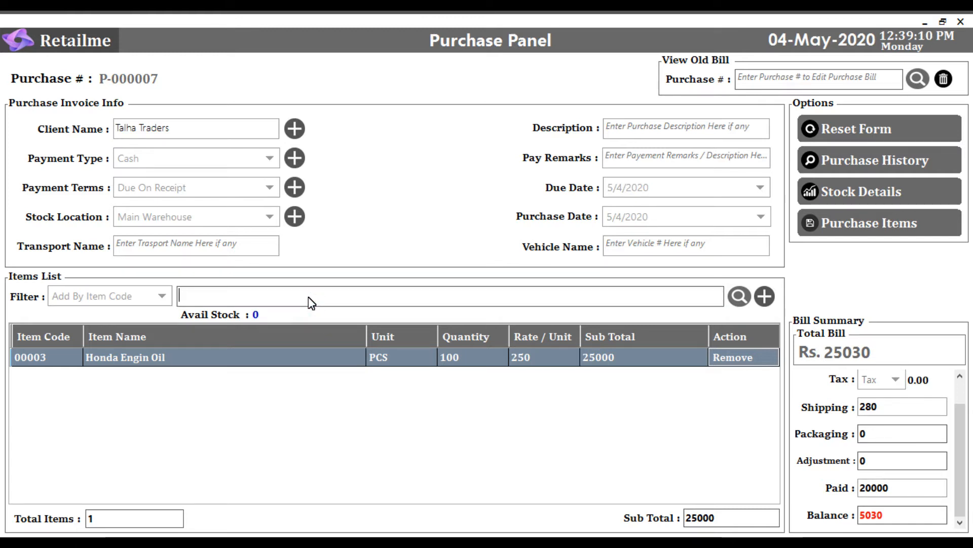
{"action": "type", "text": "00004"}
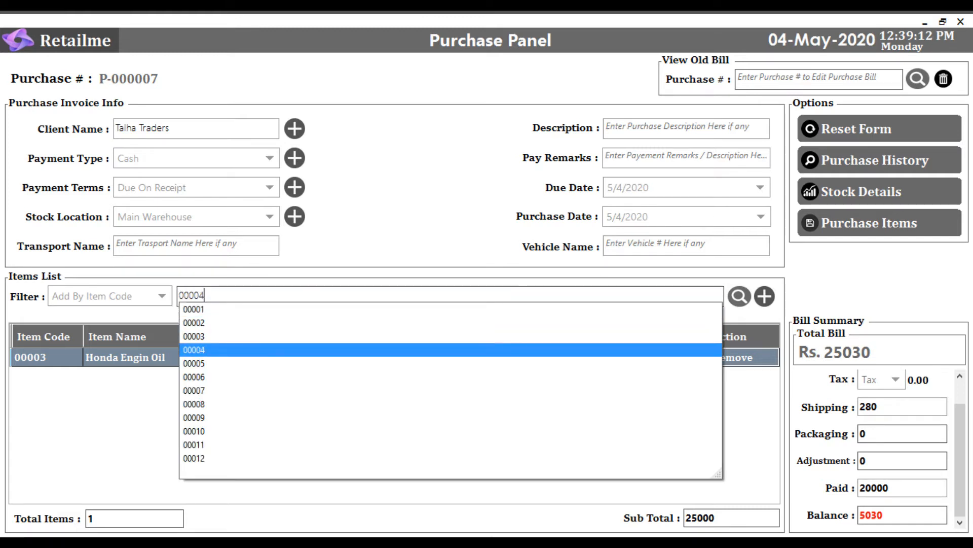
{"action": "key", "text": "Return"}
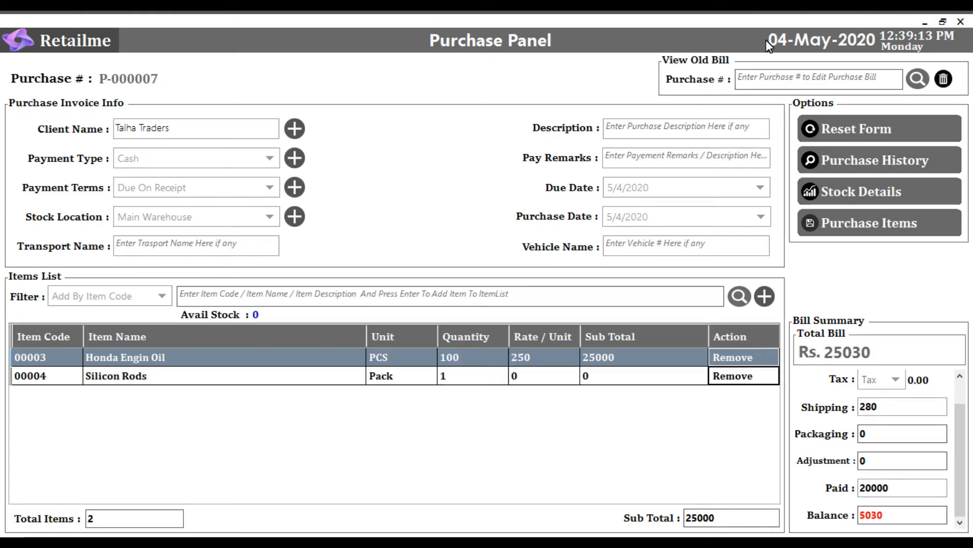
{"action": "left_click", "coordinate": [451, 378]}
{"action": "type", "text": "0"}
{"action": "key", "text": "Return"}
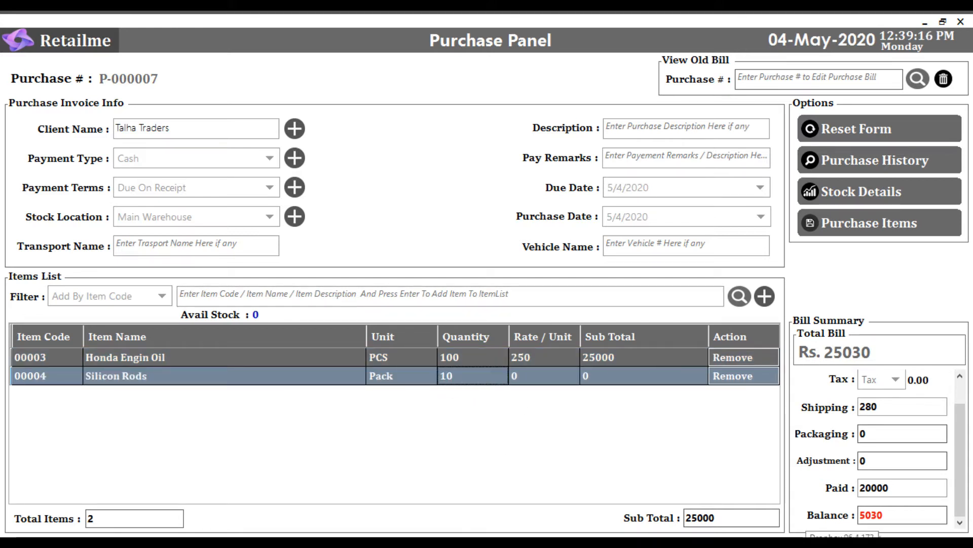
- Set the rate per unit of Silicon Rods to 180
{"action": "left_click", "coordinate": [521, 377]}
{"action": "left_click", "coordinate": [519, 378]}
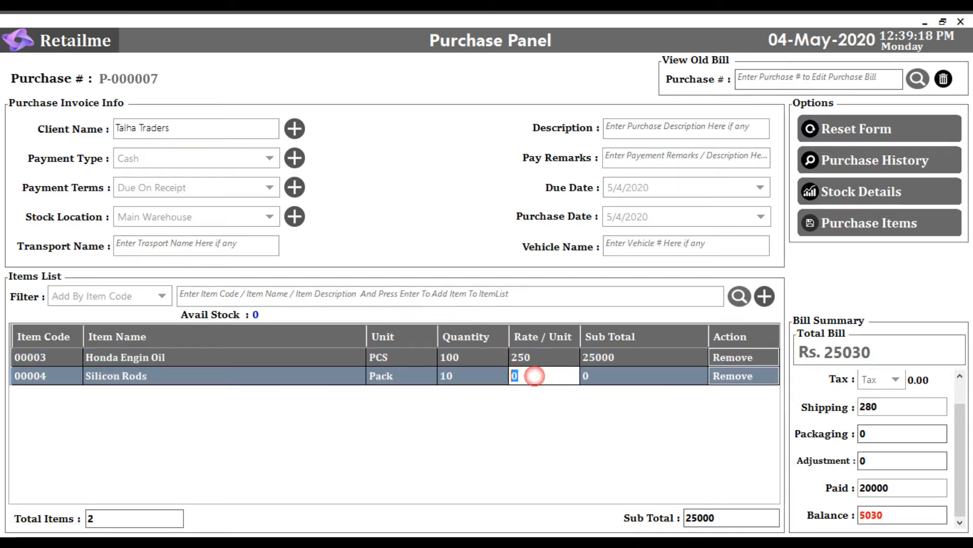
{"action": "type", "text": "180"}
{"action": "key", "text": "Return"}
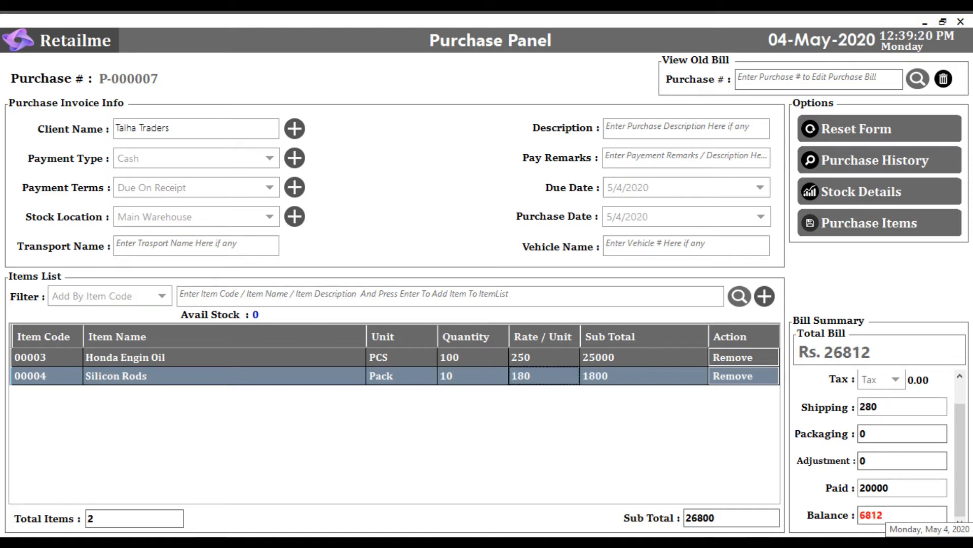
- Add item 00005, 4" Iron Nut, to the items list by its item code
{"action": "left_click", "coordinate": [353, 293]}
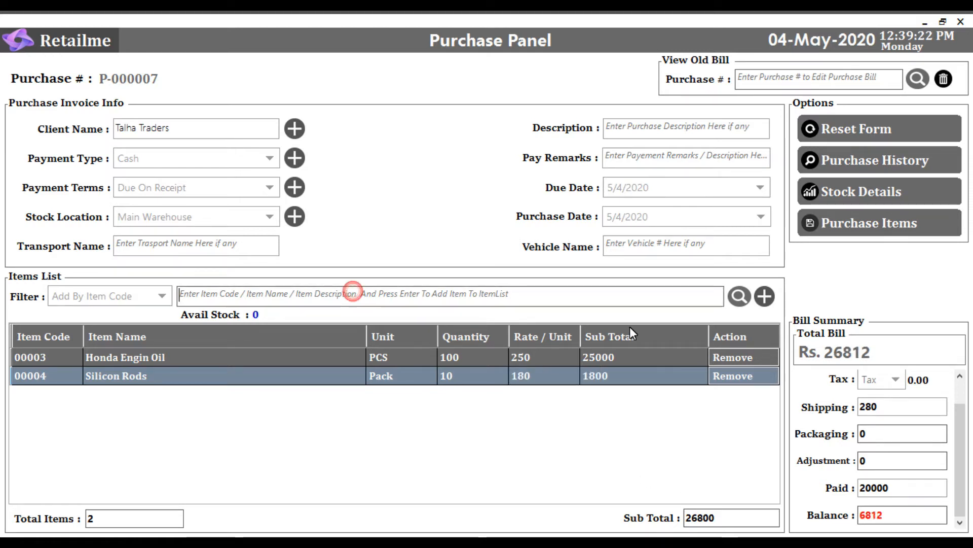
{"action": "type", "text": "00005"}
{"action": "key", "text": "Return"}
{"action": "key", "text": "Return"}
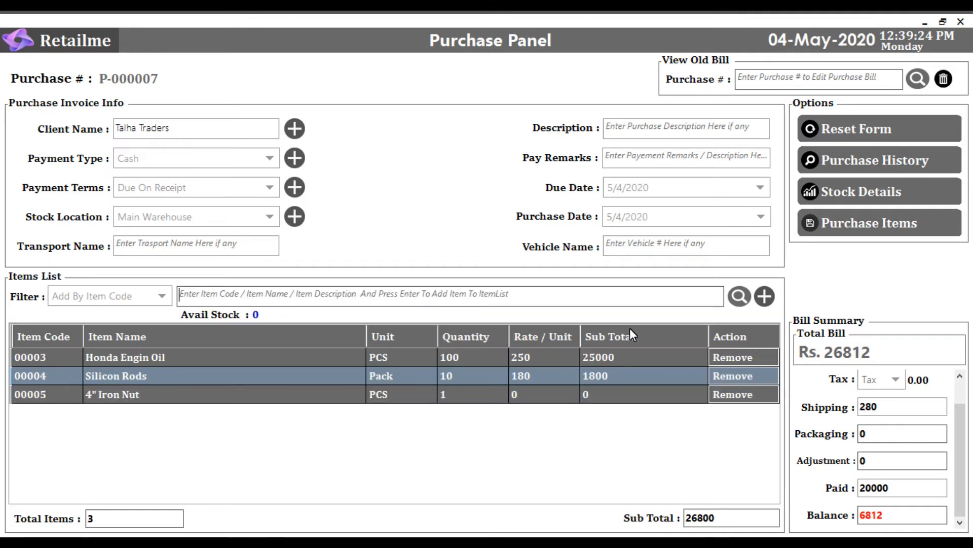
- Set the 4" Iron Nut quantity to 50 and its rate per unit to 15
{"action": "left_click", "coordinate": [454, 396]}
{"action": "type", "text": "5"}
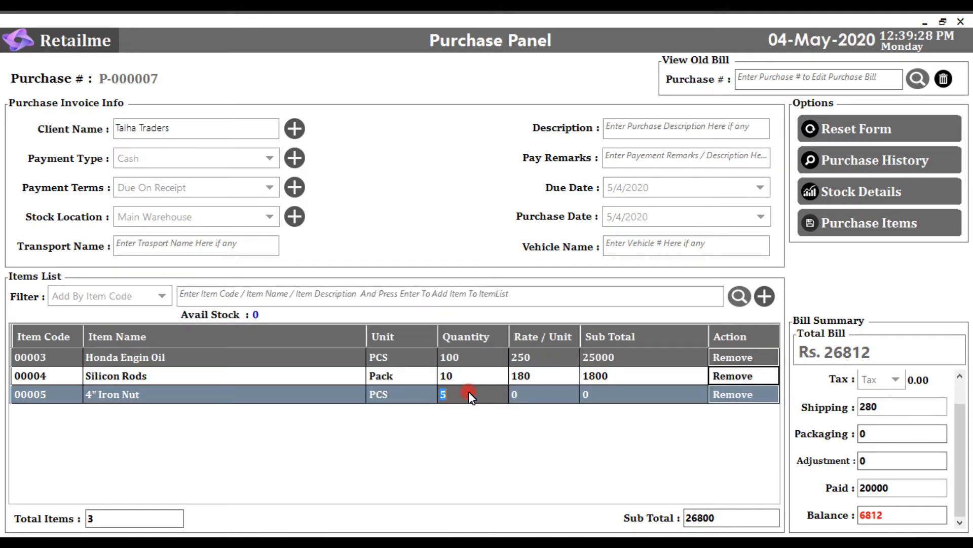
{"action": "type", "text": "0"}
{"action": "key", "text": "Return"}
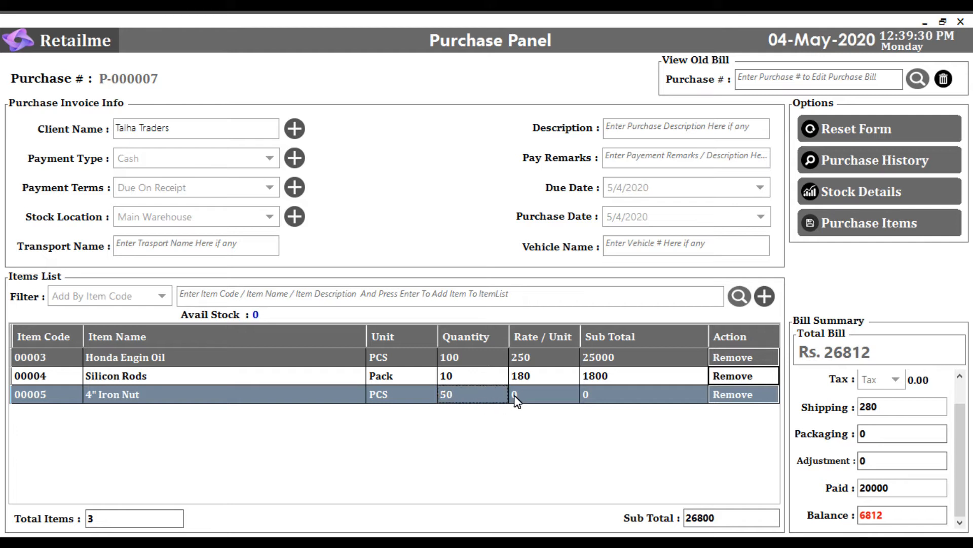
{"action": "left_click", "coordinate": [532, 392]}
{"action": "type", "text": "15"}
{"action": "key", "text": "Return"}
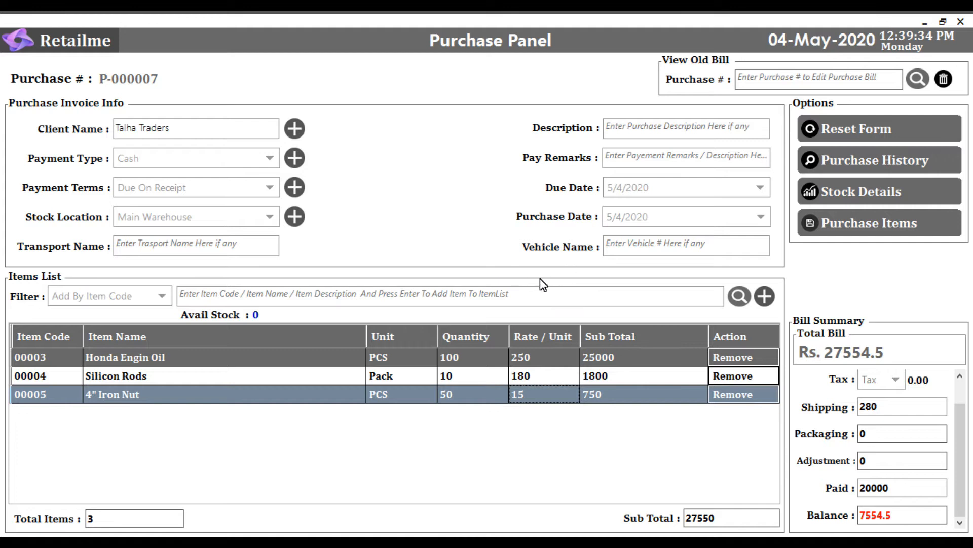
- Add item 00006, 4" Iron Washel, to the items list by its item code
{"action": "left_click", "coordinate": [264, 294]}
{"action": "type", "text": "00007"}
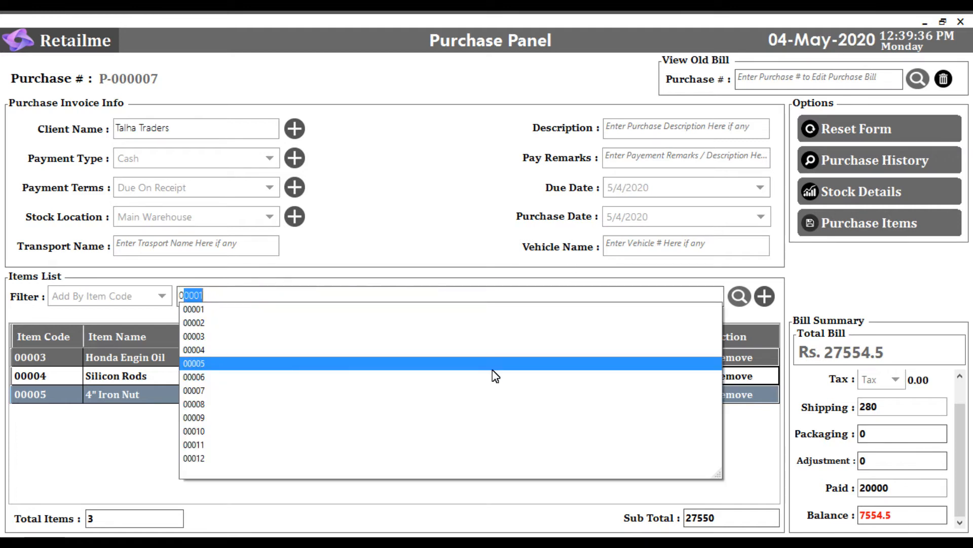
{"action": "left_click", "coordinate": [495, 376]}
{"action": "key", "text": "Return"}
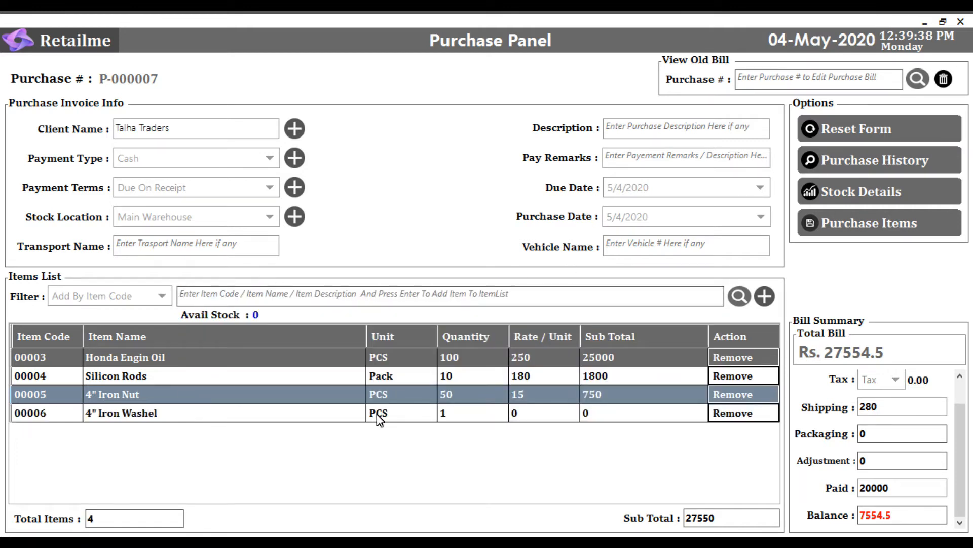
- Set the 4" Iron Washel quantity to 15 and its rate per unit to 27
{"action": "left_click", "coordinate": [475, 412]}
{"action": "left_click", "coordinate": [476, 412]}
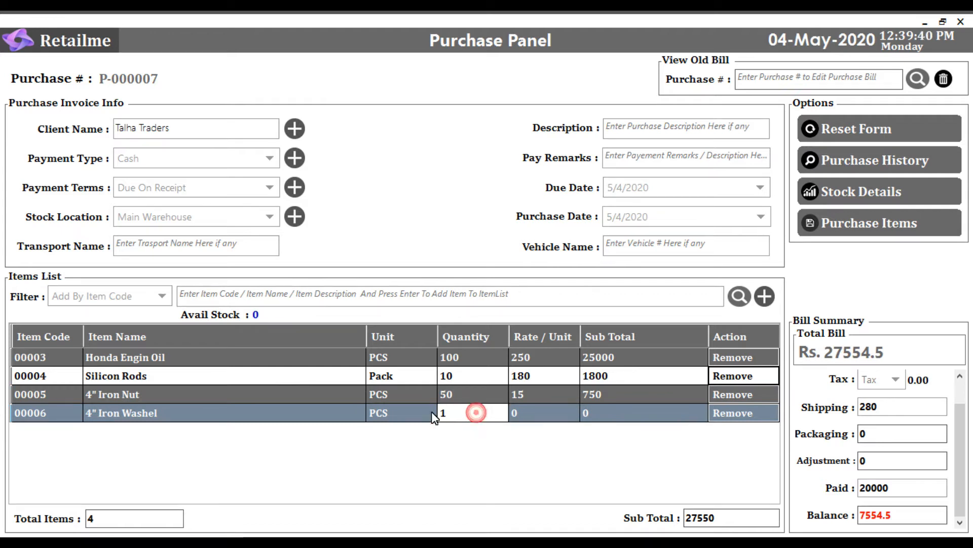
{"action": "type", "text": "5"}
{"action": "key", "text": "Return"}
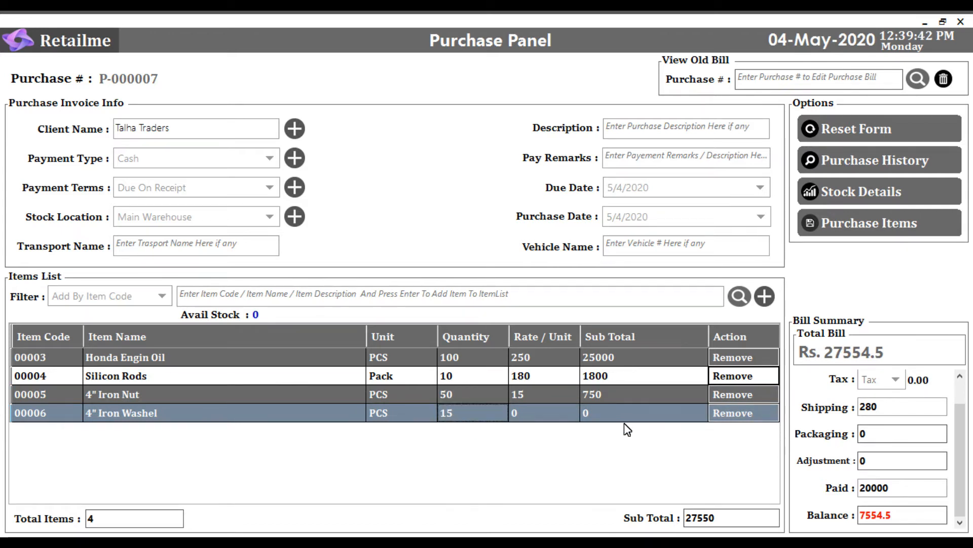
{"action": "left_click", "coordinate": [525, 415]}
{"action": "type", "text": "27"}
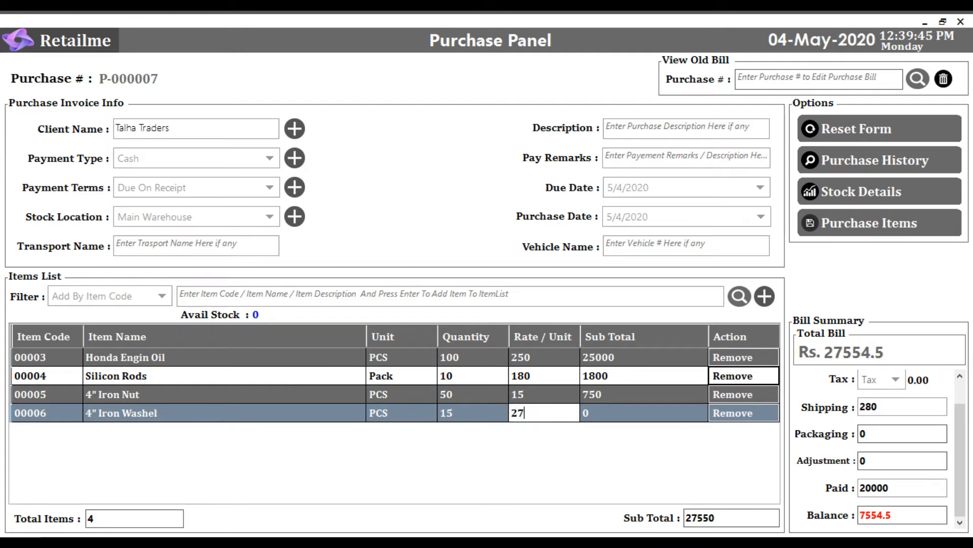
{"action": "key", "text": "Return"}
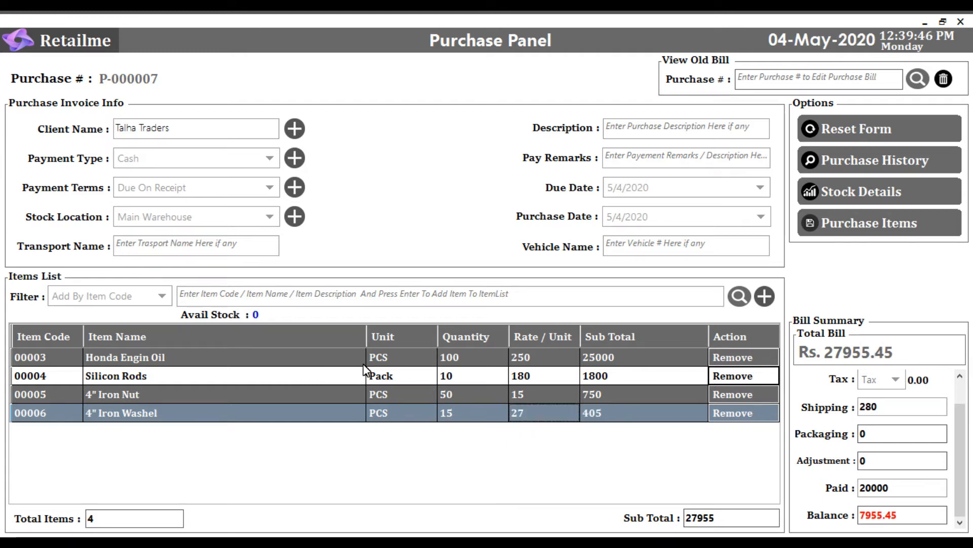
- Add item 00007, Cump Duster, to the items list by its item code
{"action": "left_click", "coordinate": [241, 295]}
{"action": "type", "text": "0"}
{"action": "key", "text": "Down"}
{"action": "key", "text": "Down"}
{"action": "key", "text": "Down"}
{"action": "key", "text": "Down"}
{"action": "key", "text": "Down"}
{"action": "key", "text": "Down"}
{"action": "key", "text": "Down"}
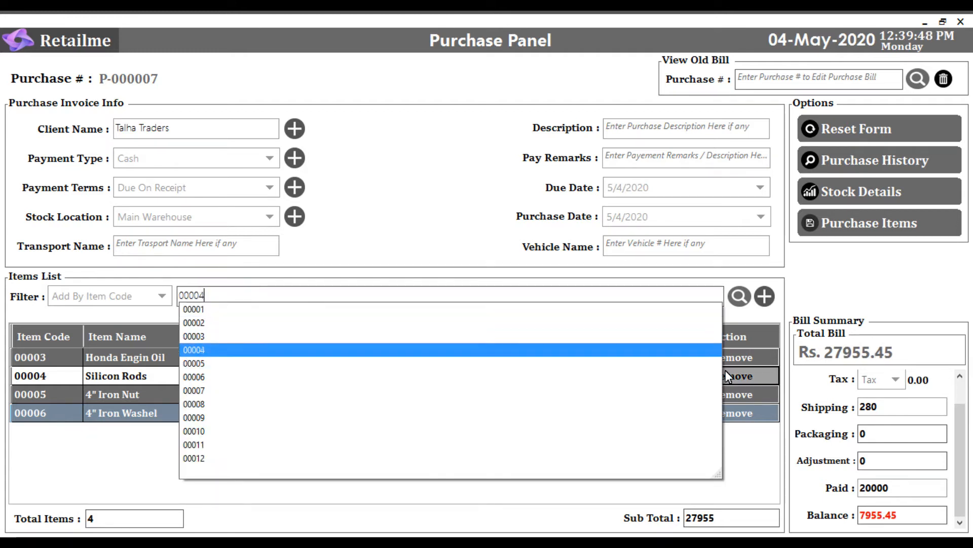
{"action": "key", "text": "Return"}
{"action": "key", "text": "Return"}
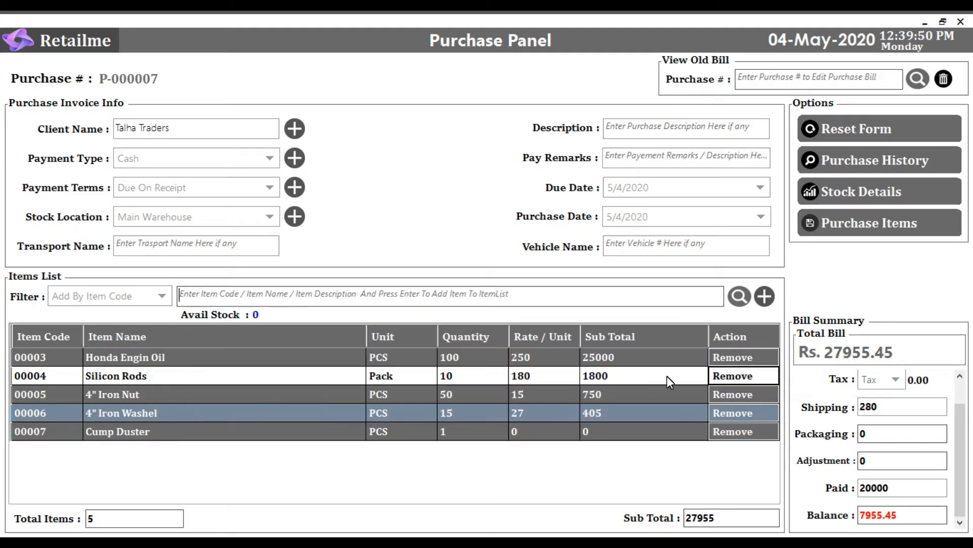
- Set the Cump Duster quantity to 10 and its rate per unit to 12
{"action": "double_click", "coordinate": [448, 431]}
{"action": "left_click_drag", "start_coordinate": [465, 432], "coordinate": [426, 434]}
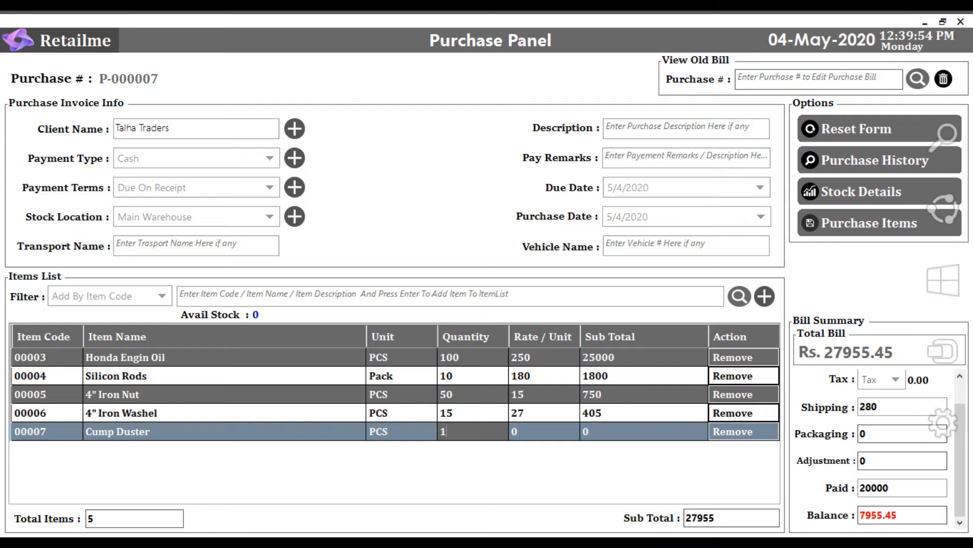
{"action": "type", "text": "10"}
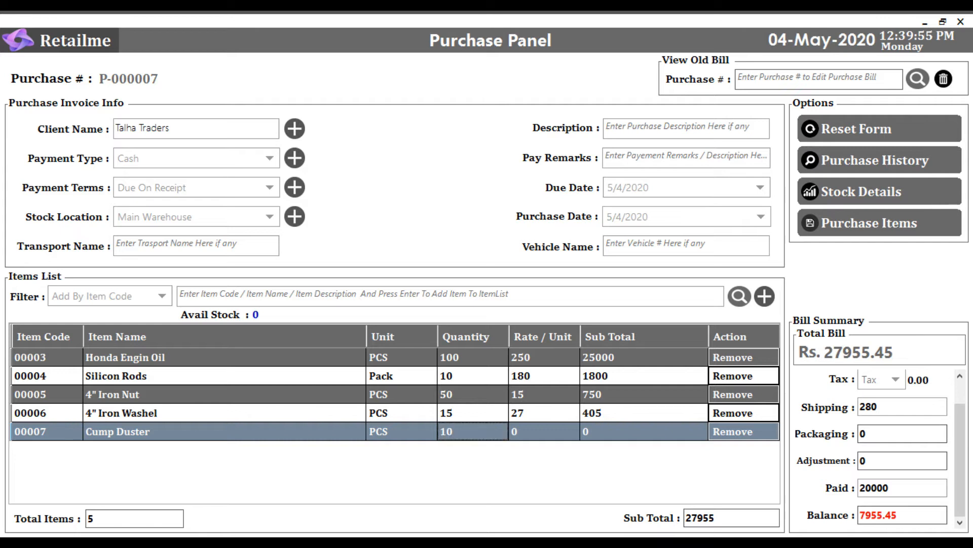
{"action": "double_click", "coordinate": [525, 432]}
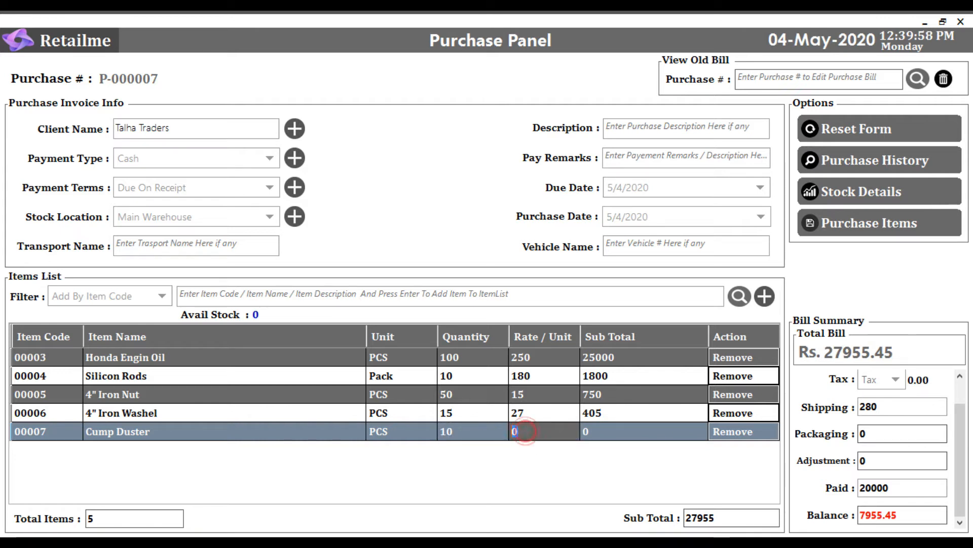
{"action": "key", "text": "Return"}
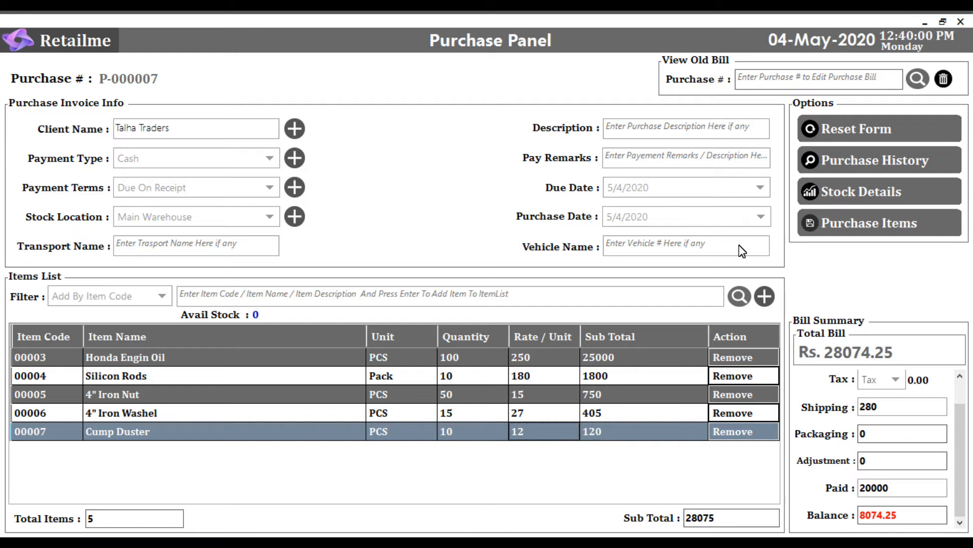
- Add item 00008, Engine Plug, to the items list by its item code
{"action": "left_click", "coordinate": [248, 303]}
{"action": "type", "text": "00004"}
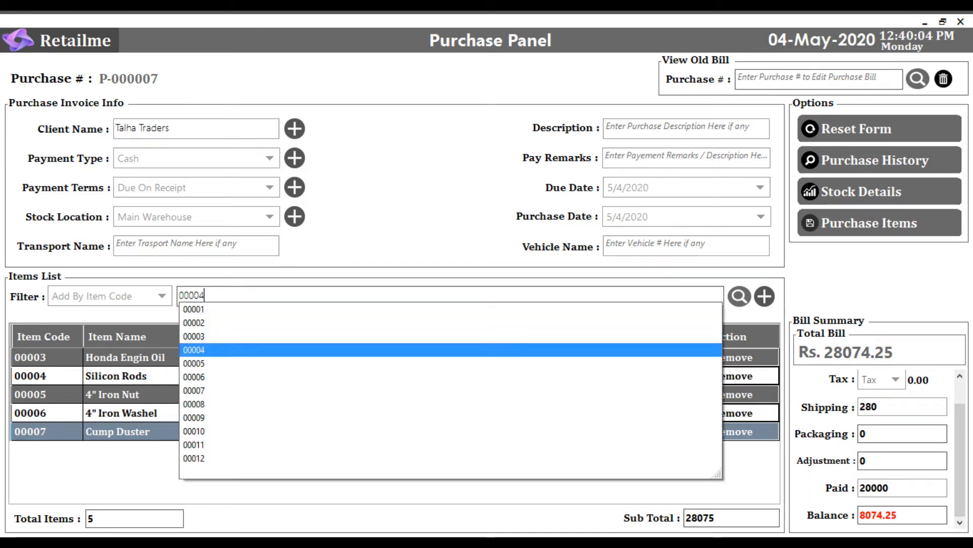
{"action": "key", "text": "Down"}
{"action": "key", "text": "Down"}
{"action": "key", "text": "Down"}
{"action": "key", "text": "Down"}
{"action": "key", "text": "Return"}
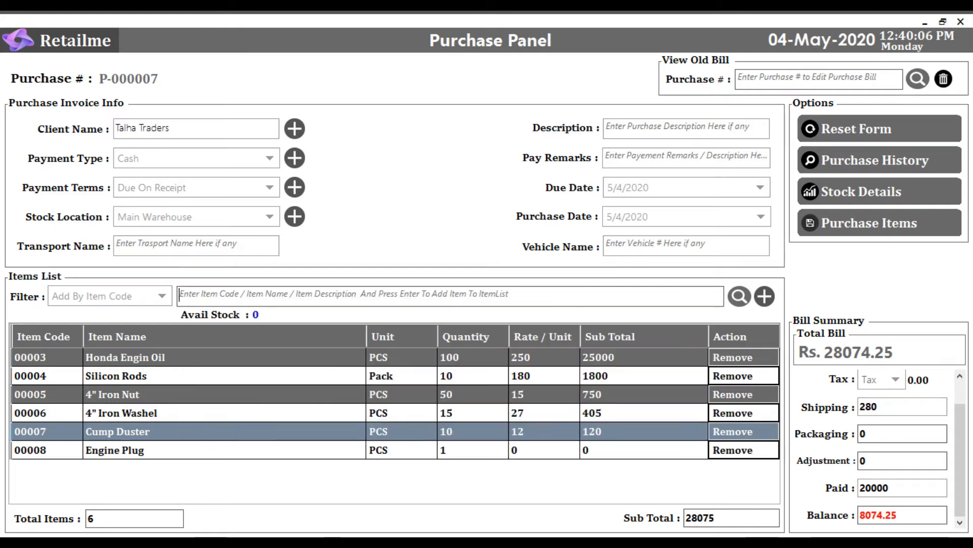
- Set the Engine Plug quantity to 70 and its rate per unit to 150
{"action": "left_click", "coordinate": [444, 449]}
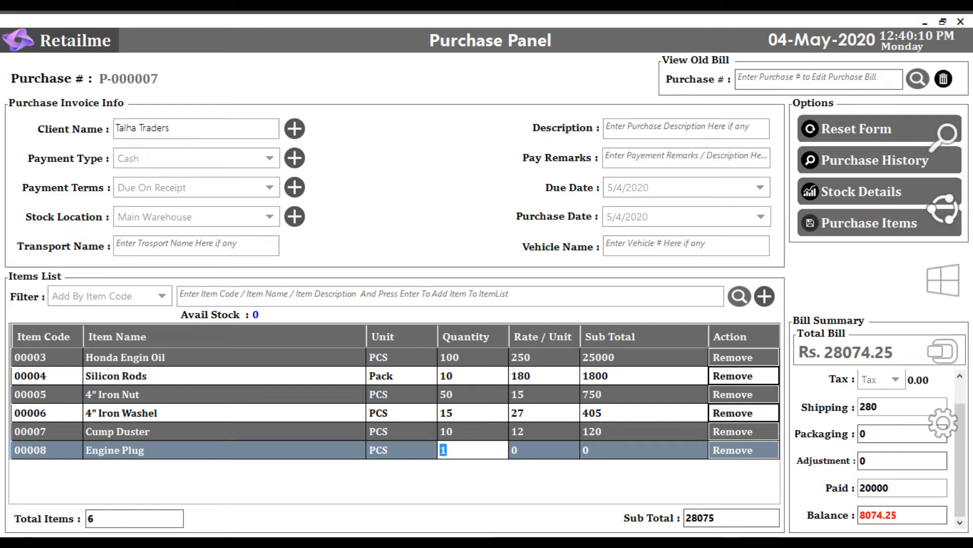
{"action": "type", "text": "70"}
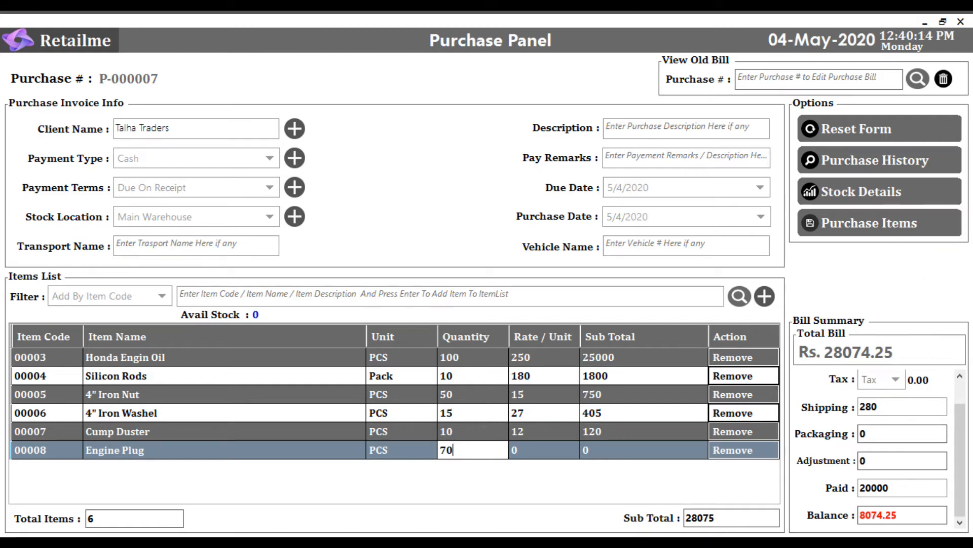
{"action": "key", "text": "Return"}
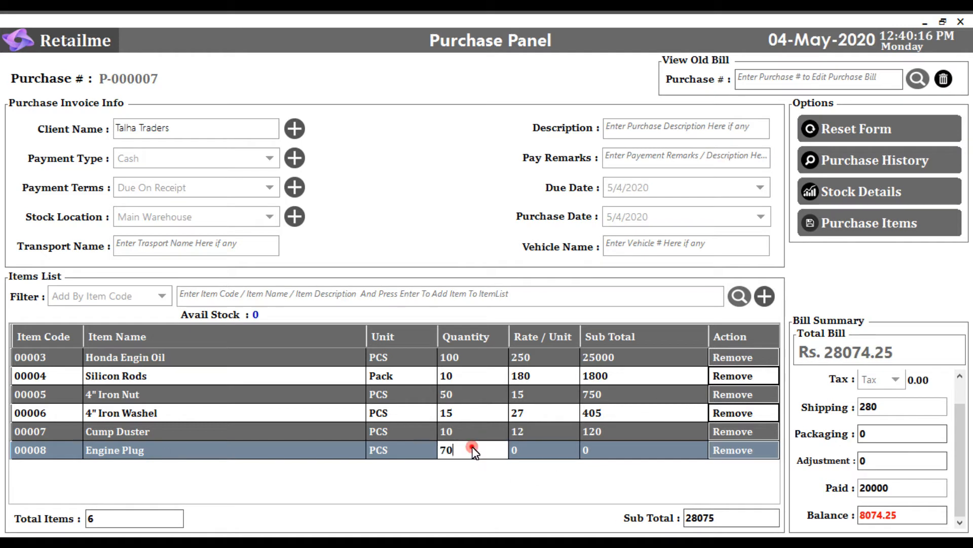
{"action": "left_click", "coordinate": [530, 452]}
{"action": "left_click", "coordinate": [530, 453]}
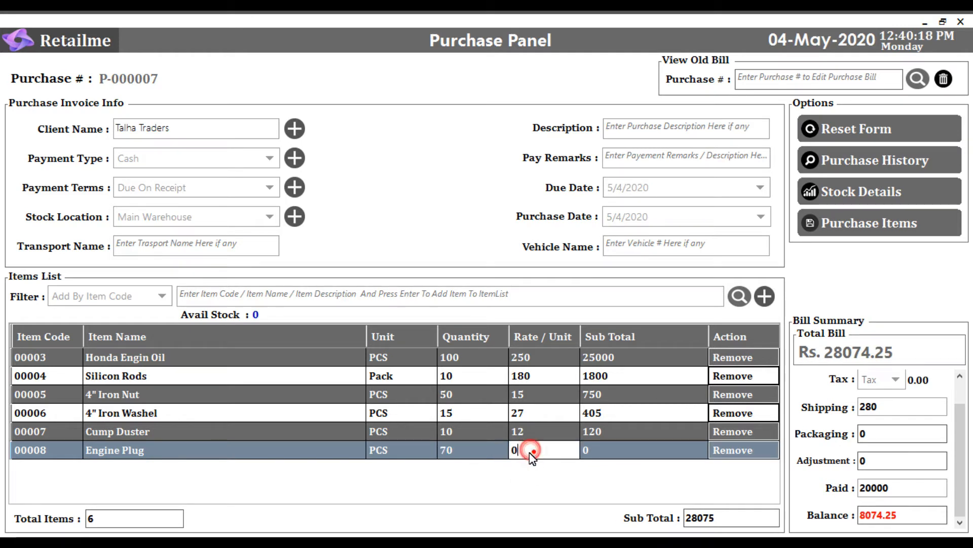
{"action": "key", "text": "BackSpace"}
{"action": "type", "text": "150"}
{"action": "key", "text": "Return"}
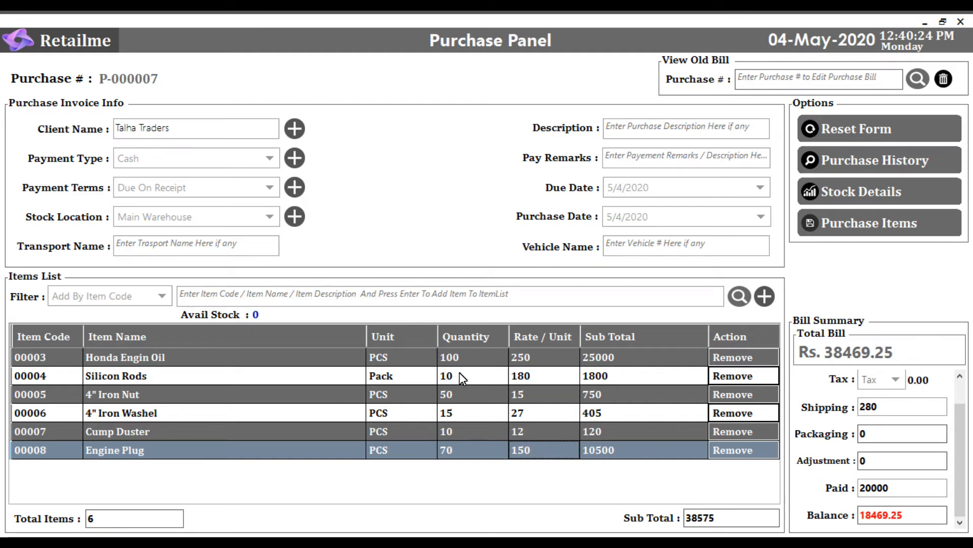
- Review the sub totals of the individual items and the overall sub total below the items list
{"action": "left_click", "coordinate": [595, 405]}
{"action": "left_click", "coordinate": [595, 392]}
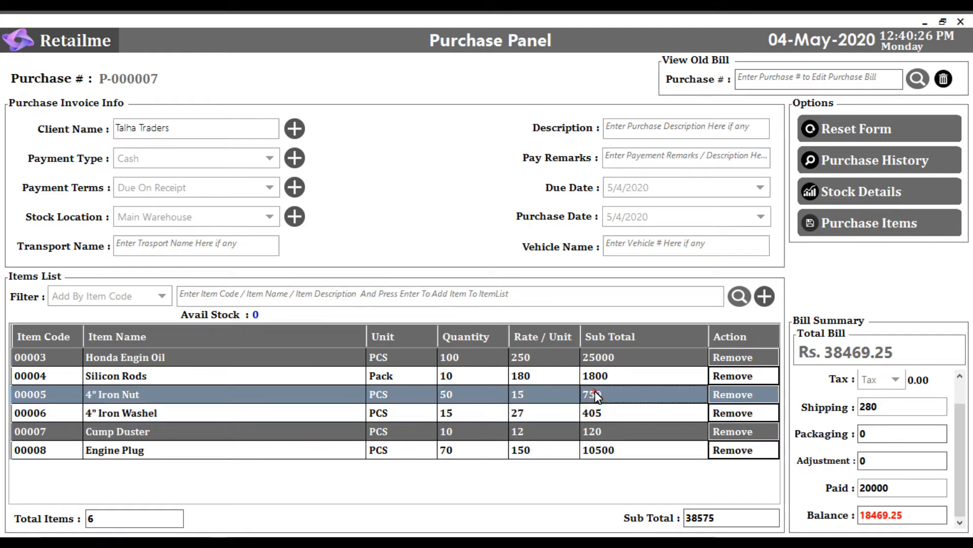
{"action": "left_click", "coordinate": [594, 378]}
{"action": "left_click", "coordinate": [597, 449]}
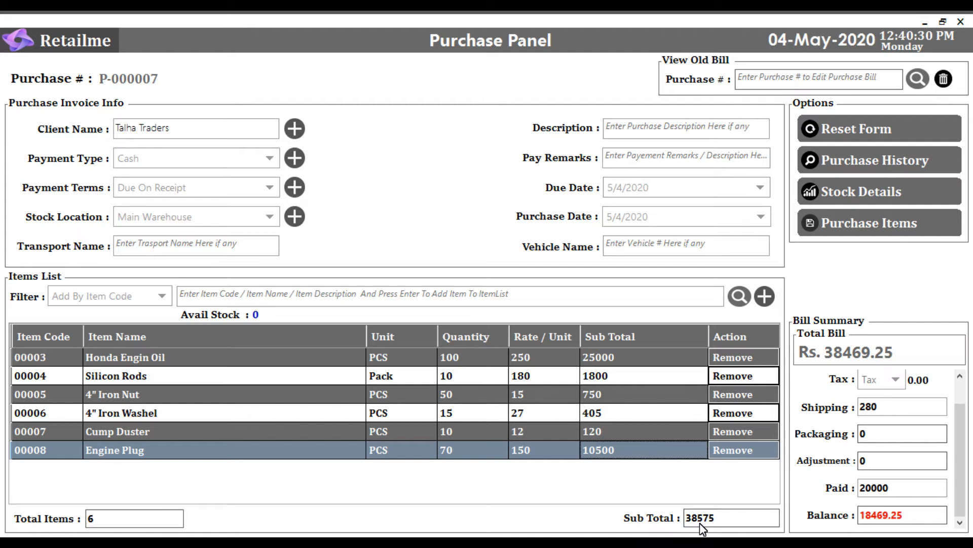
{"action": "left_click", "coordinate": [726, 522]}
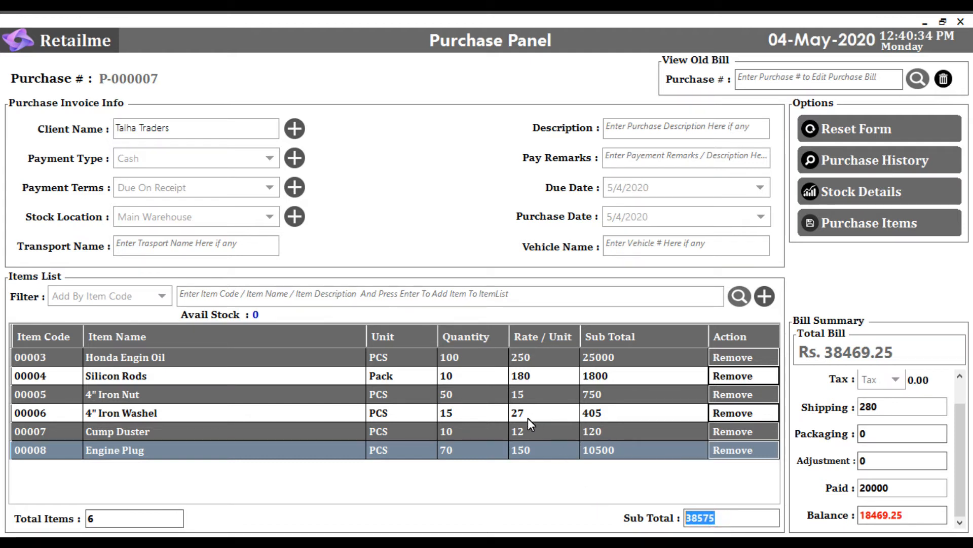
- Add item 00009, XLI AC Filter, to the items list by its item code
{"action": "left_click", "coordinate": [242, 299]}
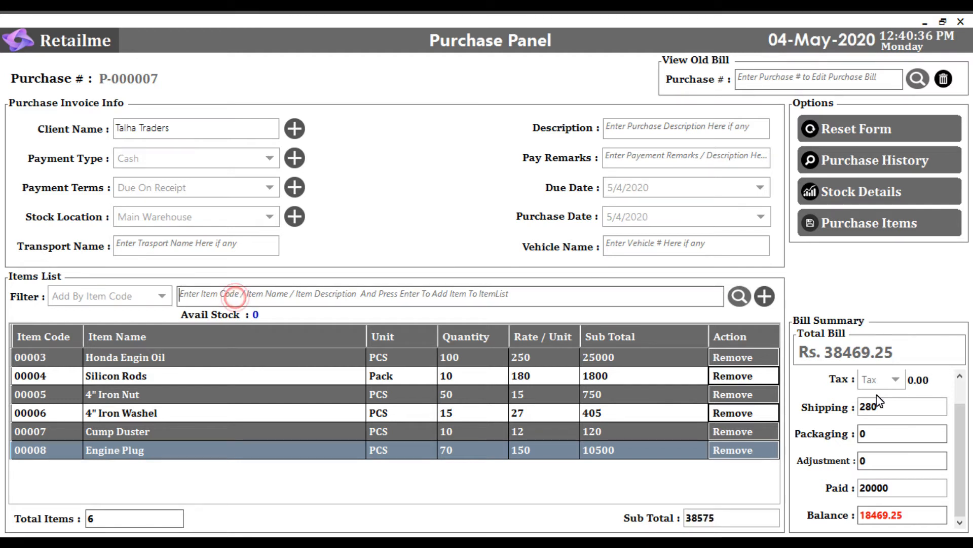
{"action": "type", "text": "0"}
{"action": "key", "text": "Down"}
{"action": "key", "text": "Down"}
{"action": "key", "text": "Down"}
{"action": "key", "text": "Down"}
{"action": "key", "text": "Down"}
{"action": "key", "text": "Down"}
{"action": "key", "text": "Down"}
{"action": "key", "text": "Down"}
{"action": "key", "text": "Down"}
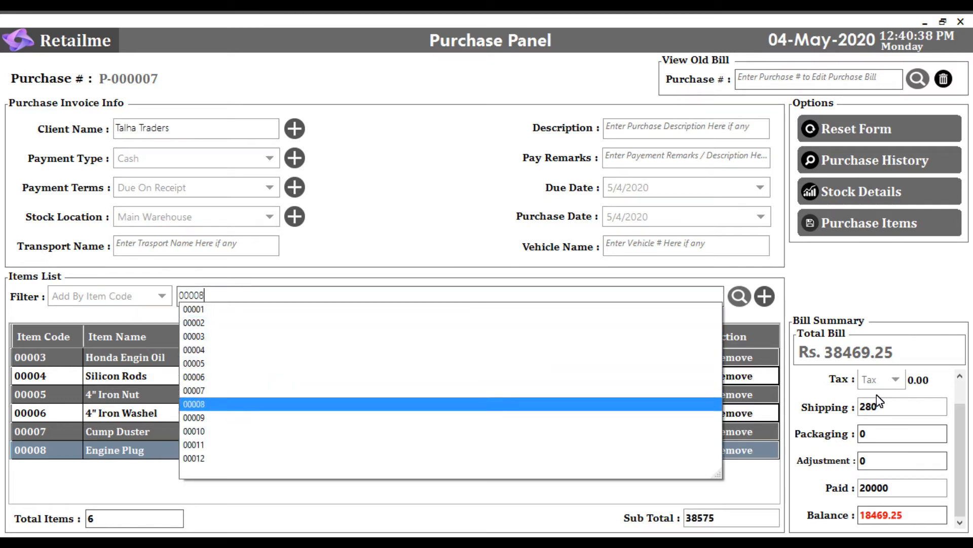
{"action": "key", "text": "Return"}
{"action": "key", "text": "Return"}
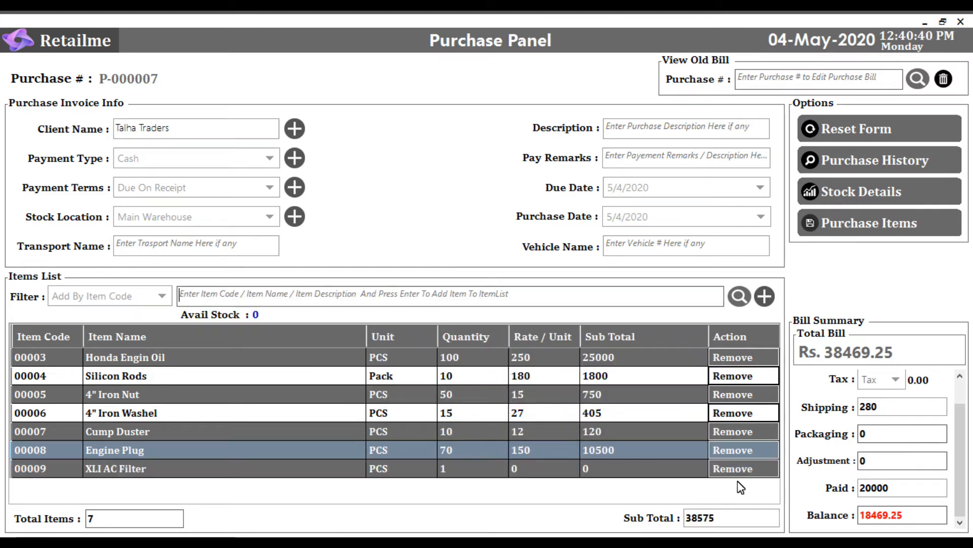
- Switch the item filter to Add By Item Name and add one more Cump Duster by its name
{"action": "left_click", "coordinate": [133, 297]}
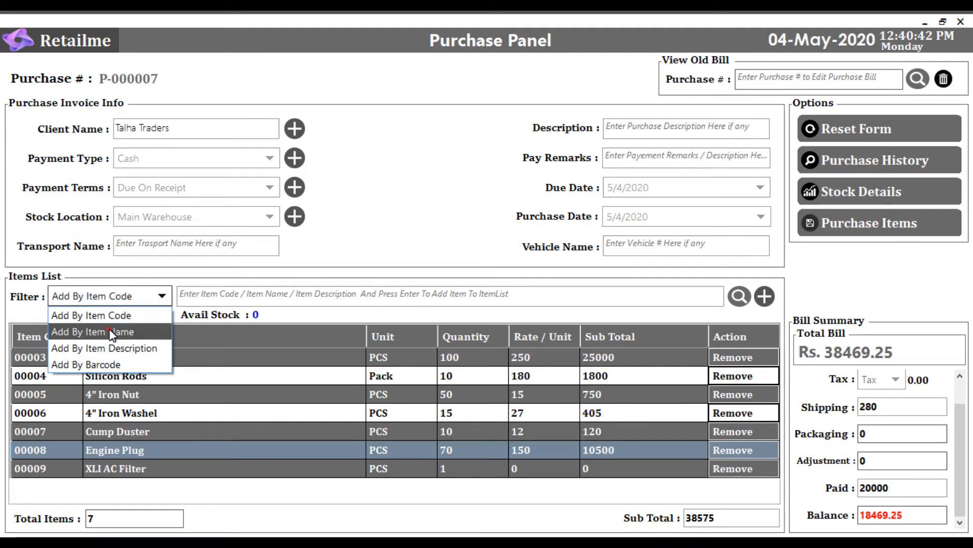
{"action": "left_click", "coordinate": [109, 330]}
{"action": "left_click", "coordinate": [230, 295]}
{"action": "type", "text": "c"}
{"action": "key", "text": "Down"}
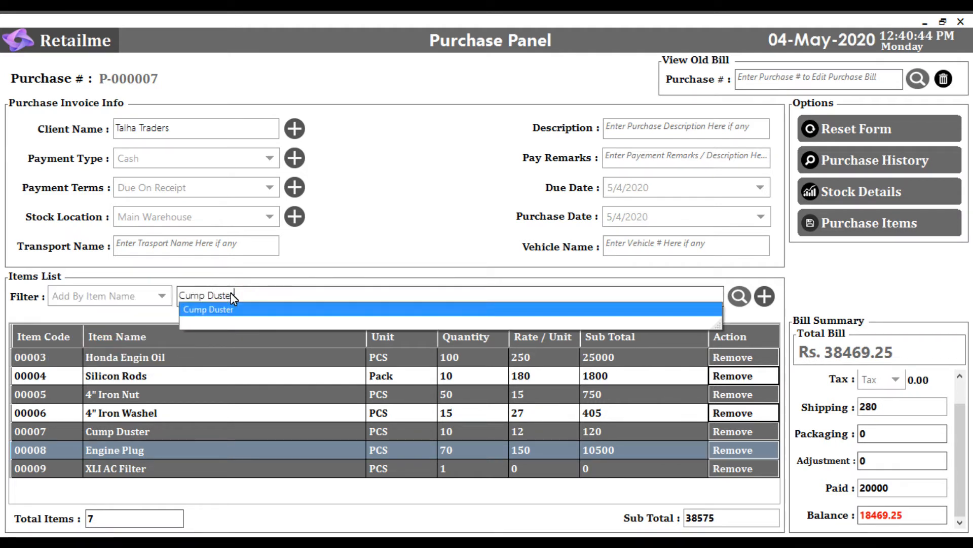
{"action": "key", "text": "Return"}
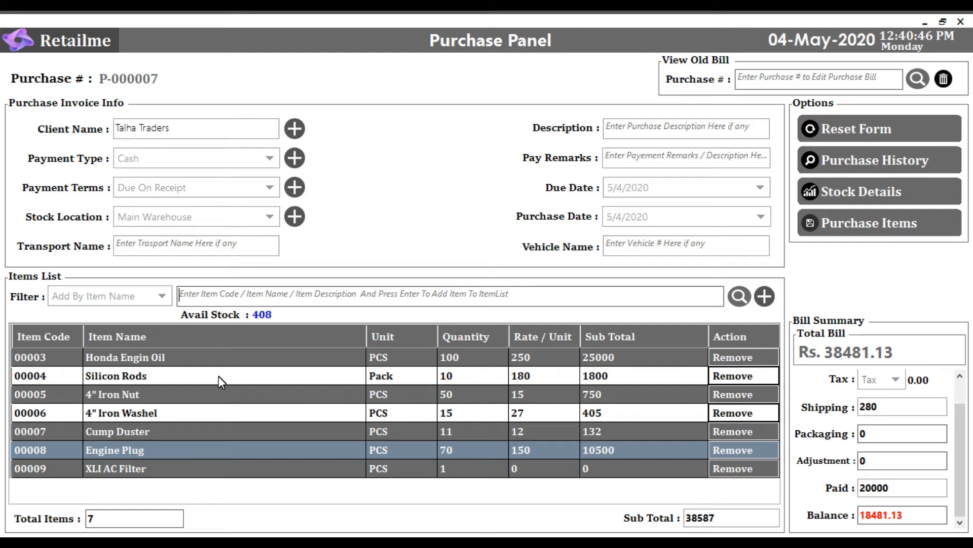
{"action": "left_click", "coordinate": [135, 433]}
{"action": "left_click", "coordinate": [439, 430]}
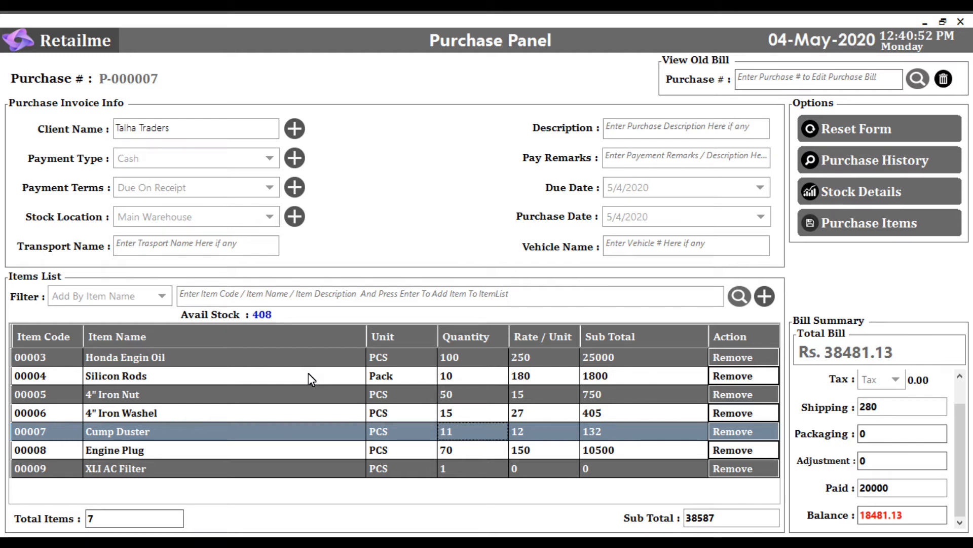
- Add one more Engine Plug to the items list by its item name
{"action": "left_click", "coordinate": [261, 295]}
{"action": "type", "text": "b"}
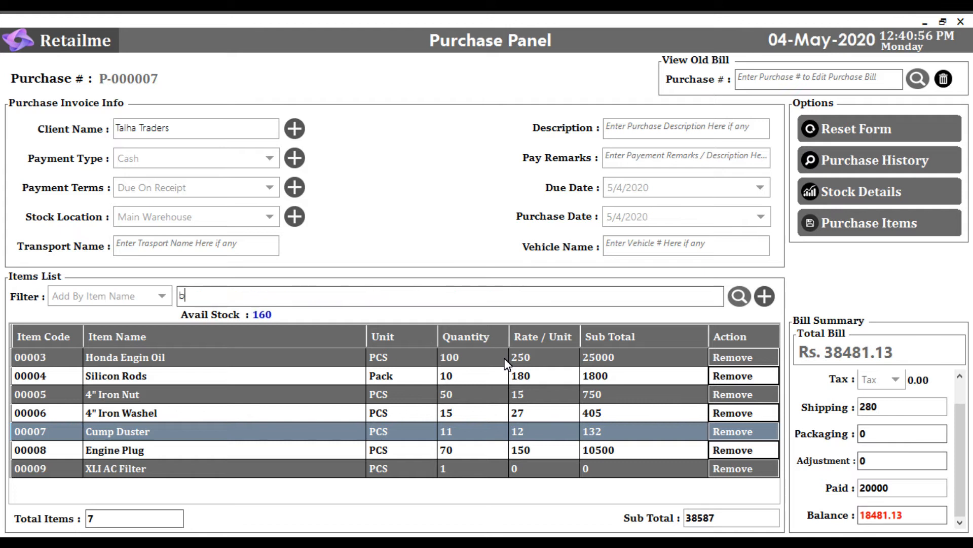
{"action": "key", "text": "BackSpace"}
{"action": "type", "text": "s"}
{"action": "key", "text": "BackSpace"}
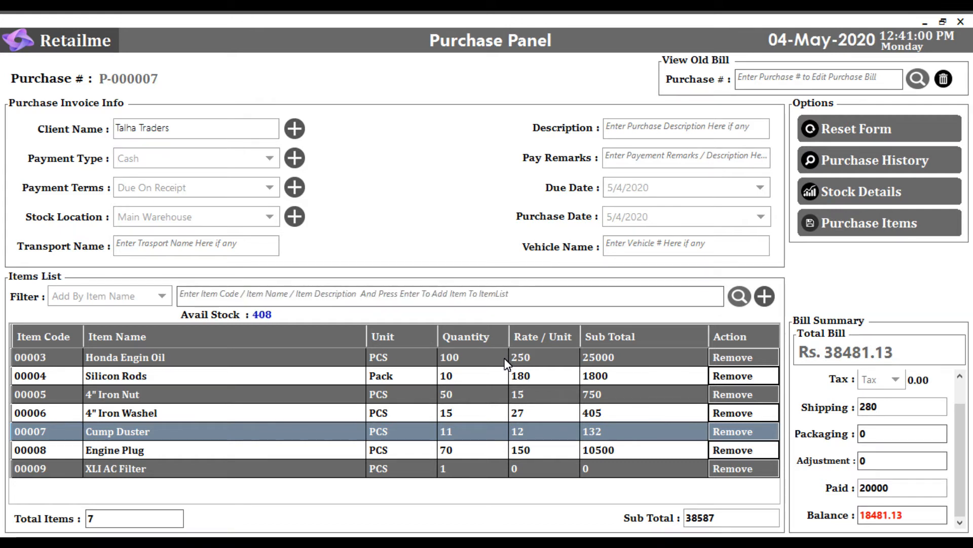
{"action": "type", "text": "e"}
{"action": "key", "text": "Down"}
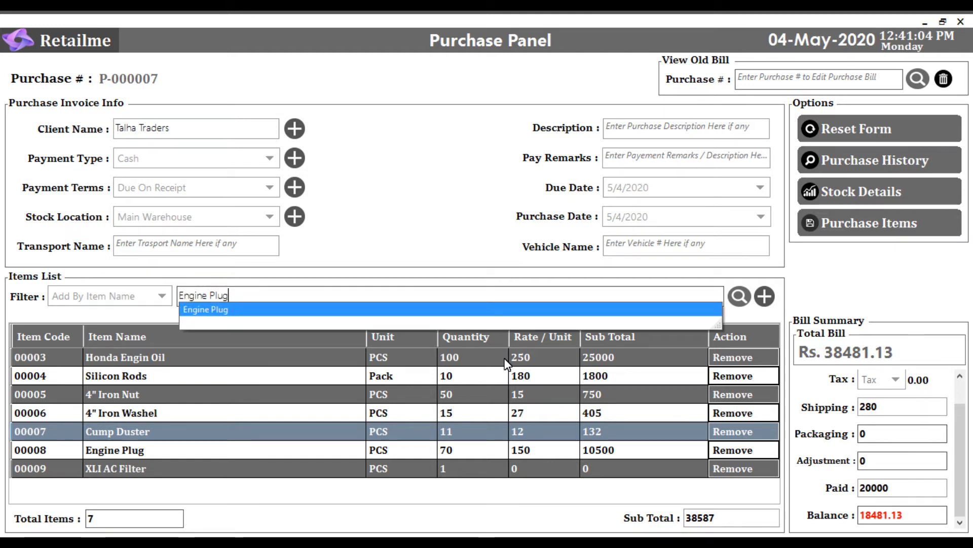
{"action": "key", "text": "Return"}
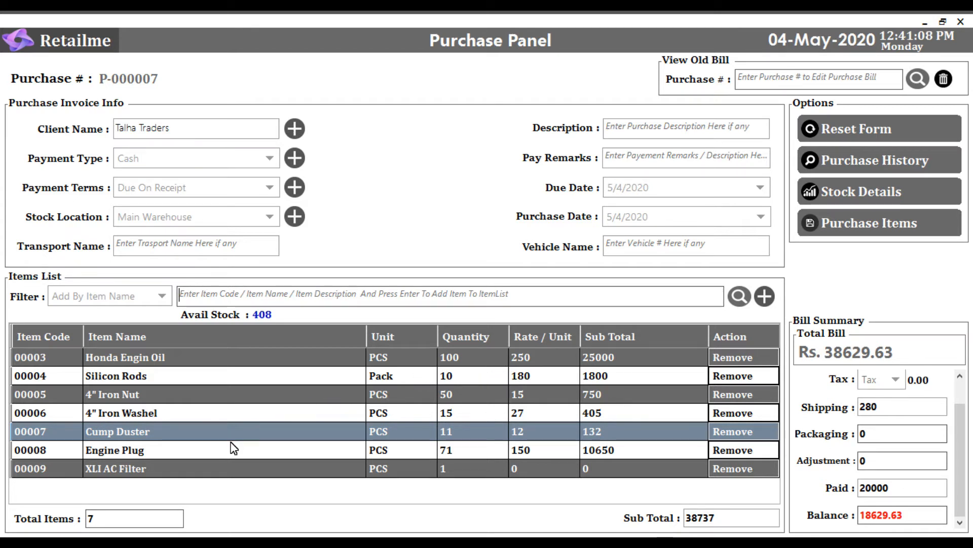
- Switch the item filter to Add By Item Code and add item 00012, ORS Syrle, to the items list
{"action": "left_click", "coordinate": [219, 296]}
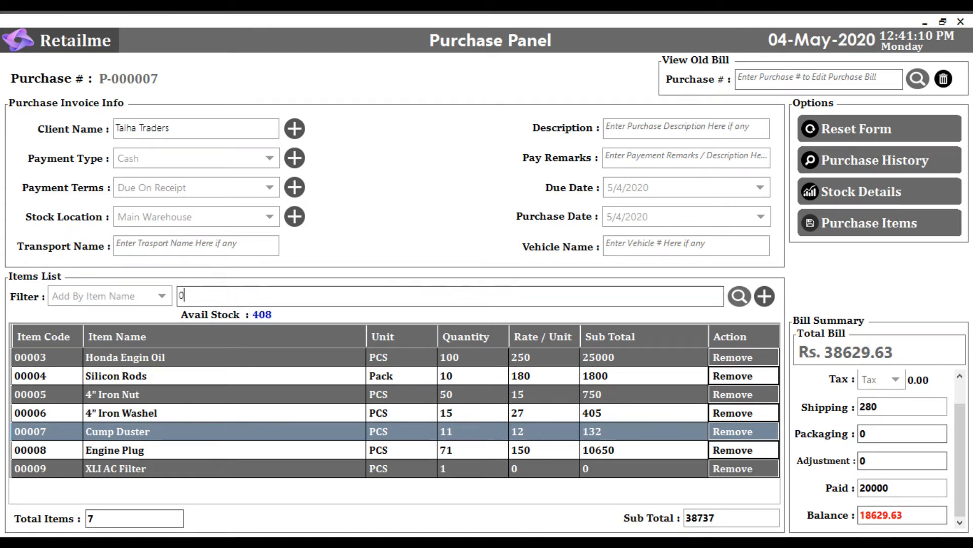
{"action": "type", "text": "0"}
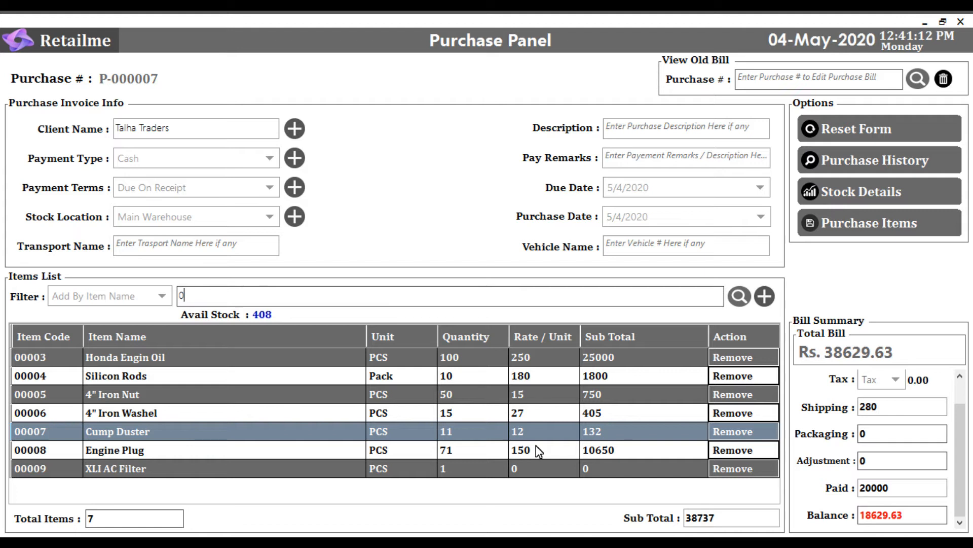
{"action": "left_click", "coordinate": [107, 292]}
{"action": "left_click", "coordinate": [87, 314]}
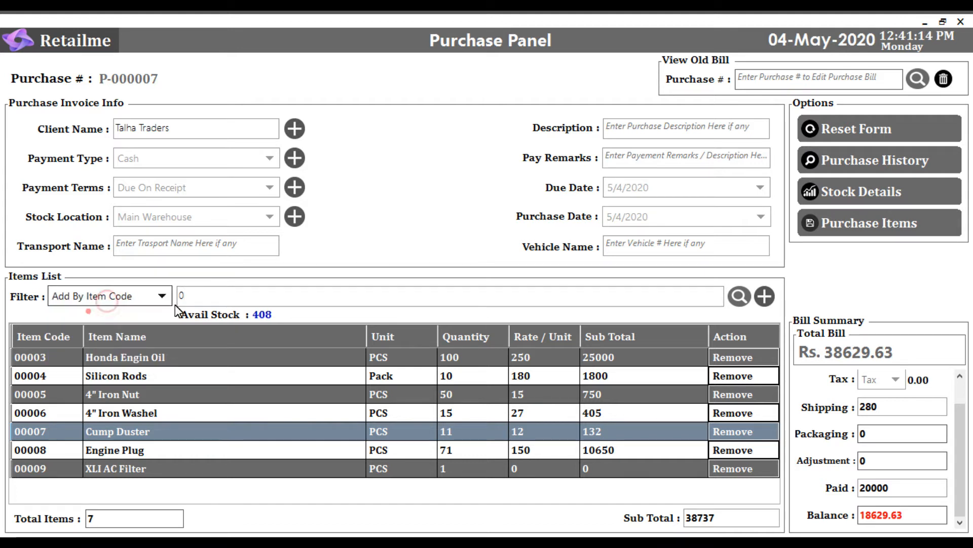
{"action": "left_click", "coordinate": [228, 297]}
{"action": "type", "text": "0012"}
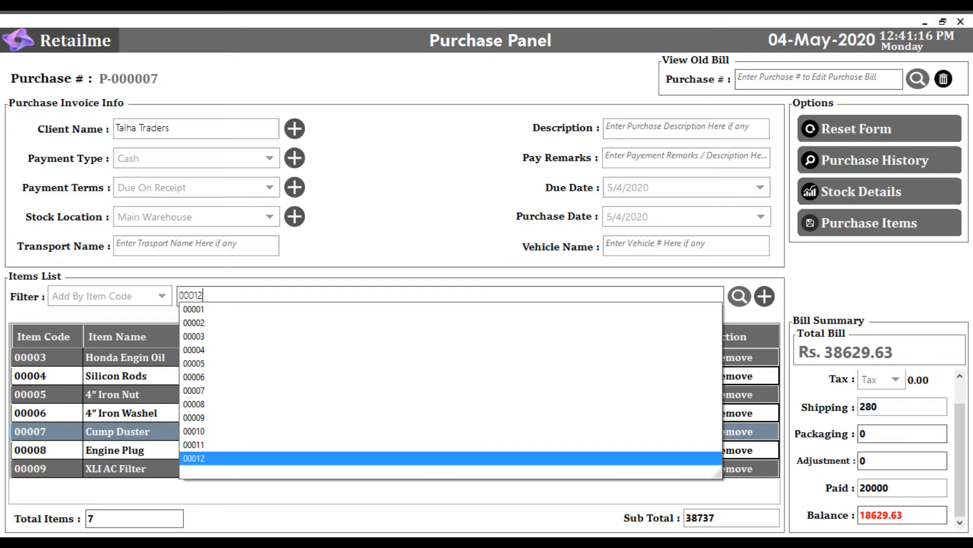
{"action": "key", "text": "Return"}
{"action": "key", "text": "Return"}
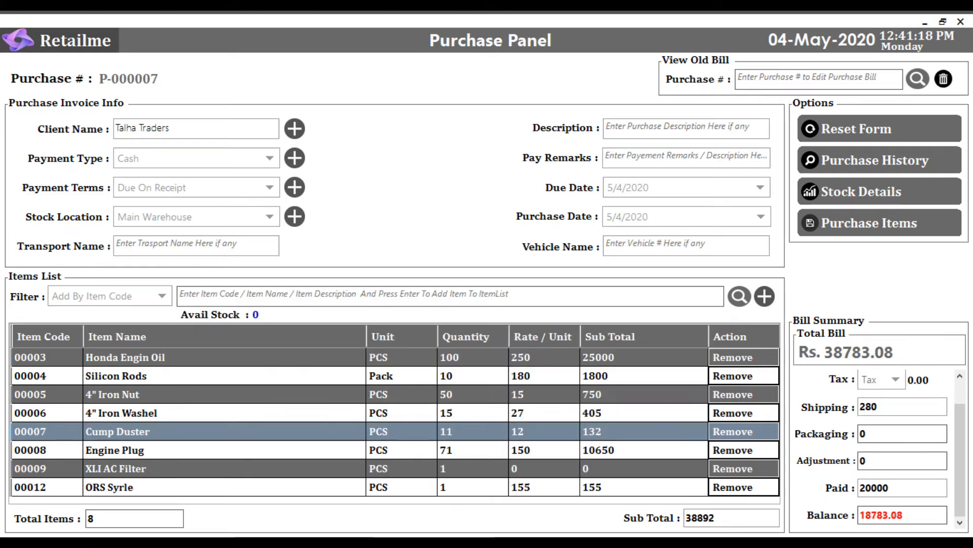
- Set the ORS Syrle quantity to 100, and the XLI AC Filter quantity to 100 with a rate per unit of 280
{"action": "left_click", "coordinate": [481, 485]}
{"action": "type", "text": "100"}
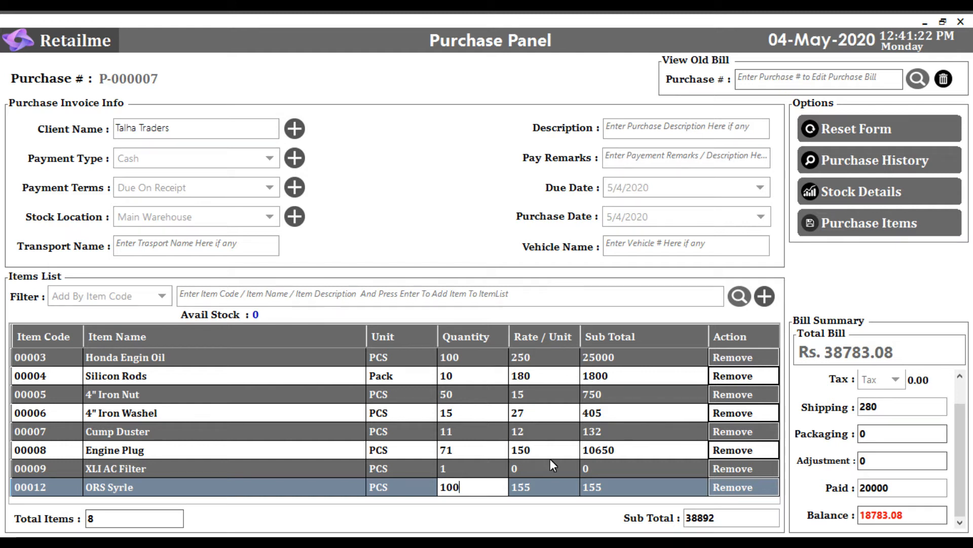
{"action": "left_click", "coordinate": [479, 472]}
{"action": "type", "text": "10"}
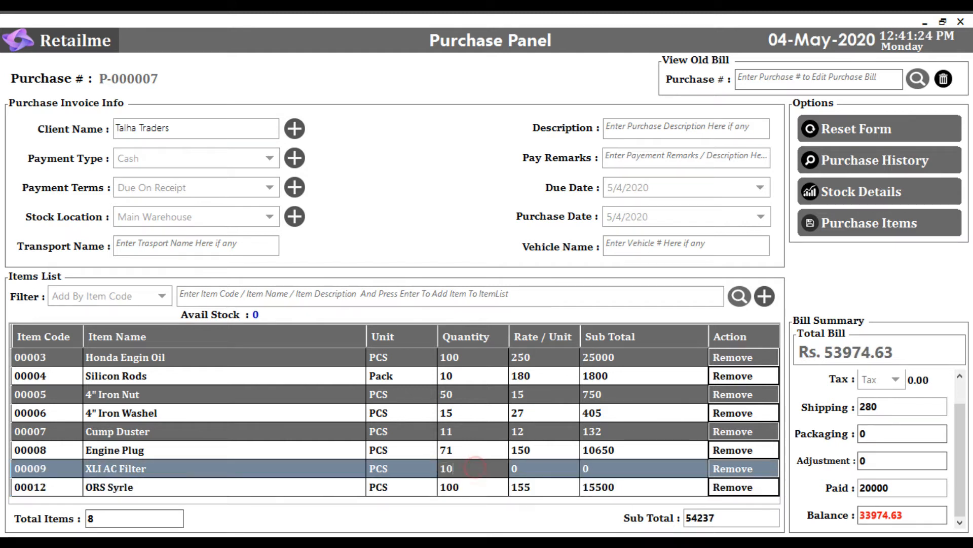
{"action": "type", "text": "0"}
{"action": "key", "text": "Return"}
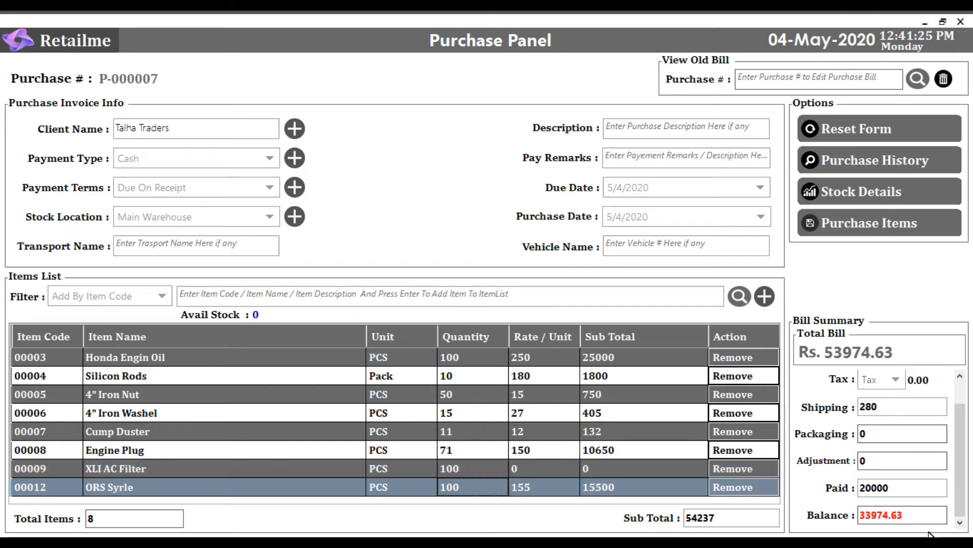
{"action": "left_click", "coordinate": [524, 474]}
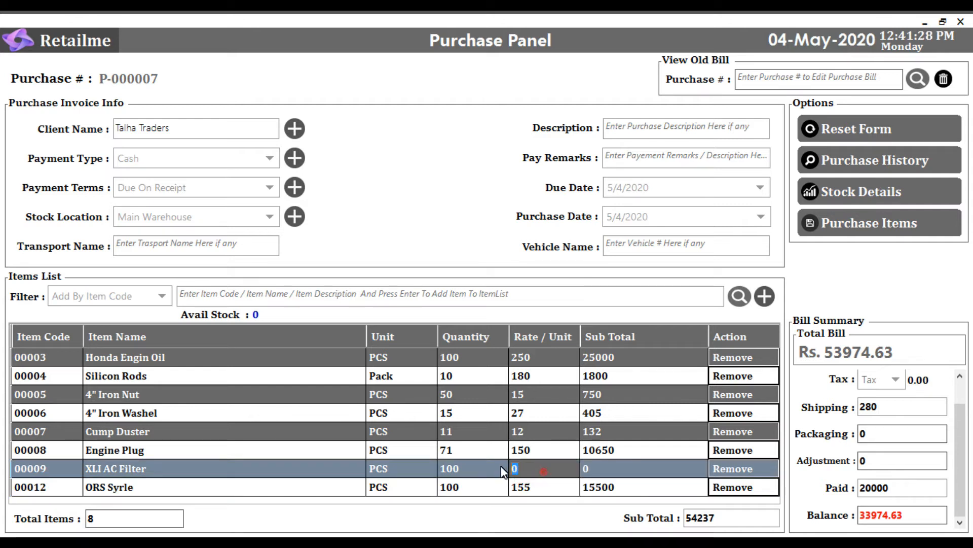
{"action": "type", "text": "280"}
{"action": "key", "text": "Return"}
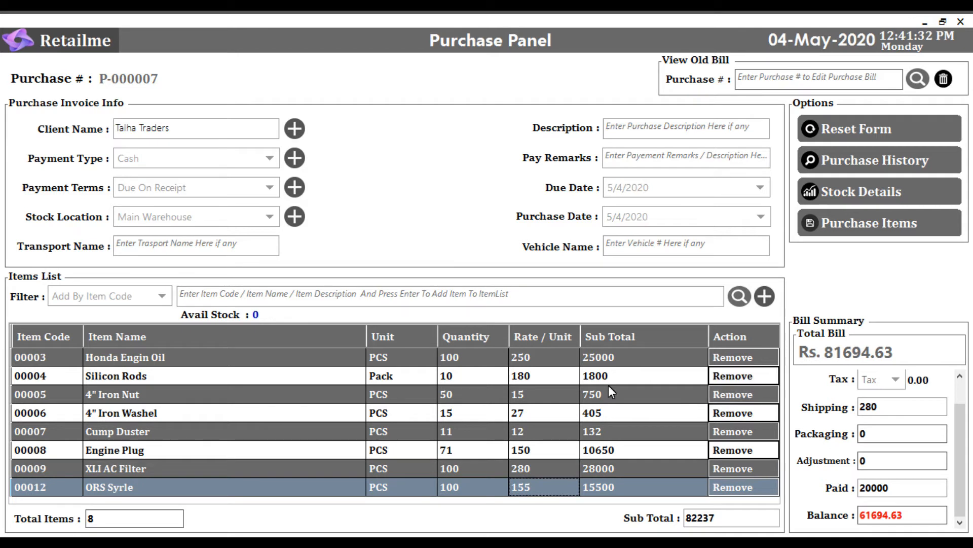
- Add one more unit of item 00012, ORS Syrle, by its item code
{"action": "left_click", "coordinate": [218, 294]}
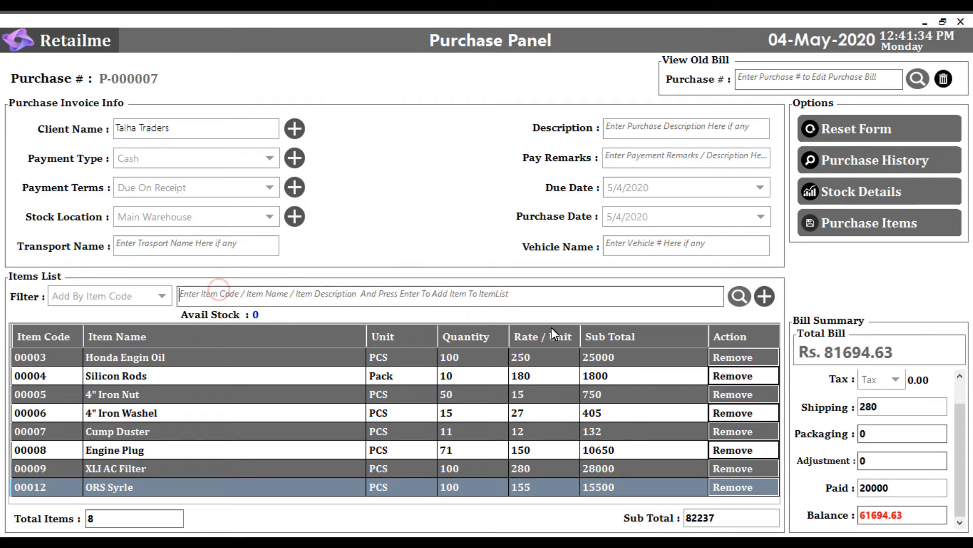
{"action": "type", "text": "00012"}
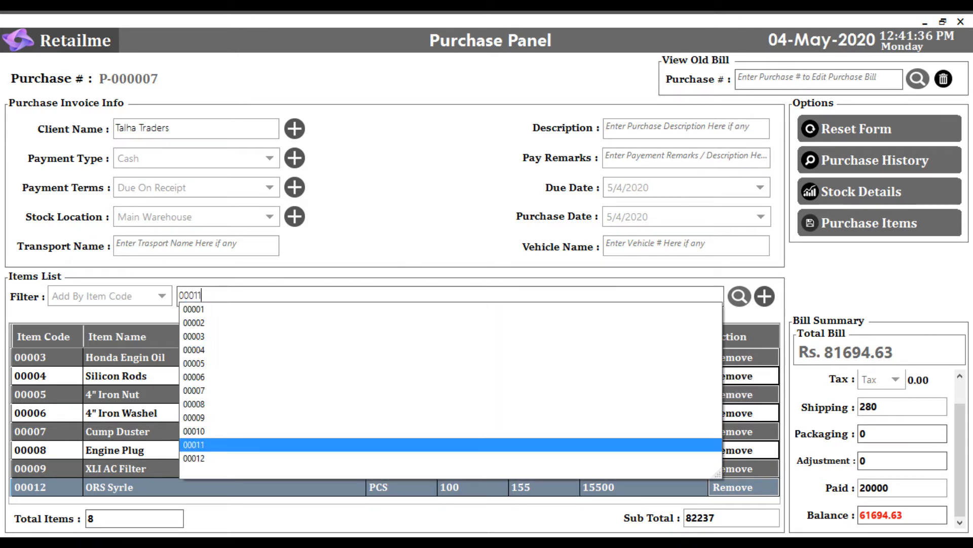
{"action": "key", "text": "Return"}
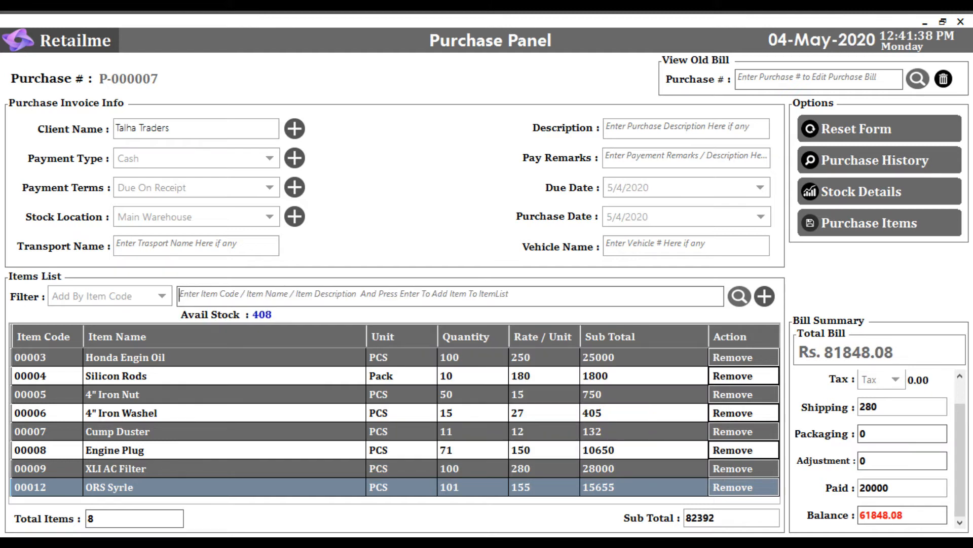
- Add item 00011, Haleeb Milk, by its item code and set its quantity to 15
{"action": "type", "text": "0"}
{"action": "key", "text": "Up"}
{"action": "key", "text": "Up"}
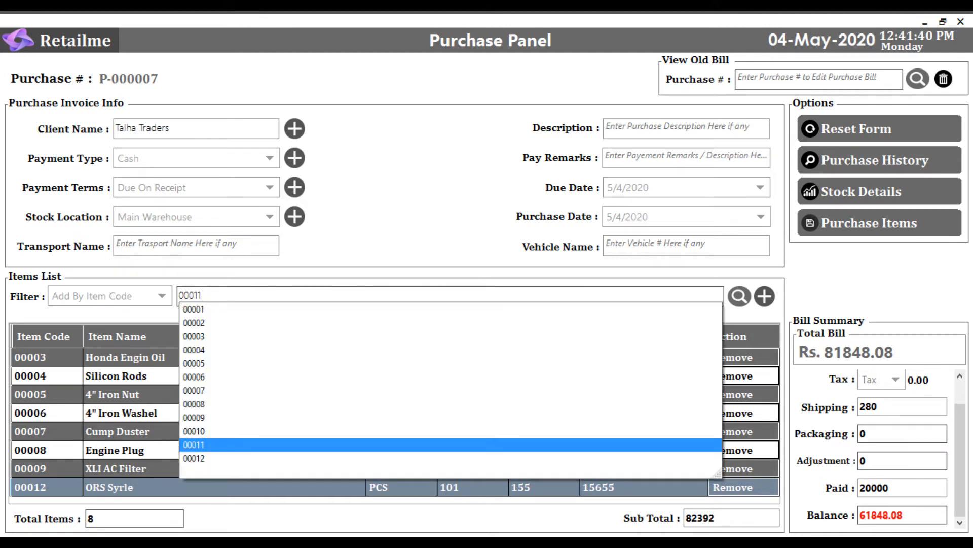
{"action": "key", "text": "Return"}
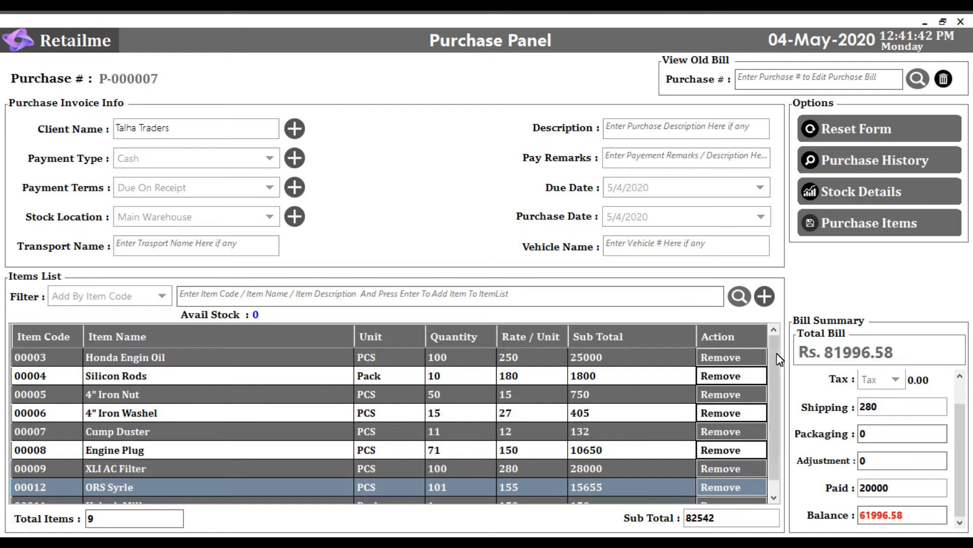
{"action": "scroll", "coordinate": [777, 353], "scroll_direction": "down", "scroll_amount": 1}
{"action": "left_click", "coordinate": [455, 486]}
{"action": "type", "text": "5"}
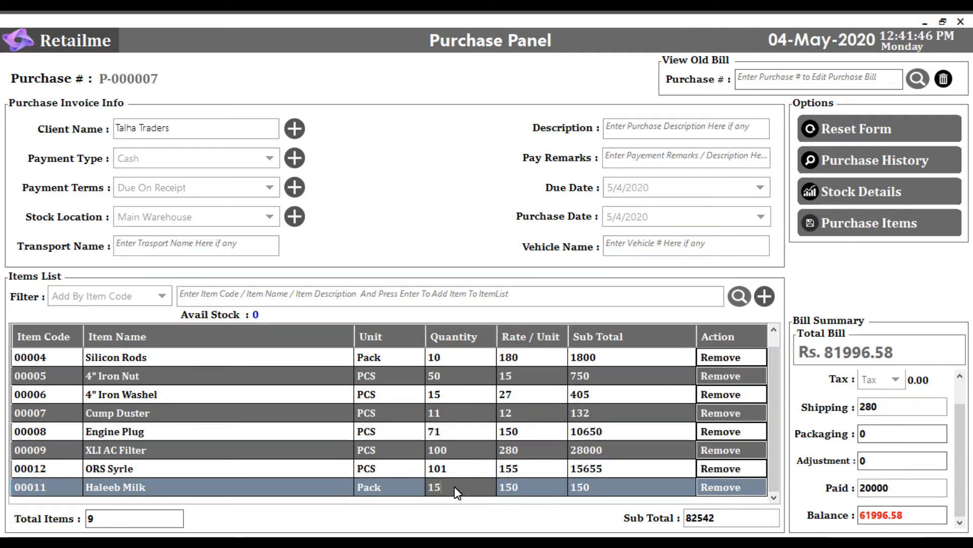
{"action": "key", "text": "Return"}
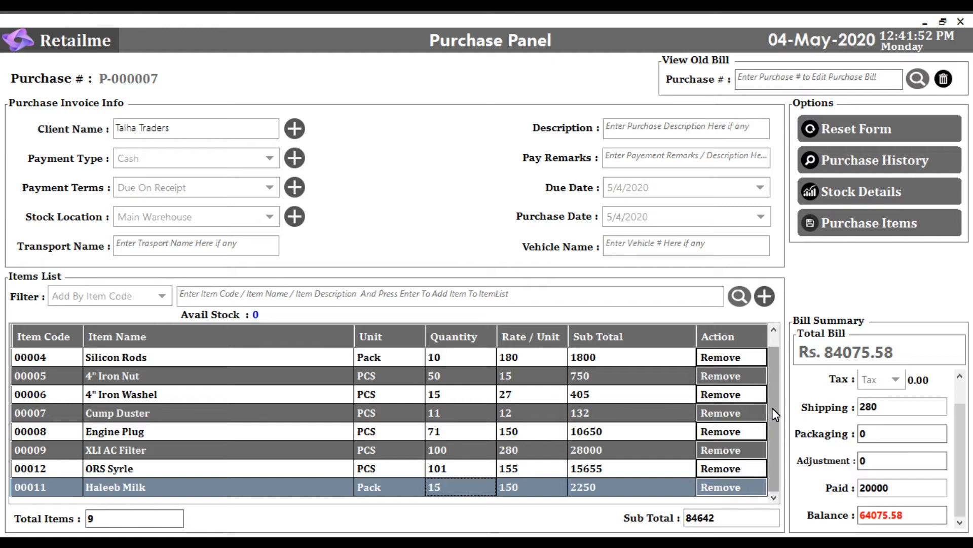
- Start removing Silicon Rods from the items list, but decline the removal
{"action": "scroll", "coordinate": [774, 407], "scroll_direction": "up", "scroll_amount": 1}
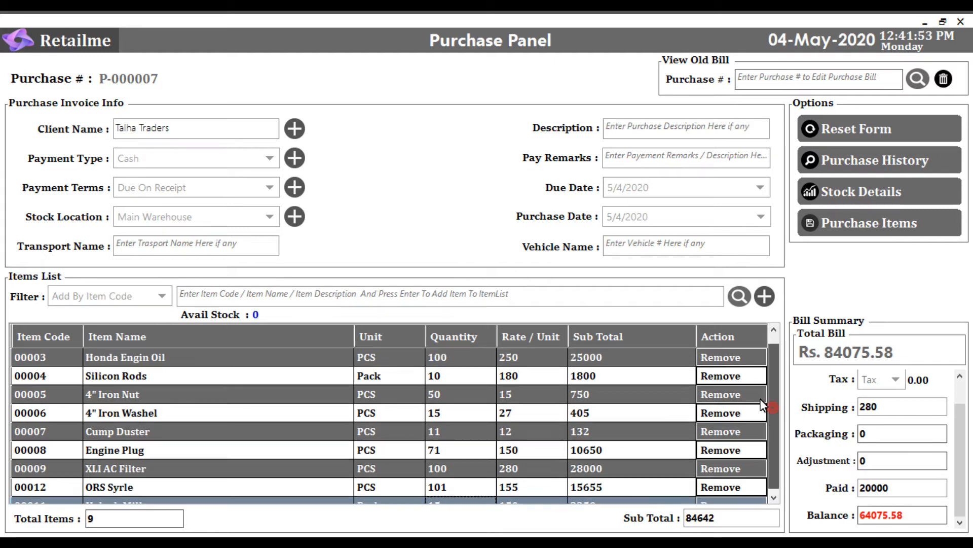
{"action": "left_click", "coordinate": [723, 376]}
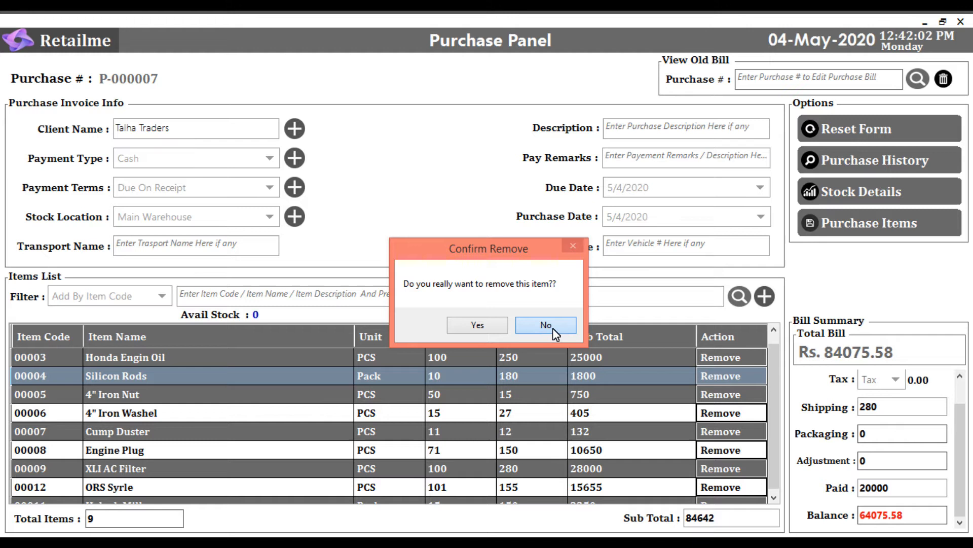
{"action": "left_click", "coordinate": [546, 325]}
- Review the total item count and sub total of the items list, and the discount and shipping in the bill summary
{"action": "left_click", "coordinate": [104, 521]}
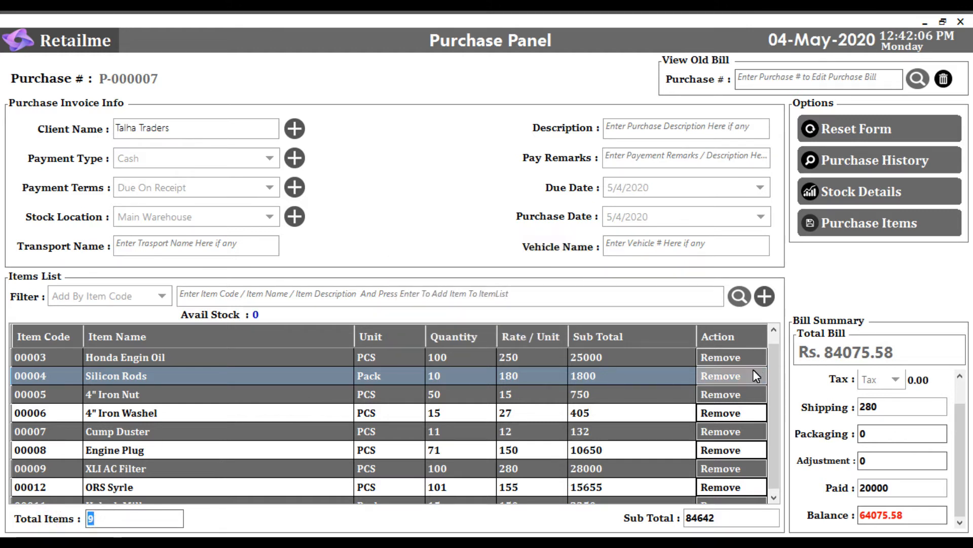
{"action": "scroll", "coordinate": [768, 421], "scroll_direction": "down", "scroll_amount": 1}
{"action": "left_click", "coordinate": [718, 517]}
{"action": "double_click", "coordinate": [717, 518]}
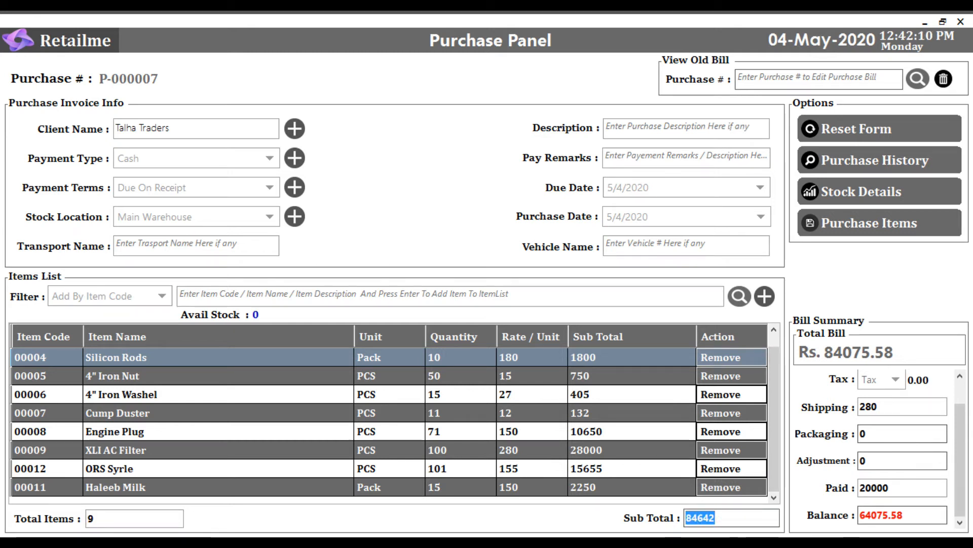
{"action": "scroll", "coordinate": [965, 417], "scroll_direction": "up", "scroll_amount": 1}
{"action": "left_click", "coordinate": [880, 384]}
{"action": "double_click", "coordinate": [880, 382]}
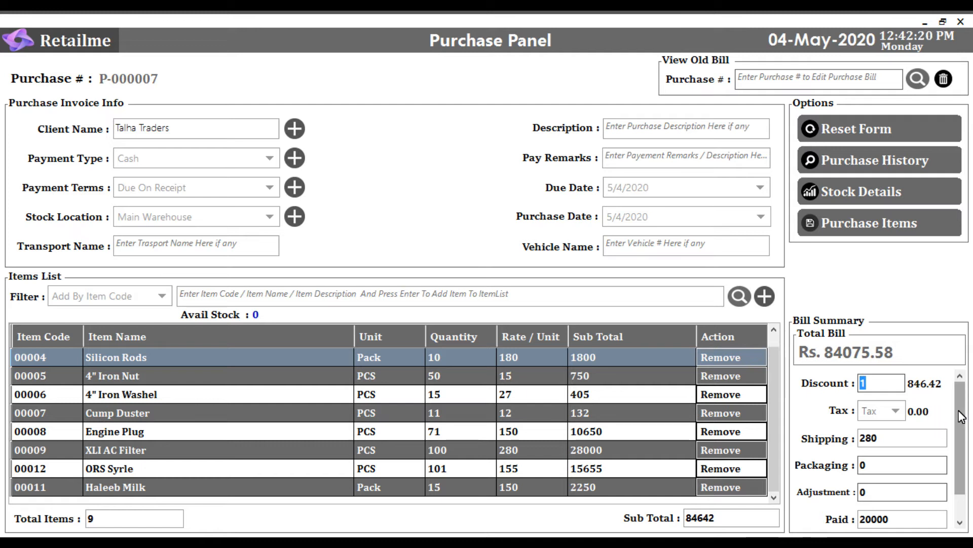
{"action": "scroll", "coordinate": [963, 434], "scroll_direction": "down", "scroll_amount": 2}
{"action": "double_click", "coordinate": [891, 409]}
{"action": "left_click", "coordinate": [890, 406]}
{"action": "left_click", "coordinate": [957, 423]}
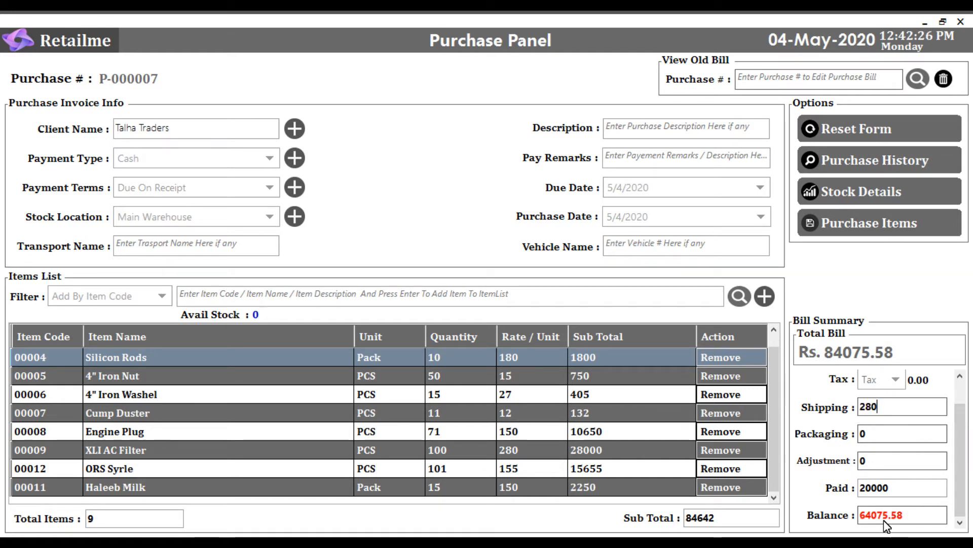
- Set the paid amount in the bill summary to 50000.58
{"action": "left_click", "coordinate": [899, 487]}
{"action": "type", "text": "50000"}
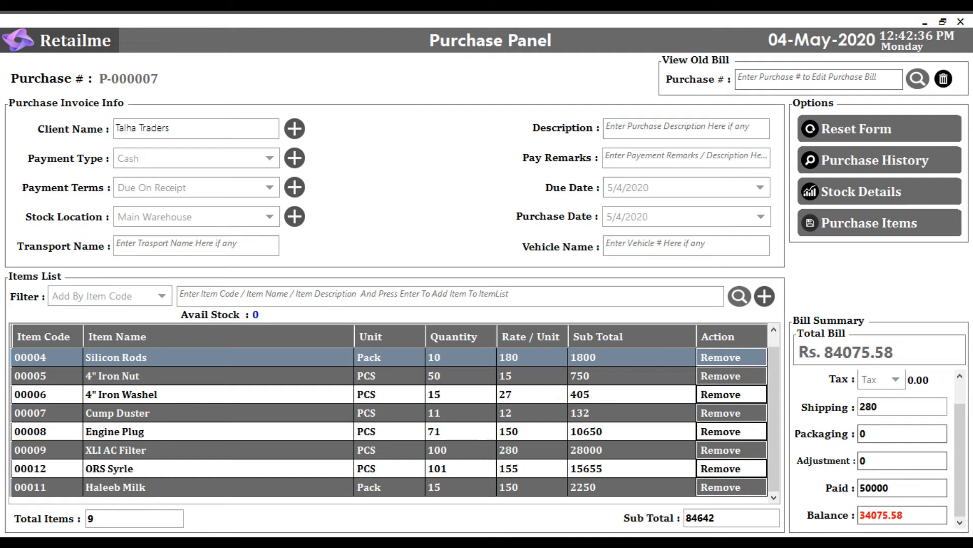
{"action": "type", "text": ".58"}
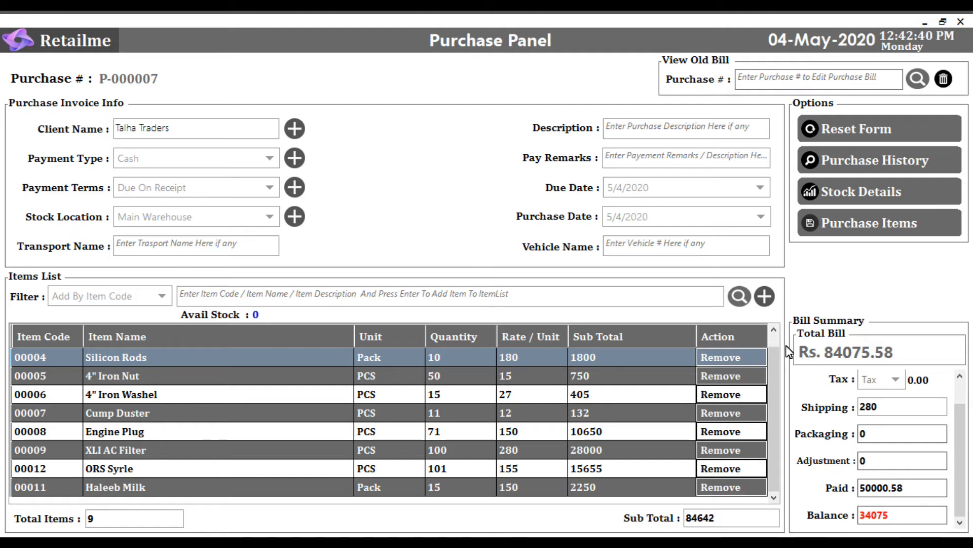
- Save the purchase, updating the purchase price of all items and declining to print the bill
{"action": "left_click", "coordinate": [870, 228]}
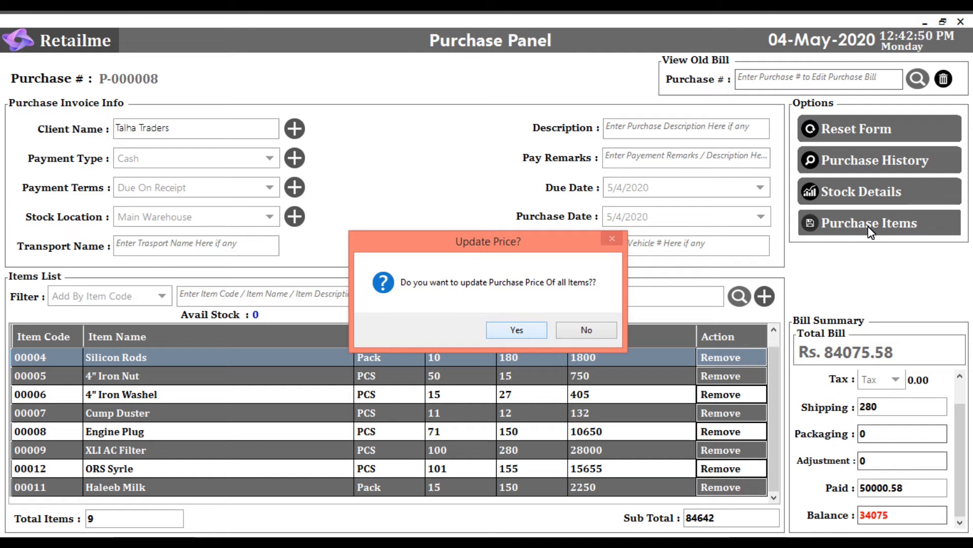
{"action": "left_click", "coordinate": [516, 330]}
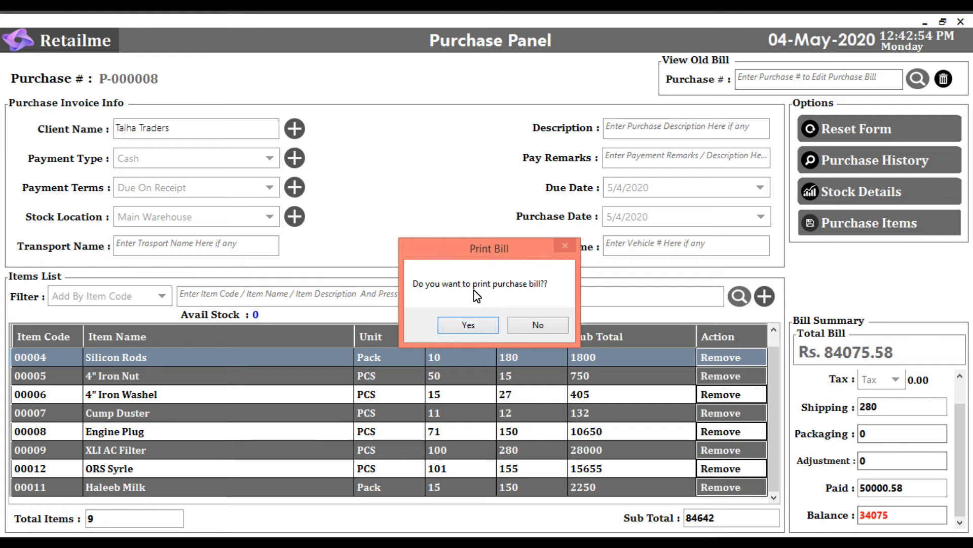
{"action": "left_click", "coordinate": [527, 323]}
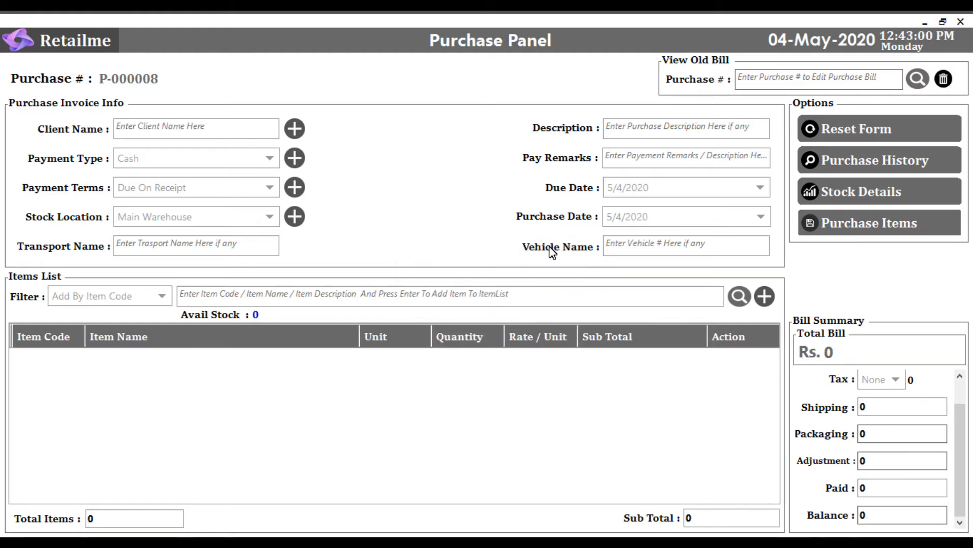
- Load the saved purchase bill P-000007 into the purchase form through its purchase number
{"action": "left_click", "coordinate": [960, 391]}
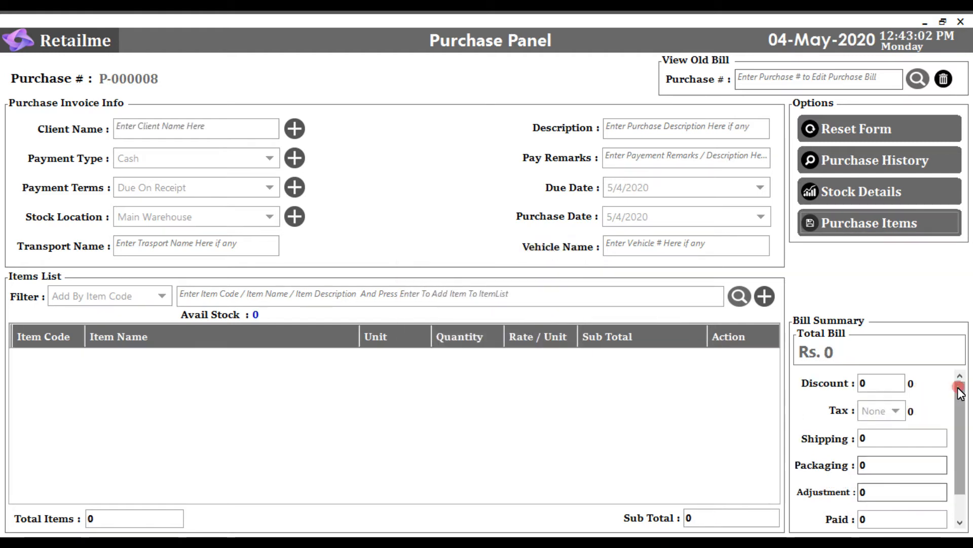
{"action": "mouse_move", "coordinate": [957, 390]}
{"action": "left_mouse_down"}
{"action": "mouse_move", "coordinate": [962, 427]}
{"action": "mouse_move", "coordinate": [960, 387]}
{"action": "left_mouse_up"}
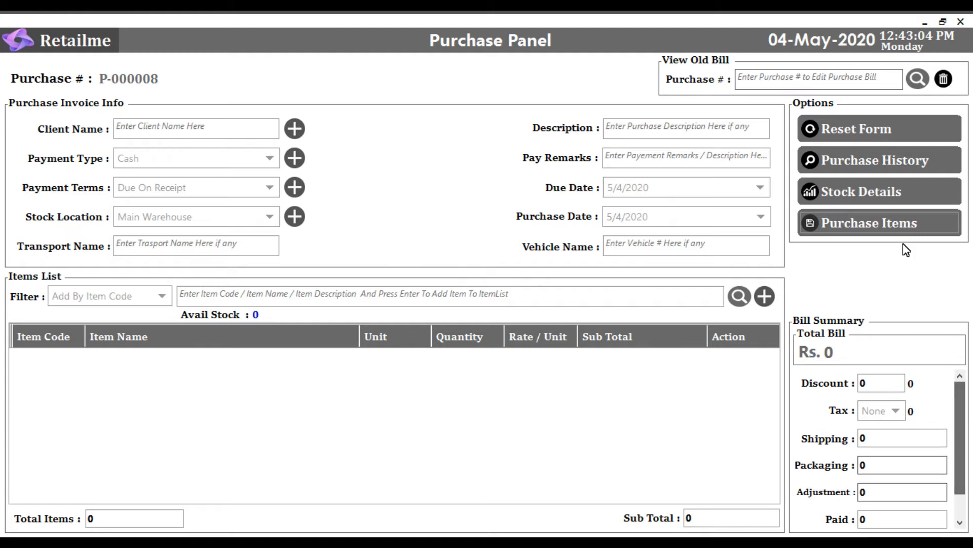
{"action": "left_click", "coordinate": [779, 87]}
{"action": "type", "text": "p-000001"}
{"action": "key", "text": "Up"}
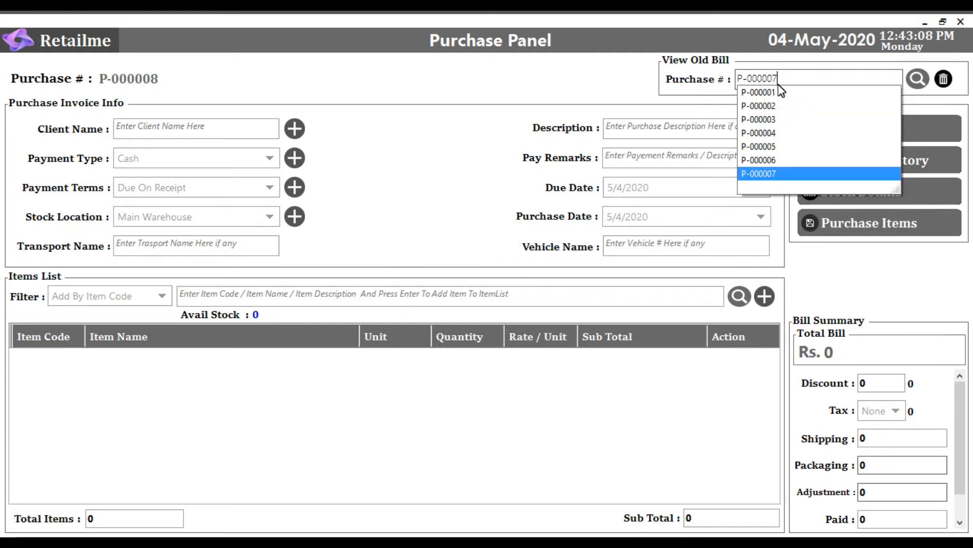
{"action": "key", "text": "Return"}
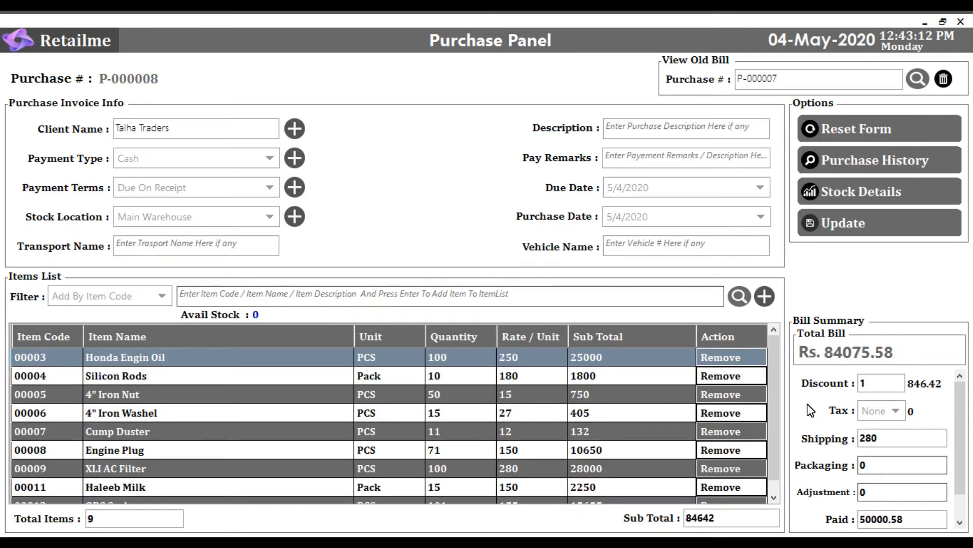
- Review the loaded bill's items and bill summary, and save it again as an update
{"action": "left_click_drag", "start_coordinate": [775, 365], "coordinate": [752, 373]}
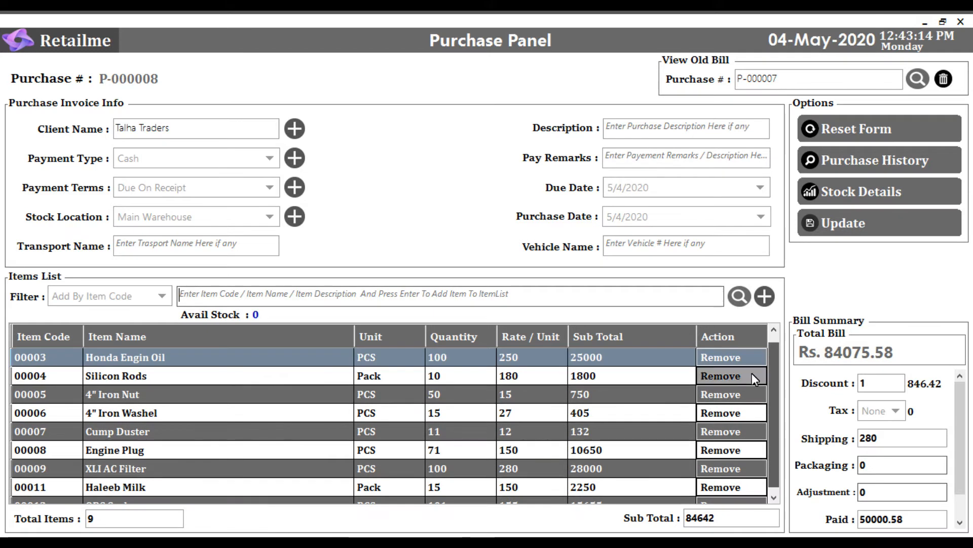
{"action": "mouse_move", "coordinate": [963, 415]}
{"action": "left_mouse_down"}
{"action": "mouse_move", "coordinate": [963, 445]}
{"action": "mouse_move", "coordinate": [960, 423]}
{"action": "left_mouse_up"}
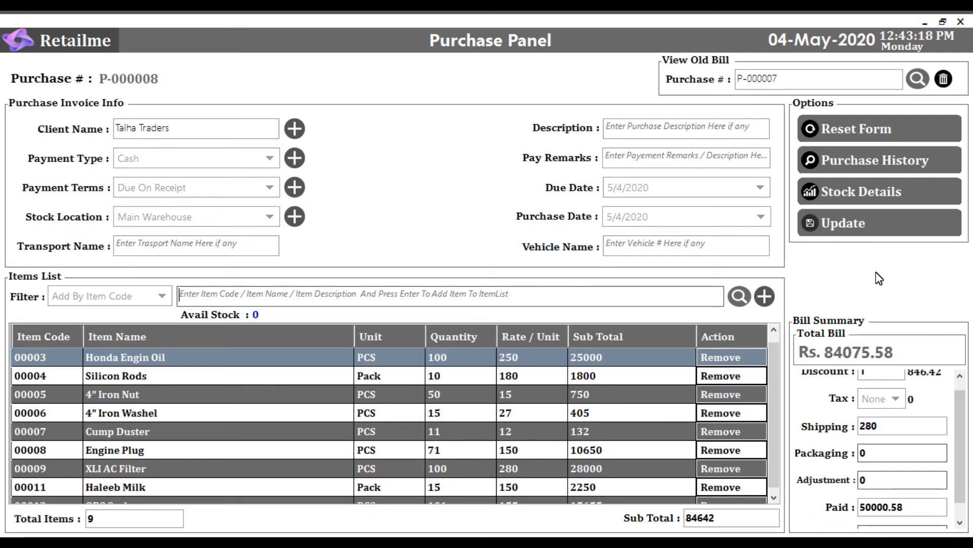
{"action": "left_click", "coordinate": [885, 224]}
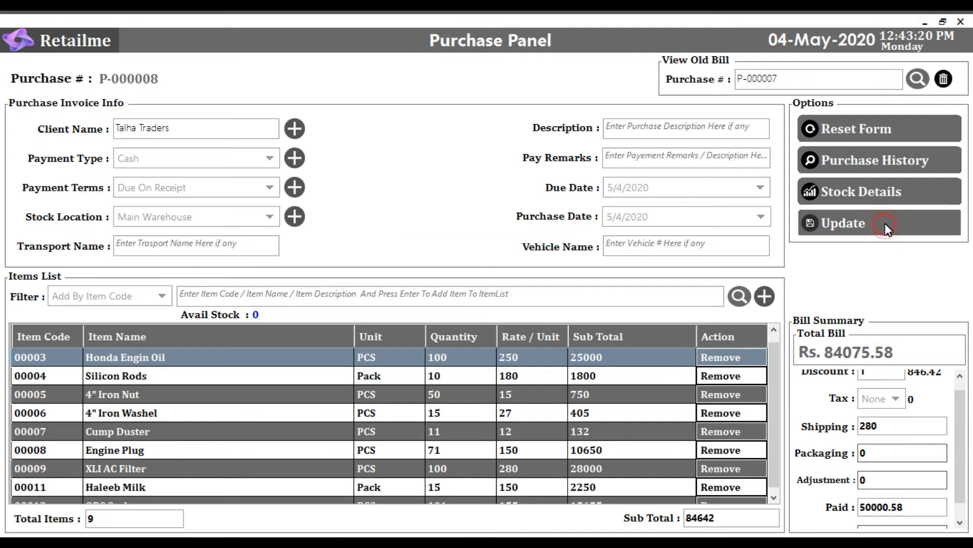
{"action": "left_click", "coordinate": [535, 327]}
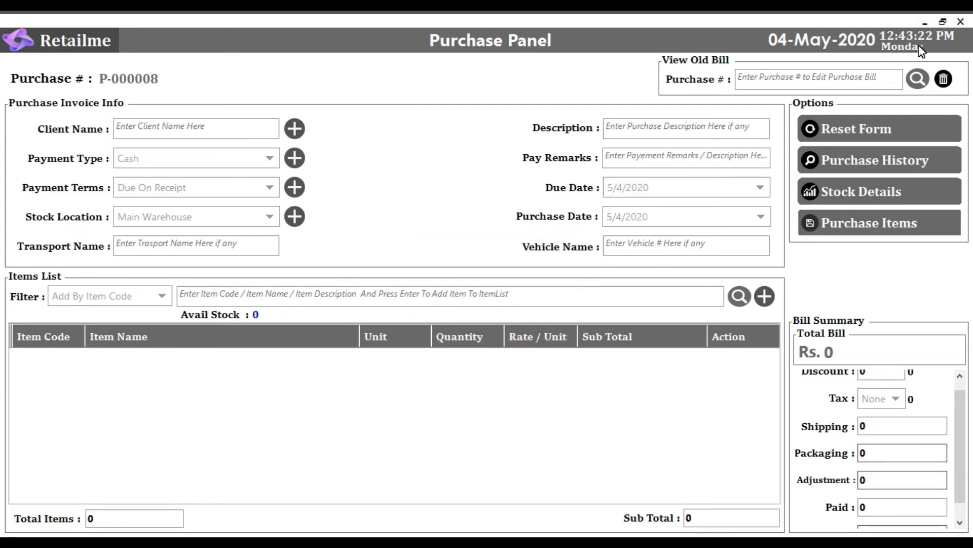
- Start permanently deleting purchase record P-000007, but decline the deletion
{"action": "left_click", "coordinate": [851, 80]}
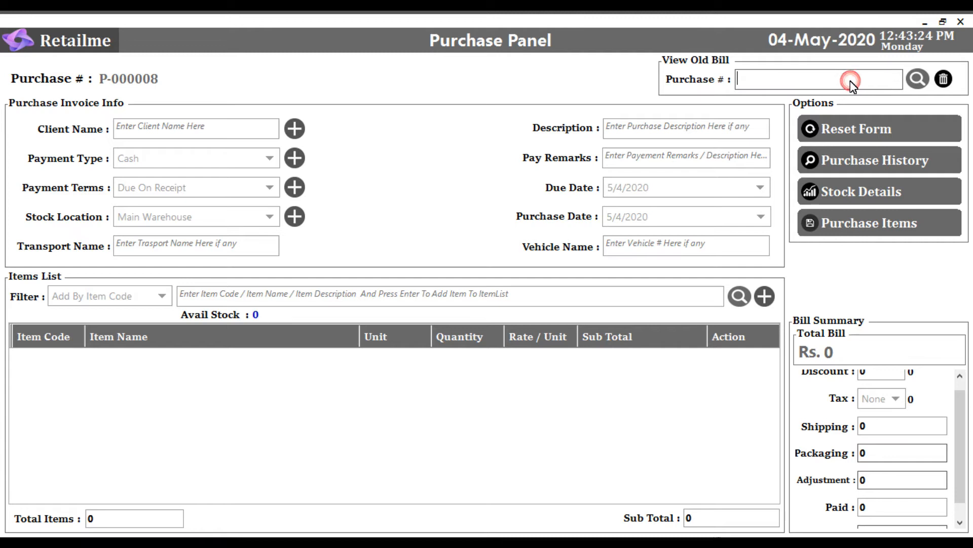
{"action": "type", "text": "p-000001"}
{"action": "key", "text": "Up"}
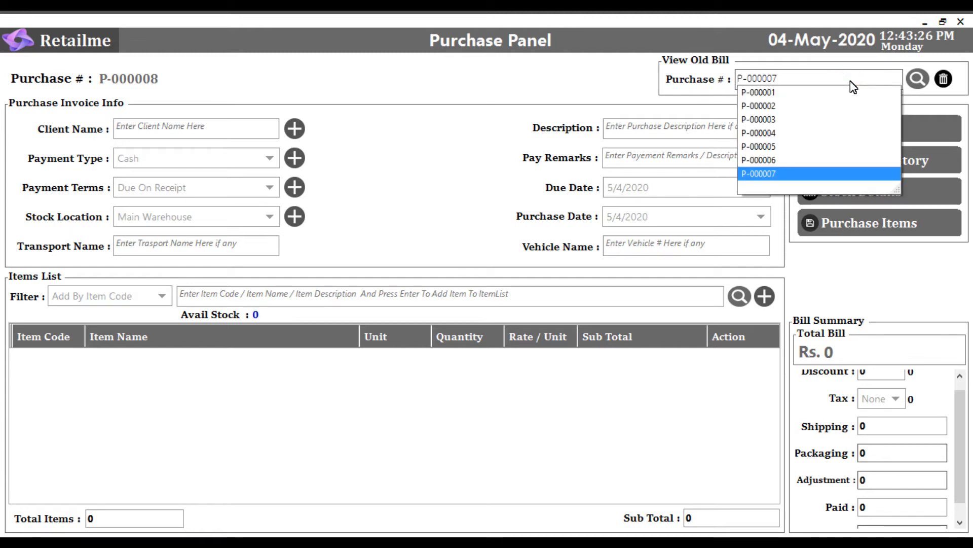
{"action": "key", "text": "Return"}
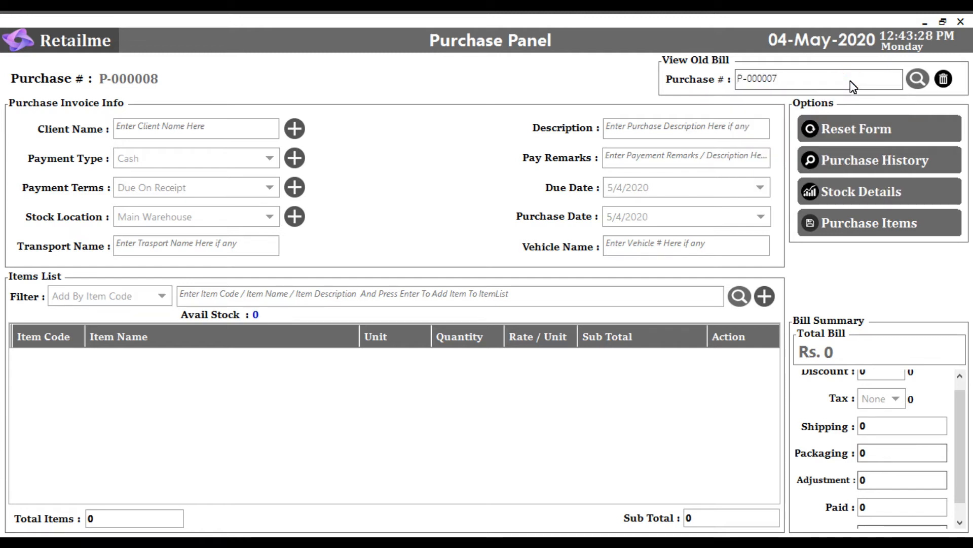
{"action": "left_click", "coordinate": [939, 81]}
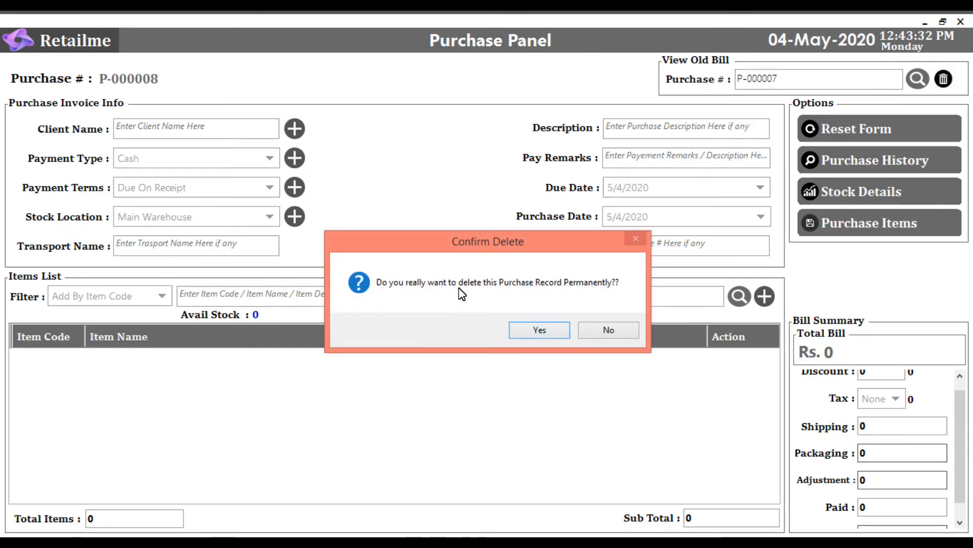
{"action": "left_click", "coordinate": [598, 329]}
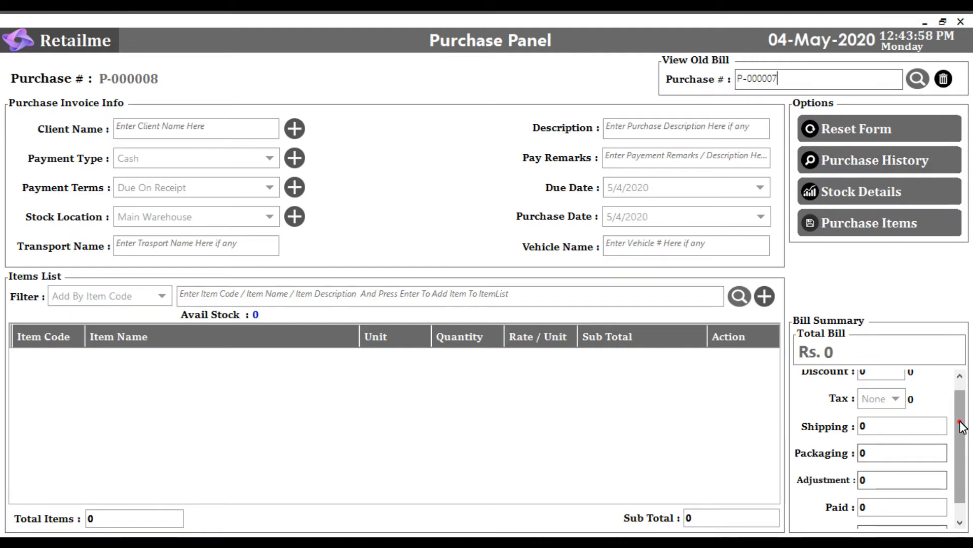
- Close the purchase form and confirm removing the "app.publish" item from Google Drive
{"action": "left_click_drag", "start_coordinate": [961, 422], "coordinate": [962, 399]}
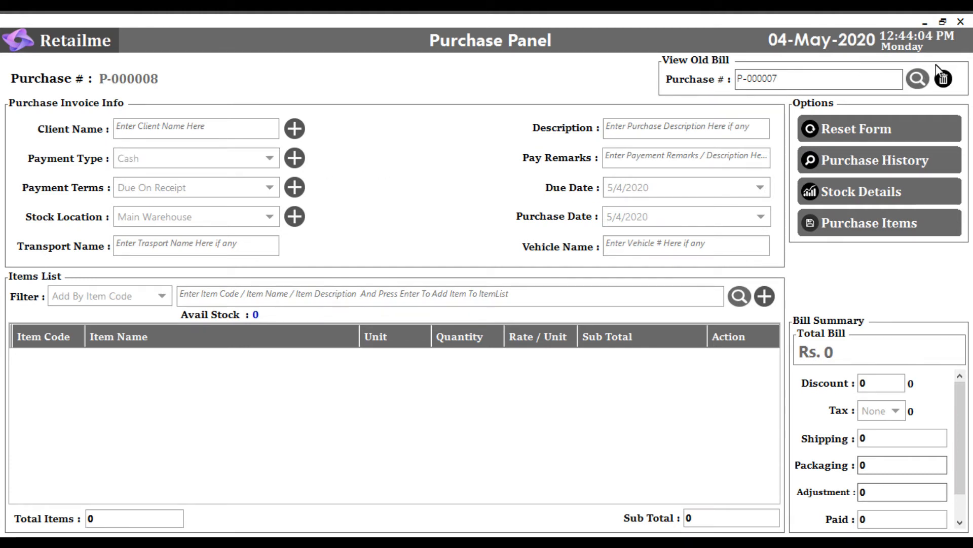
{"action": "left_click", "coordinate": [962, 26]}
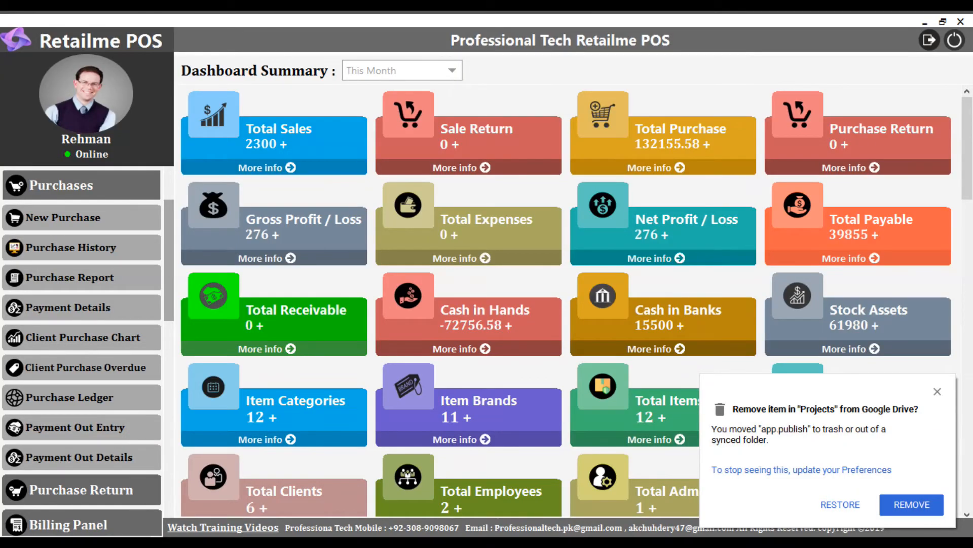
{"action": "left_click", "coordinate": [913, 505]}
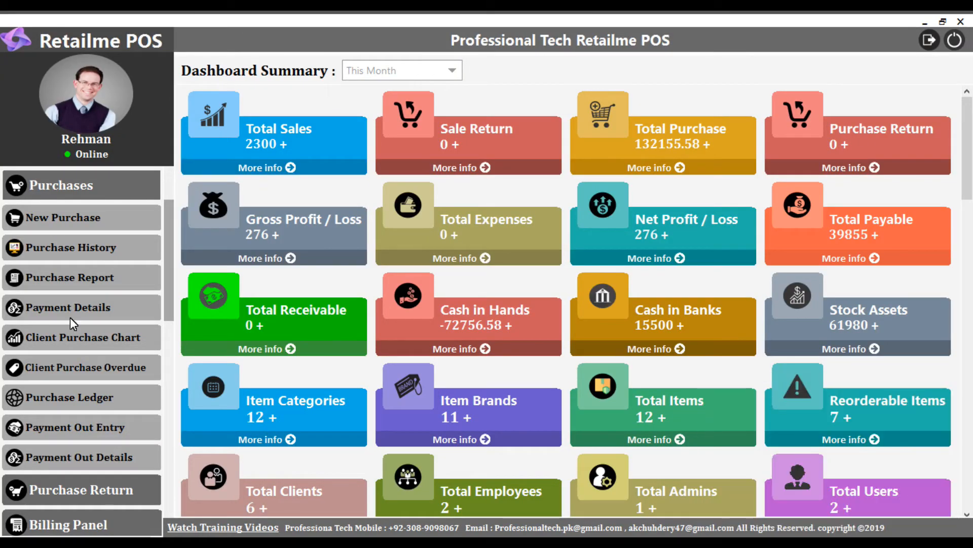
- Open the purchase history in a maximized window and review its paid, due and total amounts
{"action": "left_click", "coordinate": [79, 254]}
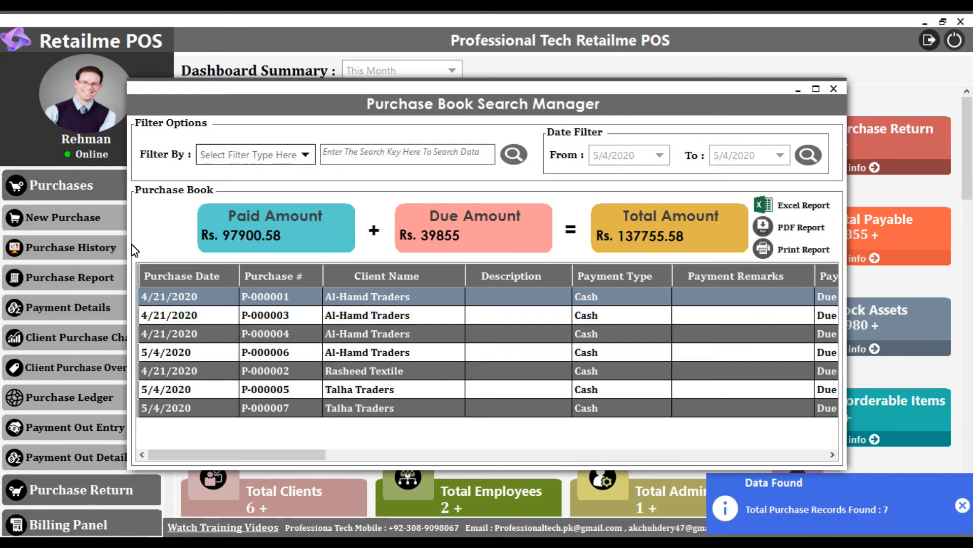
{"action": "left_click", "coordinate": [814, 91]}
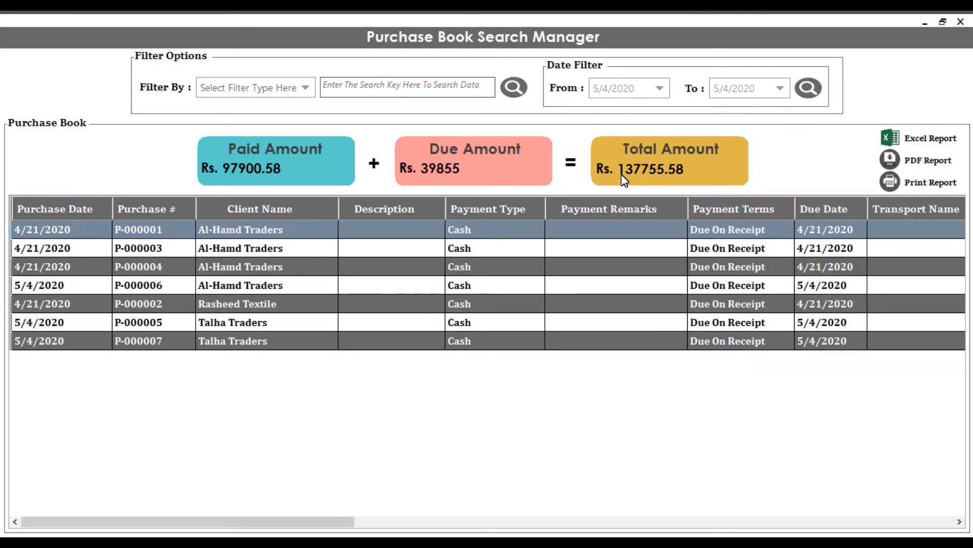
{"action": "mouse_move", "coordinate": [633, 175]}
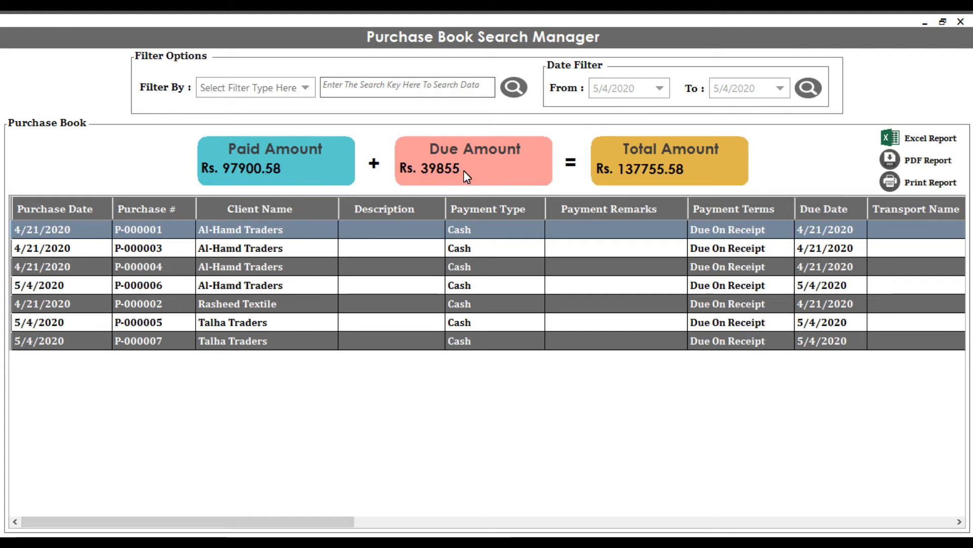
{"action": "mouse_move", "coordinate": [498, 175]}
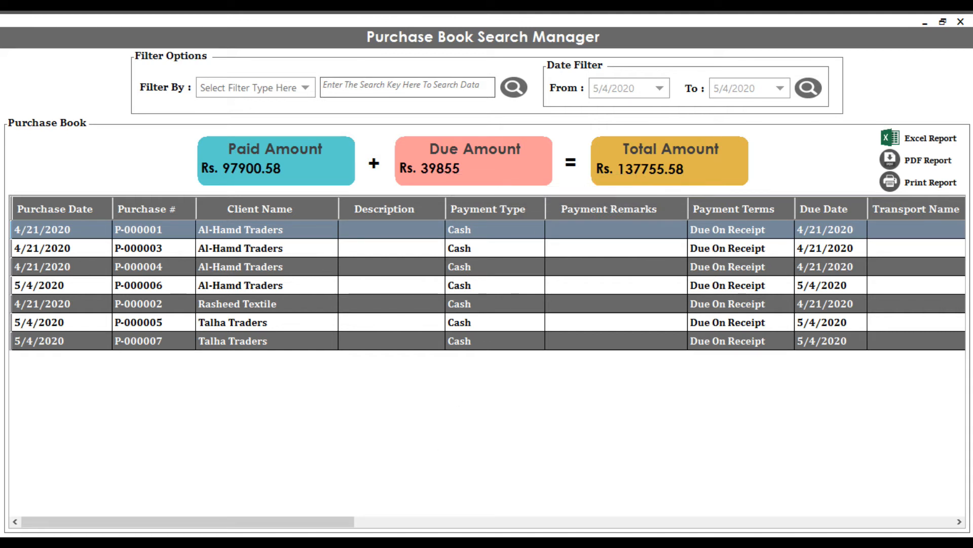
- Filter the purchase book by Client Name for Talha Traders
{"action": "left_click", "coordinate": [308, 87]}
{"action": "left_click", "coordinate": [238, 121]}
{"action": "left_click", "coordinate": [253, 94]}
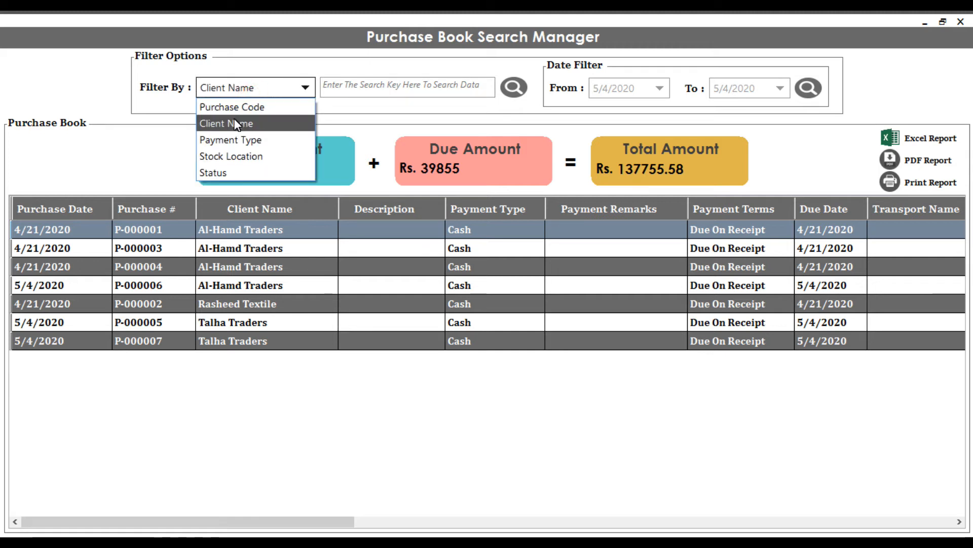
{"action": "left_click", "coordinate": [234, 121]}
{"action": "type", "text": "t"}
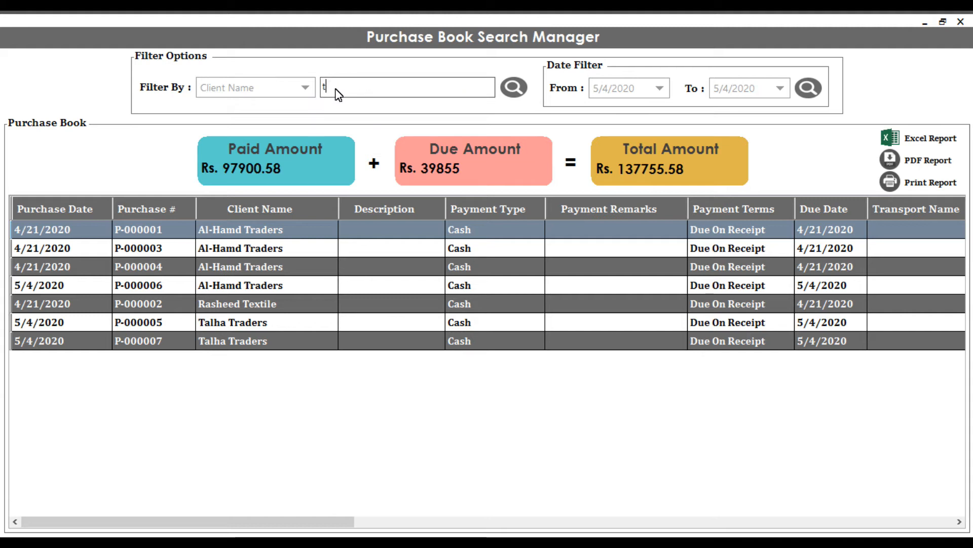
{"action": "key", "text": "BackSpace"}
{"action": "type", "text": "t"}
{"action": "key", "text": "BackSpace"}
{"action": "type", "text": "Talha Traders"}
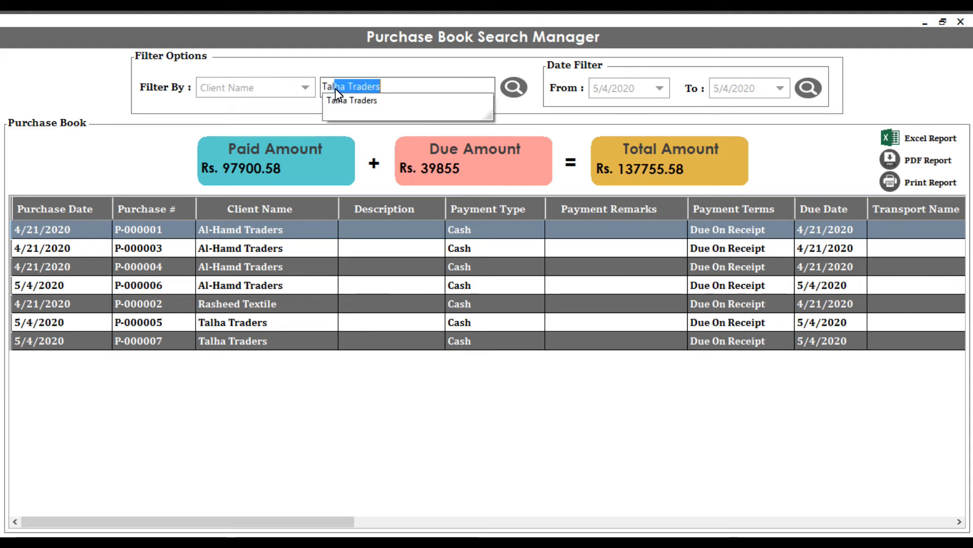
{"action": "key", "text": "Down"}
{"action": "key", "text": "Return"}
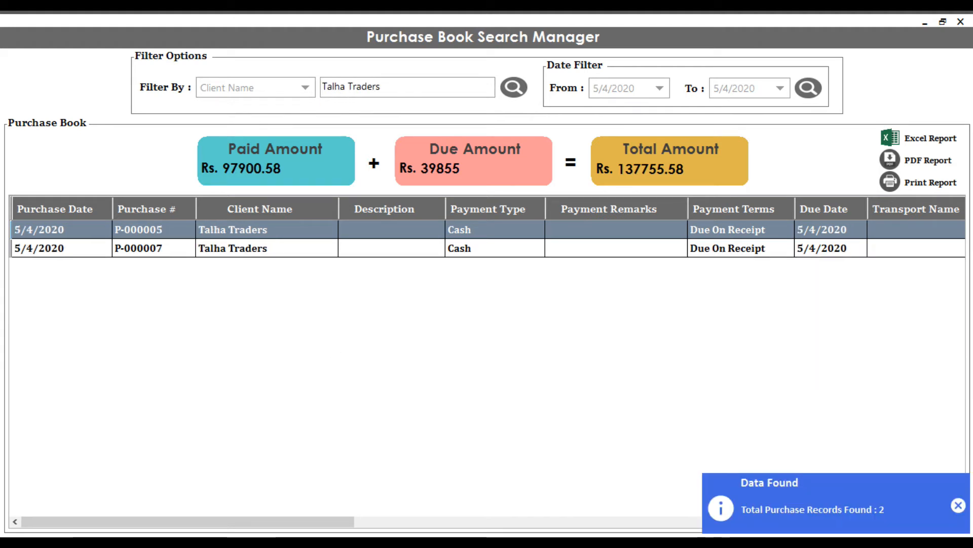
{"action": "left_click", "coordinate": [246, 528]}
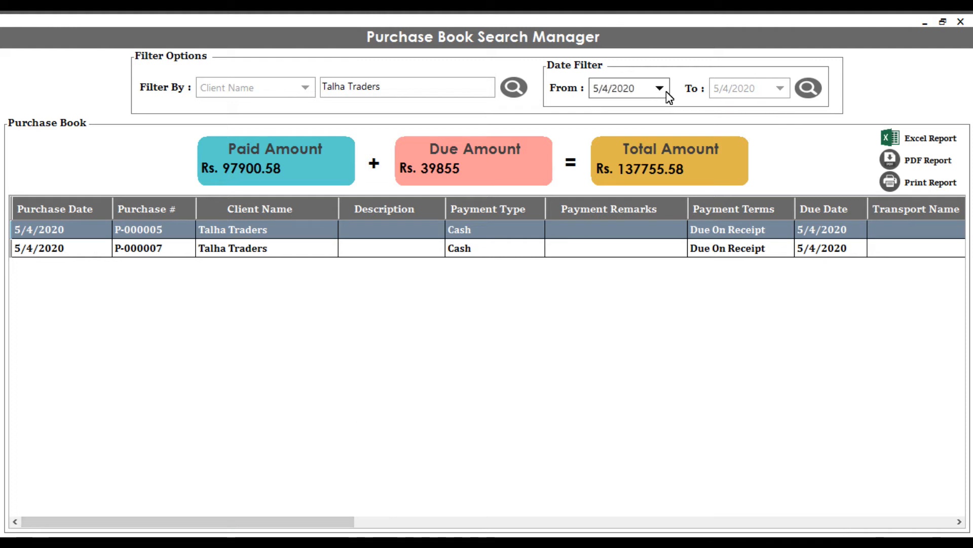
- Search the purchase book for purchases dated from 4/26/2020 to 5/4/2020
{"action": "left_click", "coordinate": [660, 91]}
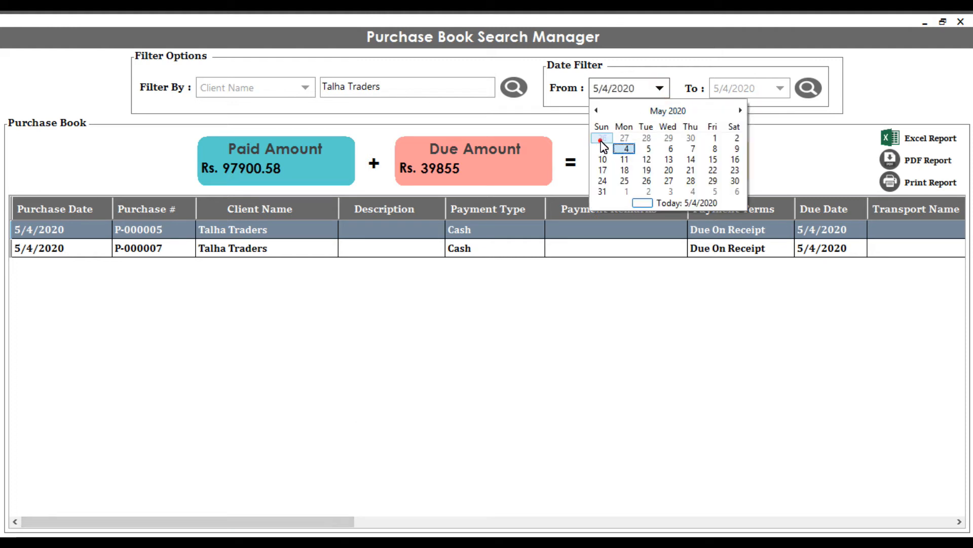
{"action": "left_click", "coordinate": [600, 140]}
{"action": "left_click", "coordinate": [808, 87]}
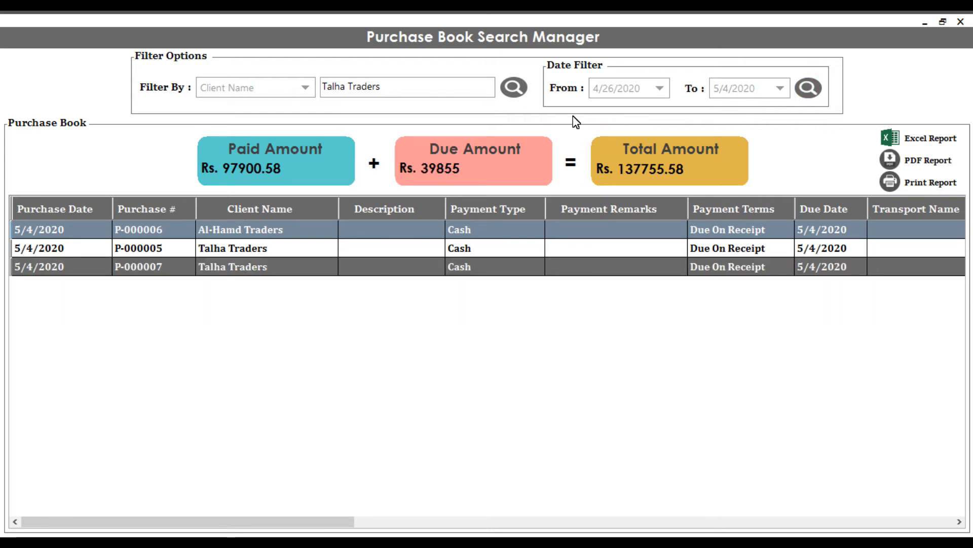
- Set the start of the purchase book's date filter to 5/4/2020 and search again
{"action": "left_click", "coordinate": [661, 88]}
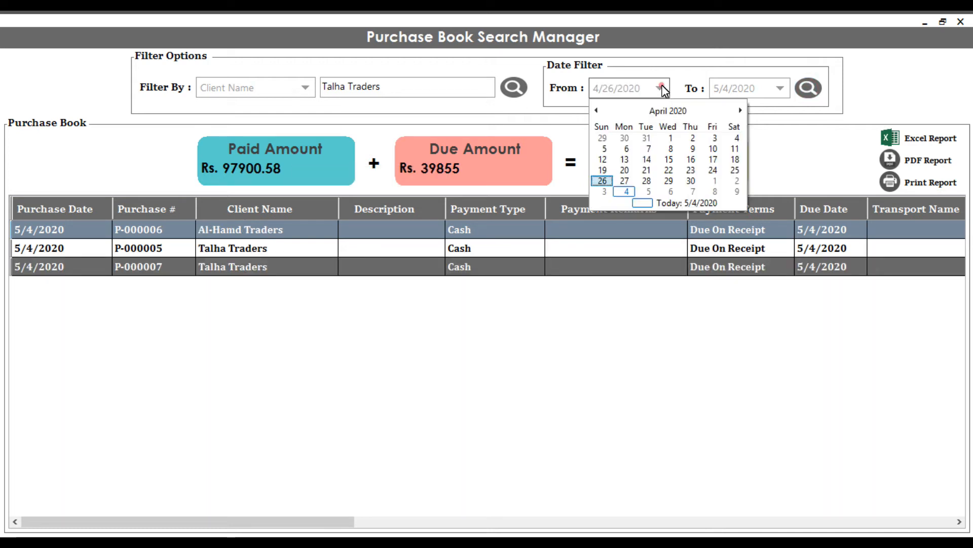
{"action": "left_click", "coordinate": [623, 192]}
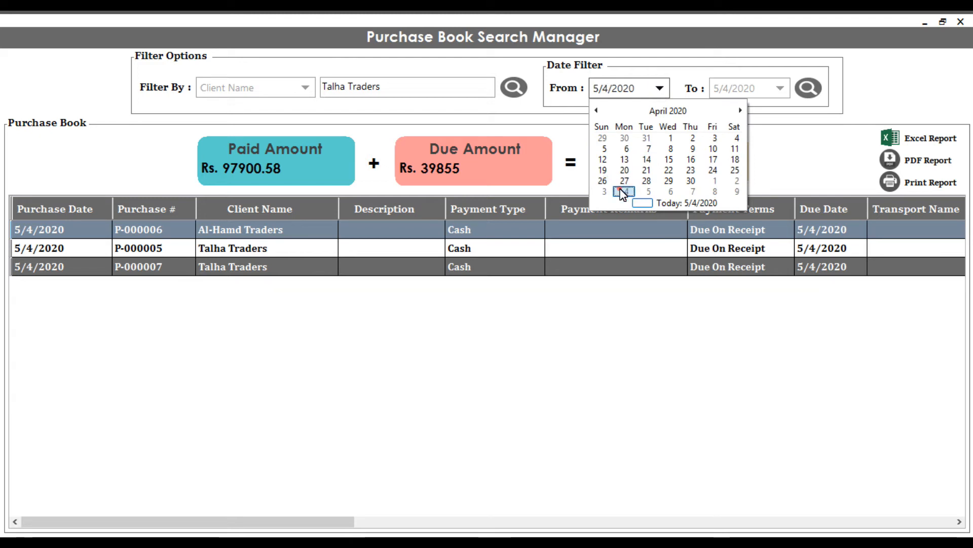
{"action": "left_click", "coordinate": [808, 88]}
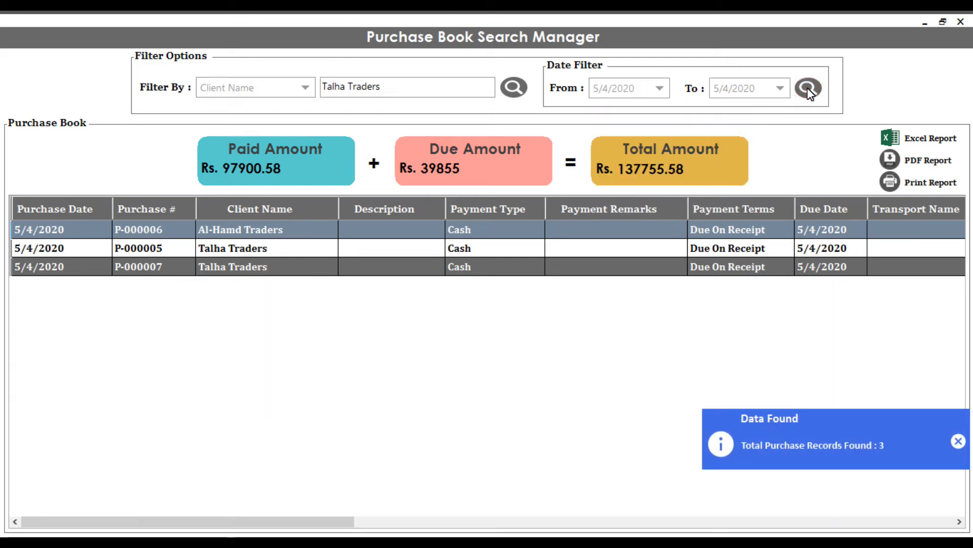
{"action": "left_click", "coordinate": [808, 89]}
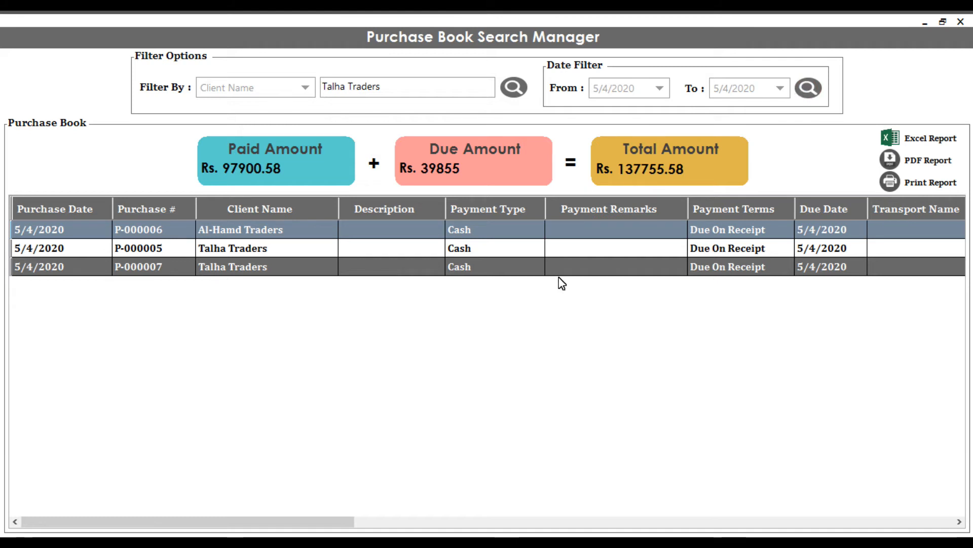
- Review the remaining purchase book columns and open purchase P-000007 of Talha Traders for viewing and editing
{"action": "left_click_drag", "start_coordinate": [281, 515], "coordinate": [251, 526]}
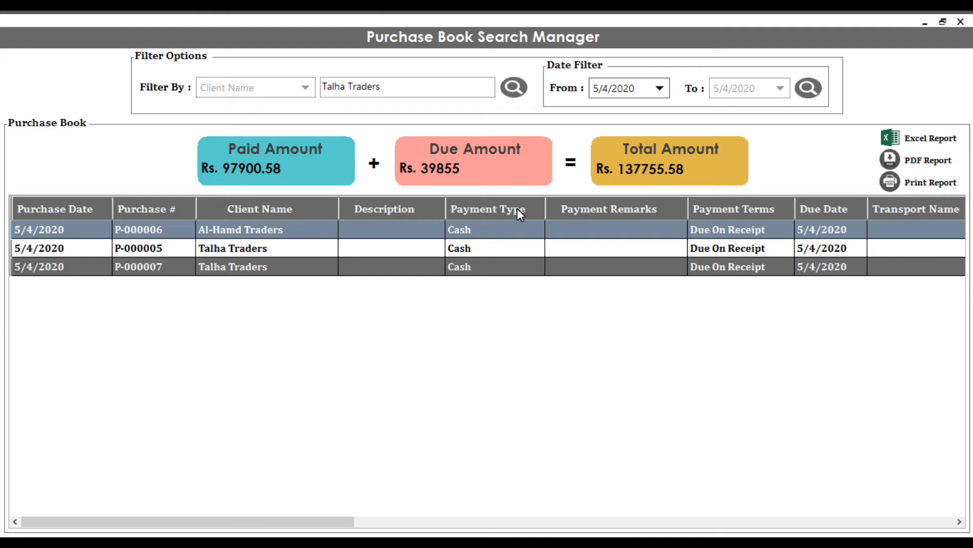
{"action": "left_click_drag", "start_coordinate": [293, 529], "coordinate": [731, 530]}
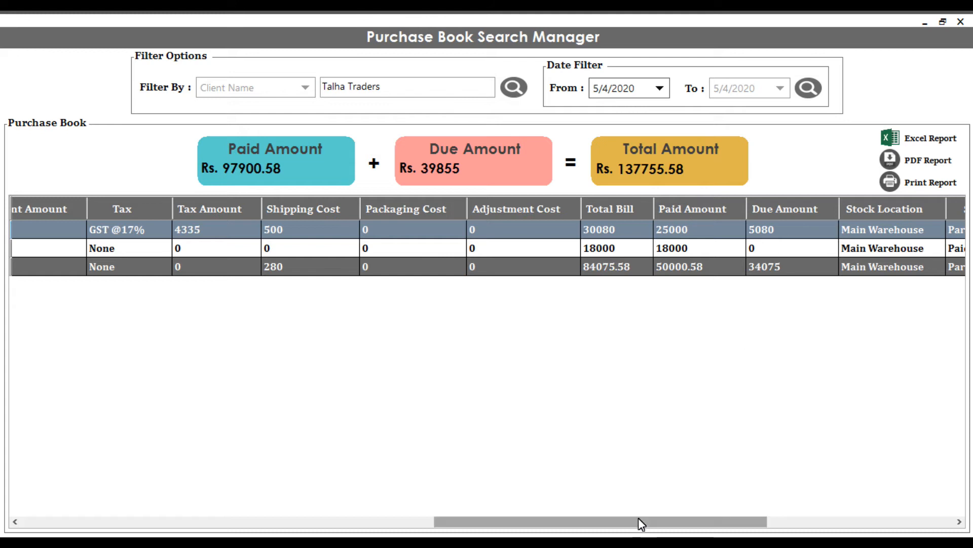
{"action": "left_click_drag", "start_coordinate": [640, 521], "coordinate": [914, 518]}
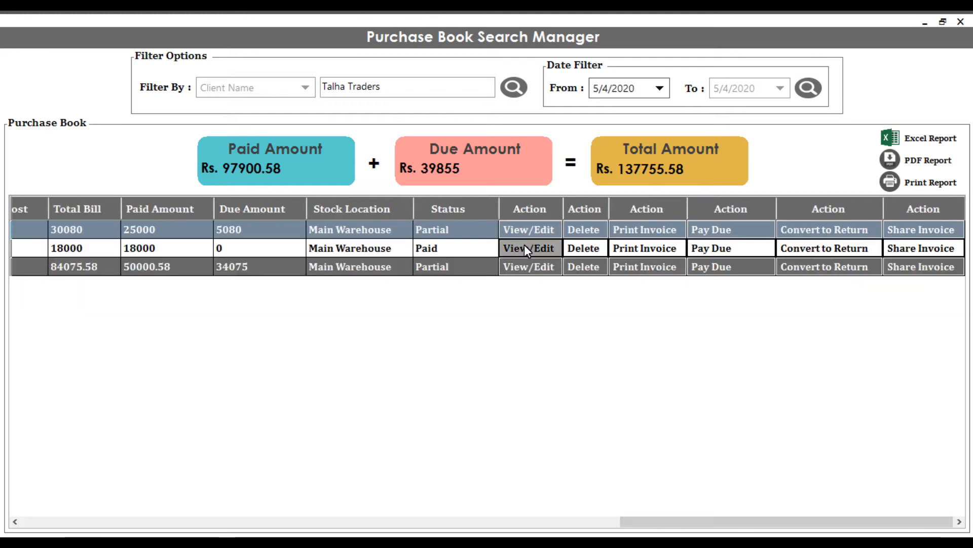
{"action": "left_click", "coordinate": [538, 272]}
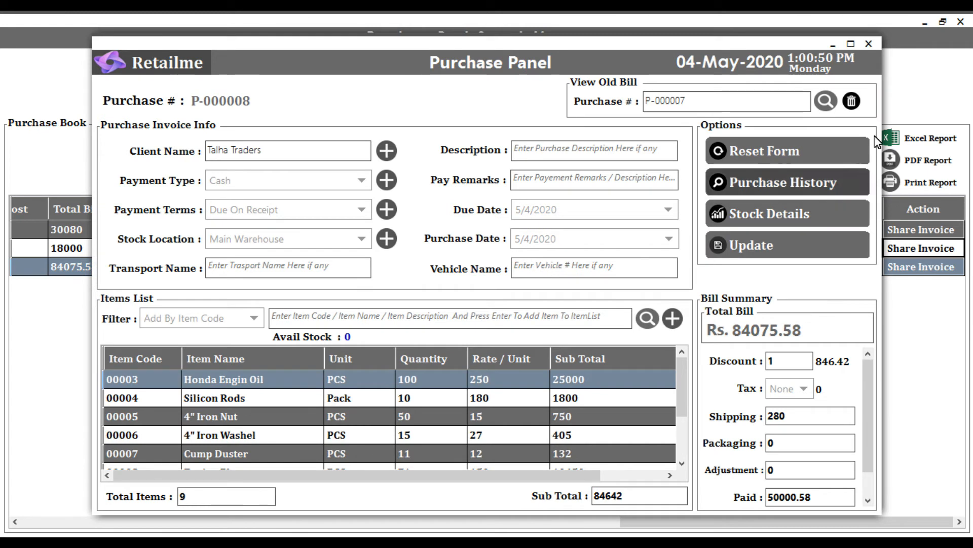
- Close the open bill, try the delete action on the latest Talha Traders purchase, and decline the permanent deletion
{"action": "left_click", "coordinate": [865, 46]}
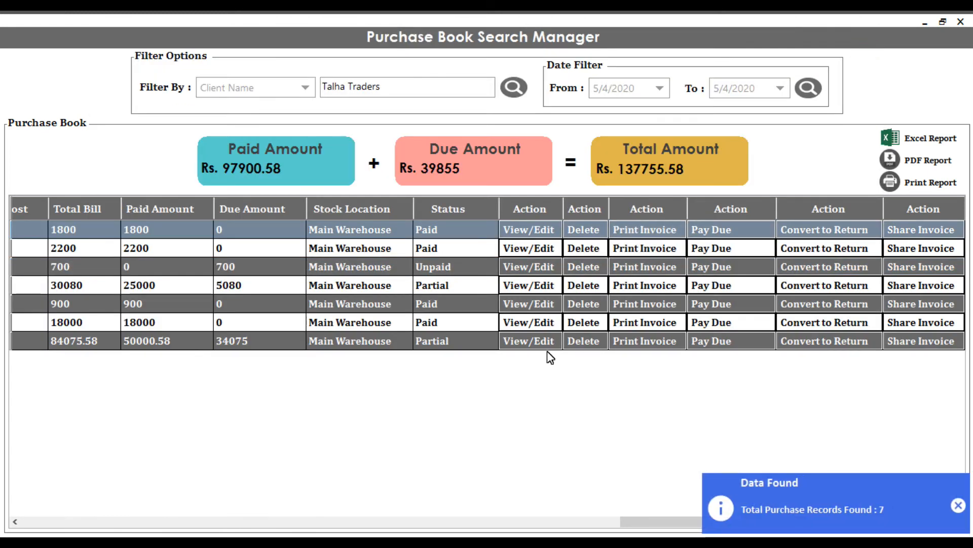
{"action": "left_click", "coordinate": [588, 345]}
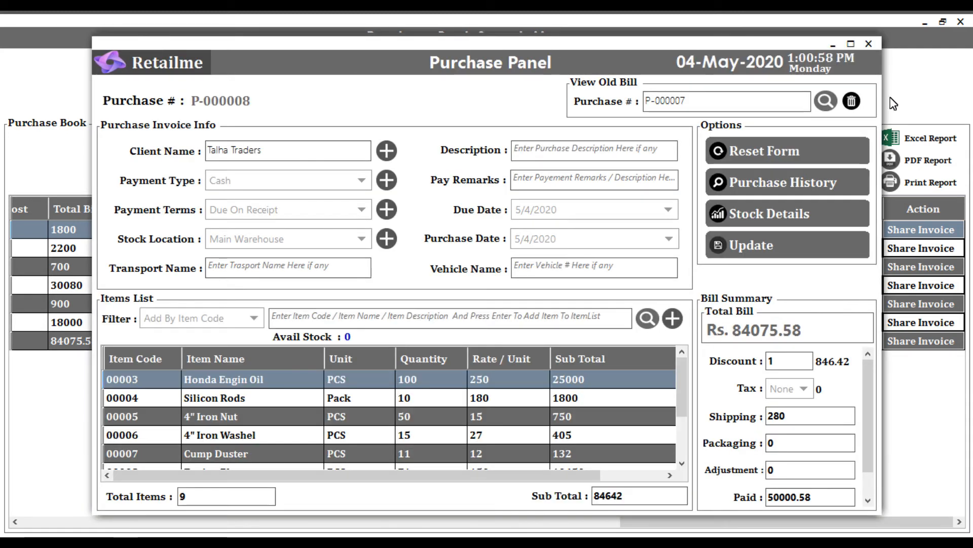
{"action": "left_click", "coordinate": [853, 101]}
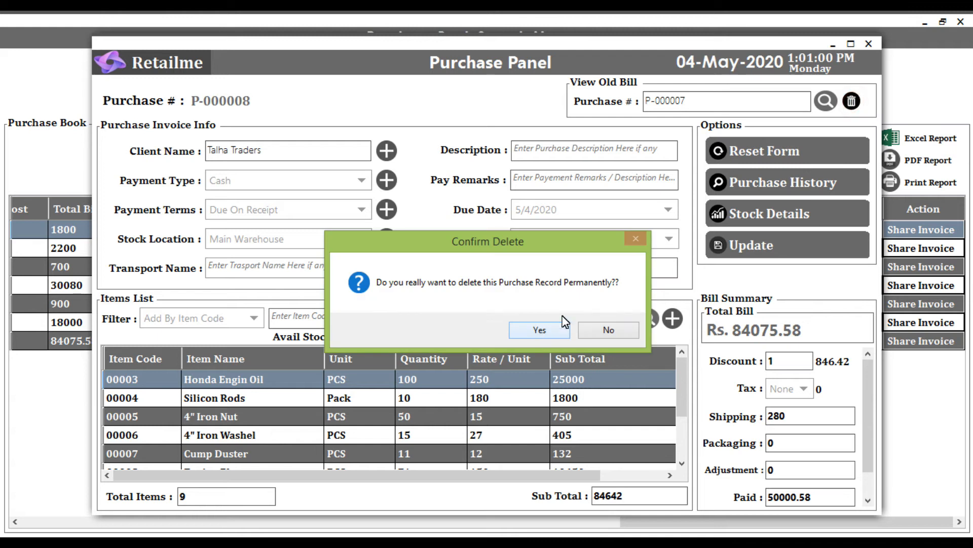
{"action": "left_click", "coordinate": [600, 330]}
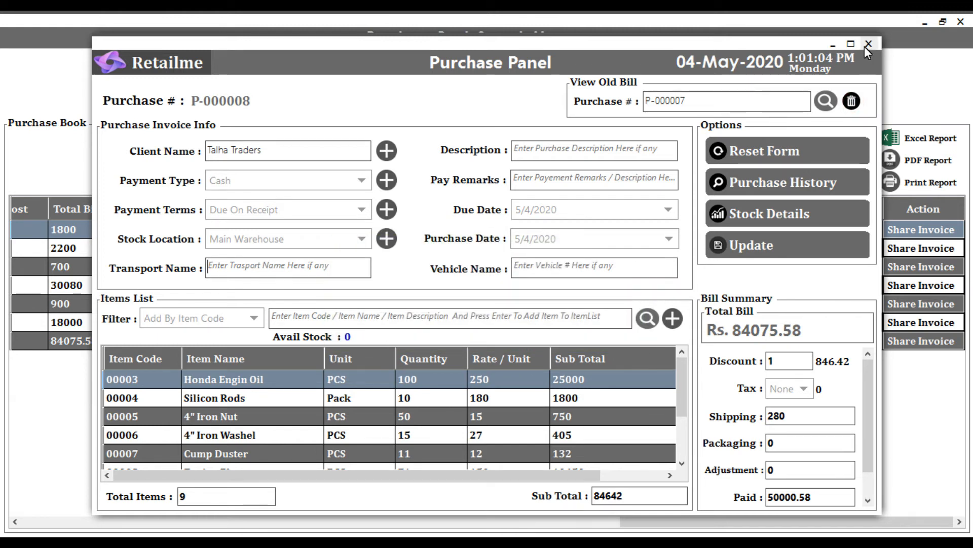
{"action": "left_click", "coordinate": [867, 45]}
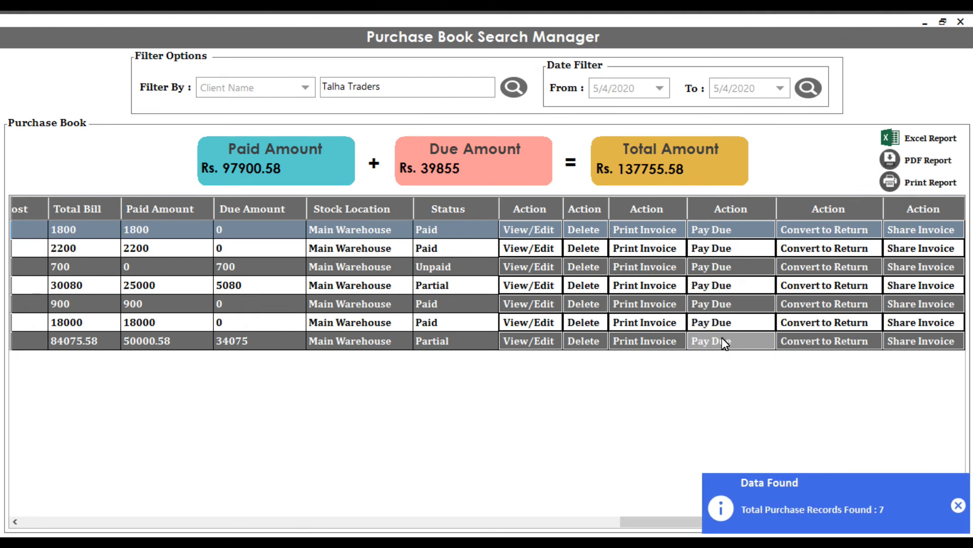
- Open the latest Talha Traders purchase for paying its due amount, update the record without printing the bill, and close it
{"action": "left_click", "coordinate": [718, 344]}
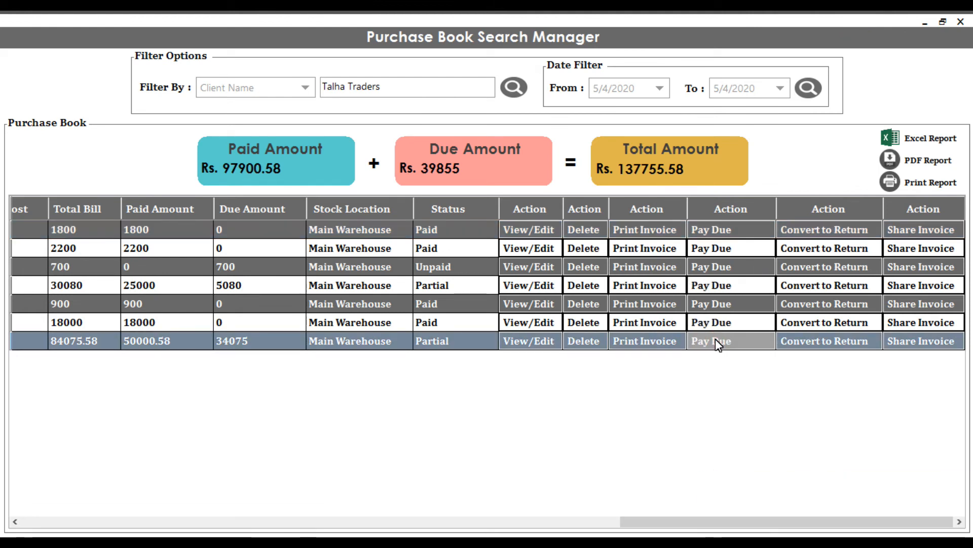
{"action": "left_click", "coordinate": [716, 339]}
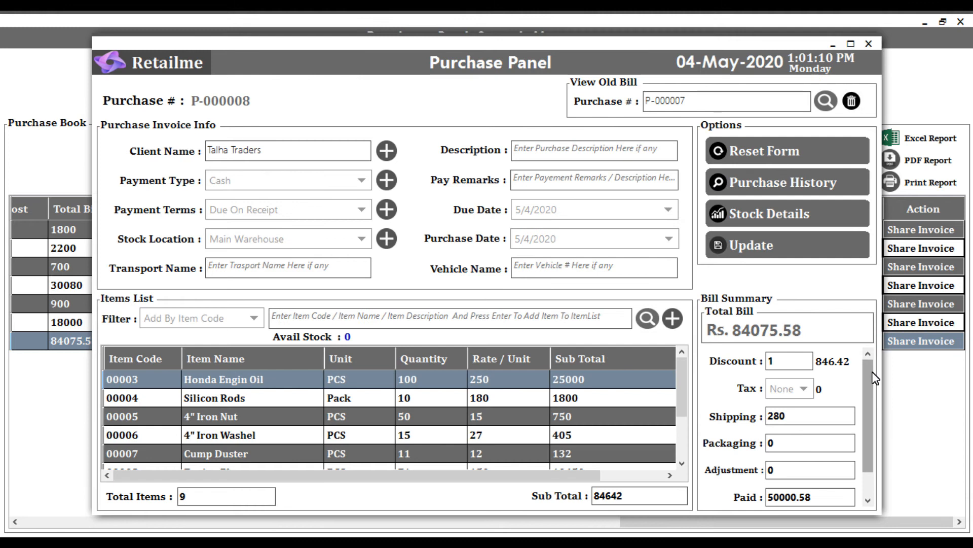
{"action": "left_click_drag", "start_coordinate": [832, 463], "coordinate": [765, 474]}
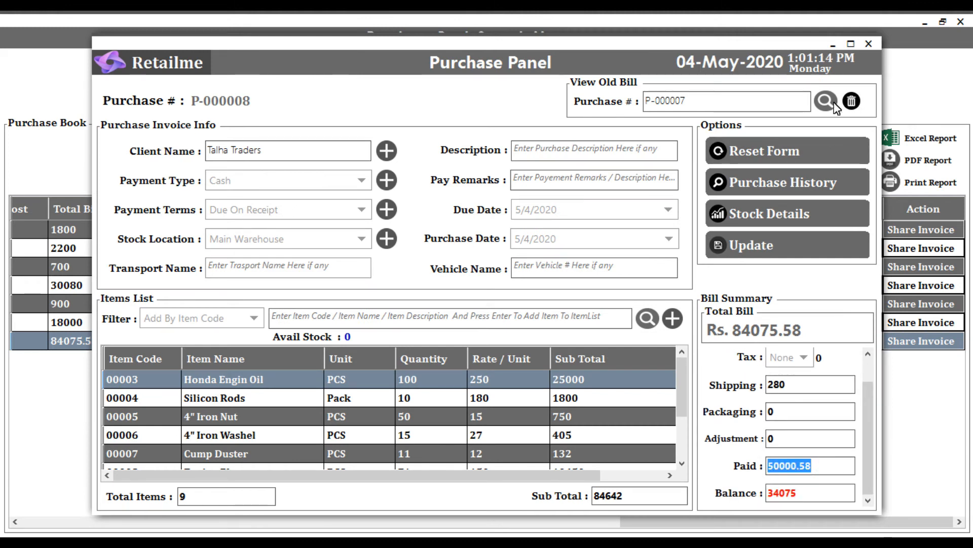
{"action": "left_click", "coordinate": [868, 43]}
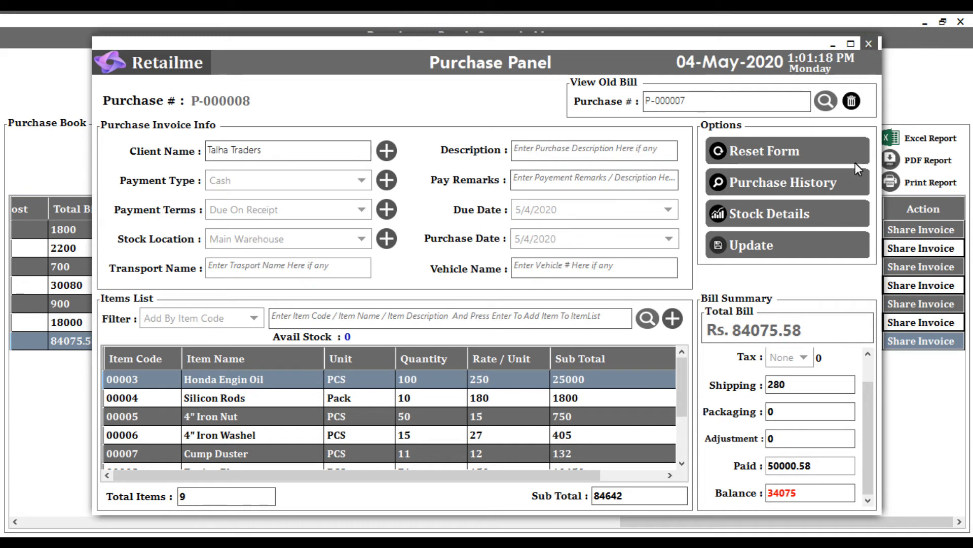
{"action": "left_click", "coordinate": [789, 245]}
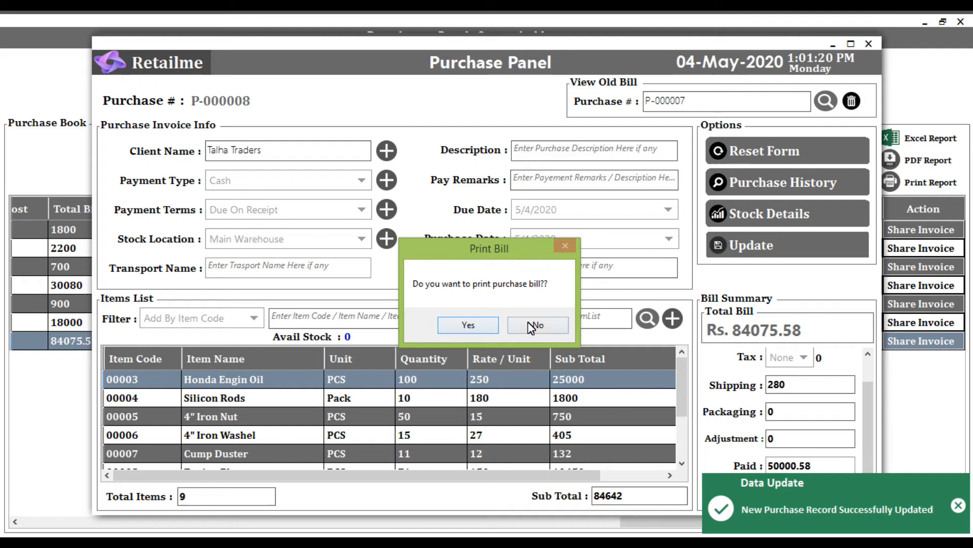
{"action": "left_click", "coordinate": [531, 324]}
{"action": "left_click", "coordinate": [868, 44]}
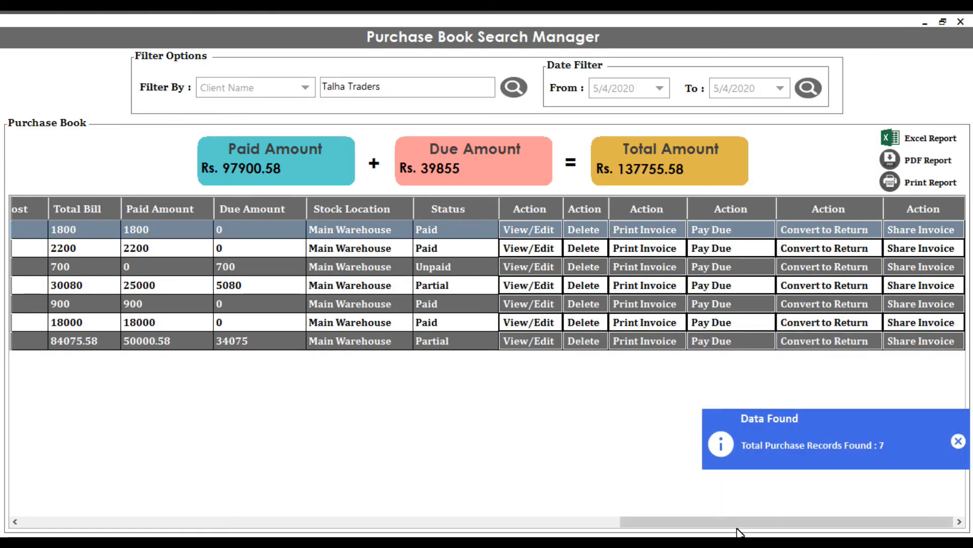
- Open the latest Talha Traders purchase as a purchase return, view the return form at full size, and close it
{"action": "left_click", "coordinate": [829, 345]}
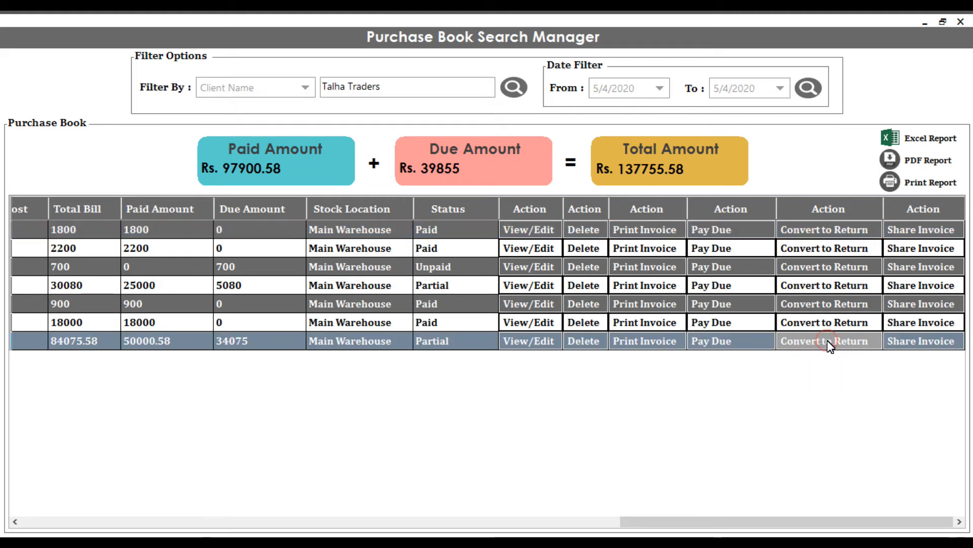
{"action": "left_click", "coordinate": [829, 345]}
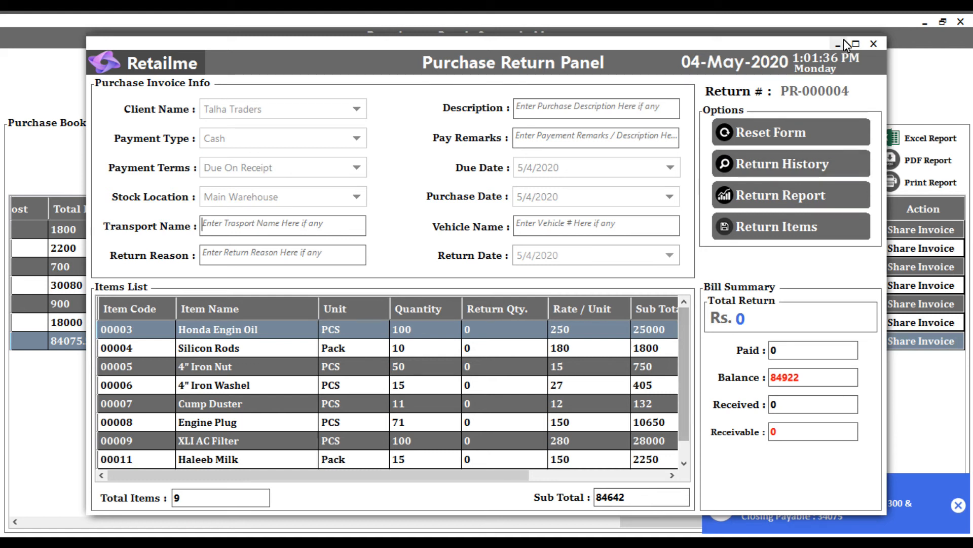
{"action": "left_click", "coordinate": [861, 45]}
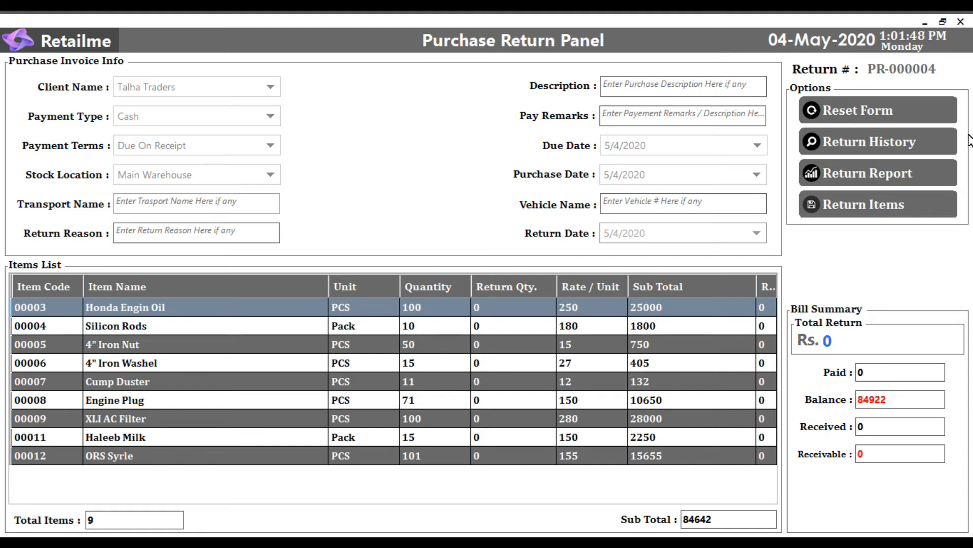
{"action": "left_click", "coordinate": [962, 22]}
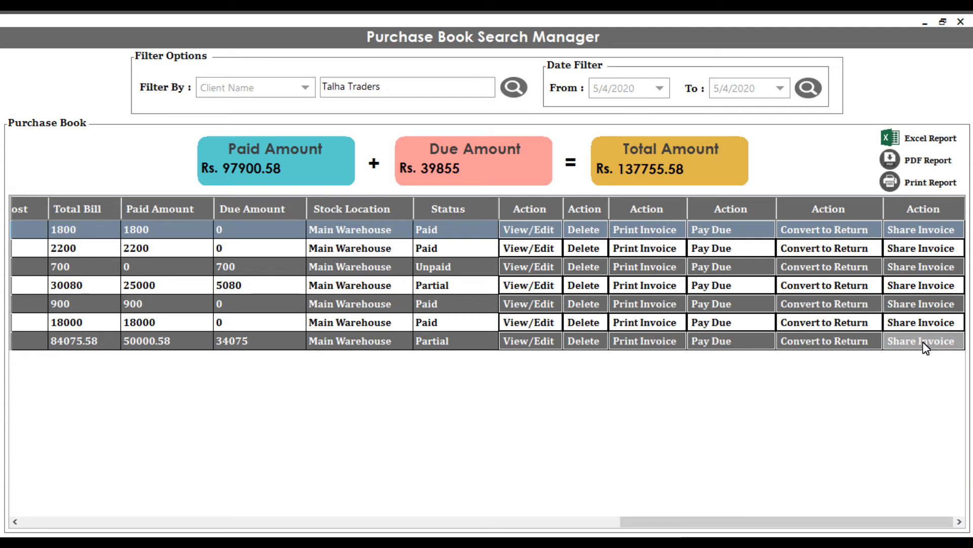
- Open the invoice-sharing e-mail for the latest Talha Traders purchase, check its message and recipient, and cancel sending
{"action": "left_click", "coordinate": [924, 344]}
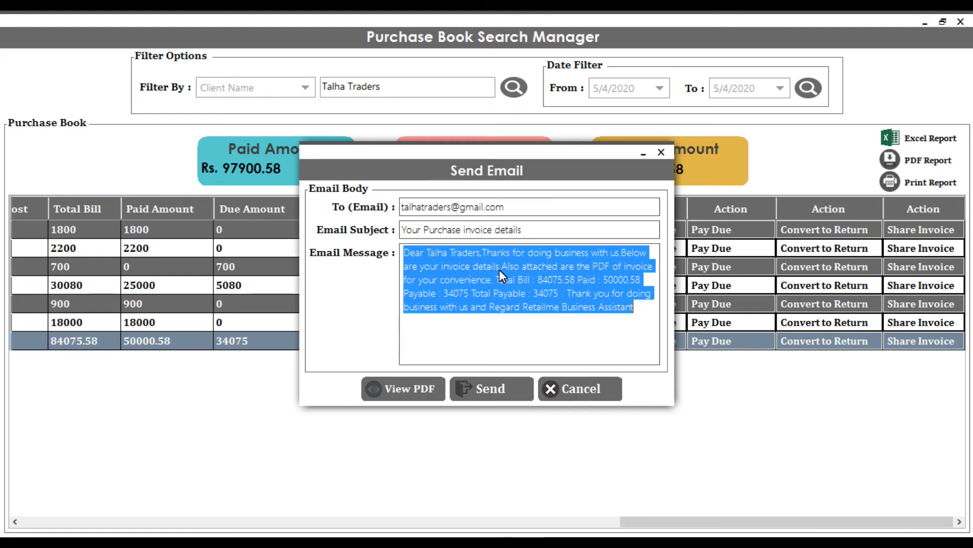
{"action": "left_click", "coordinate": [482, 288]}
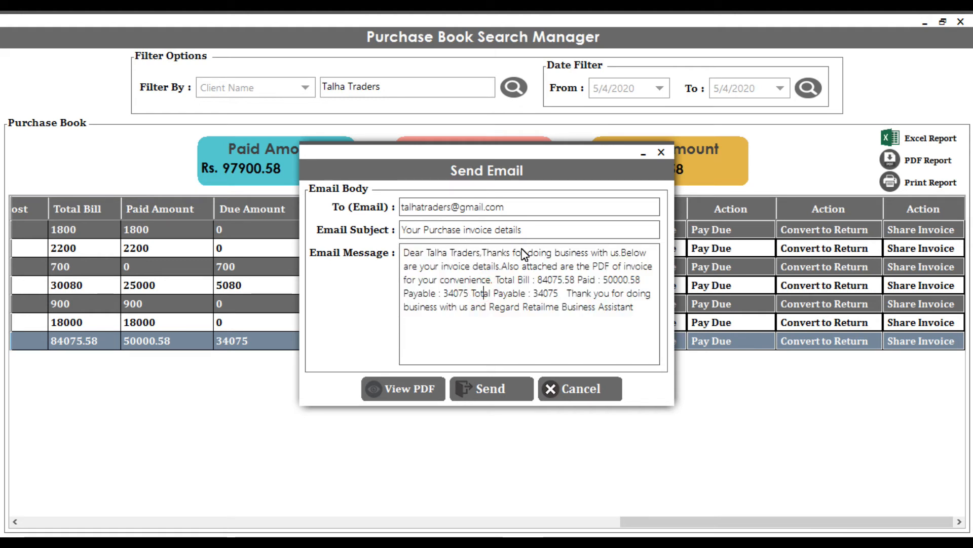
{"action": "left_click", "coordinate": [516, 208]}
{"action": "left_click_drag", "start_coordinate": [515, 209], "coordinate": [401, 207]}
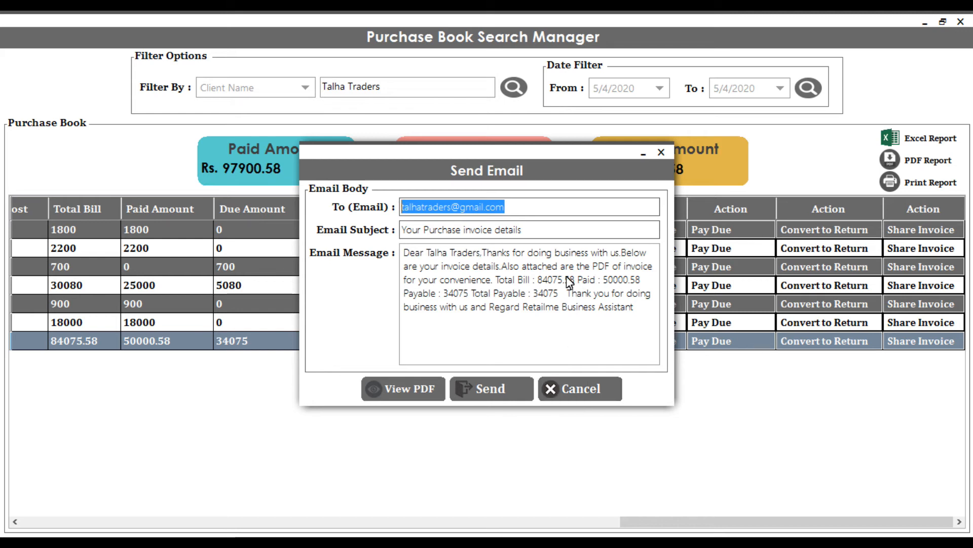
{"action": "left_click", "coordinate": [580, 389]}
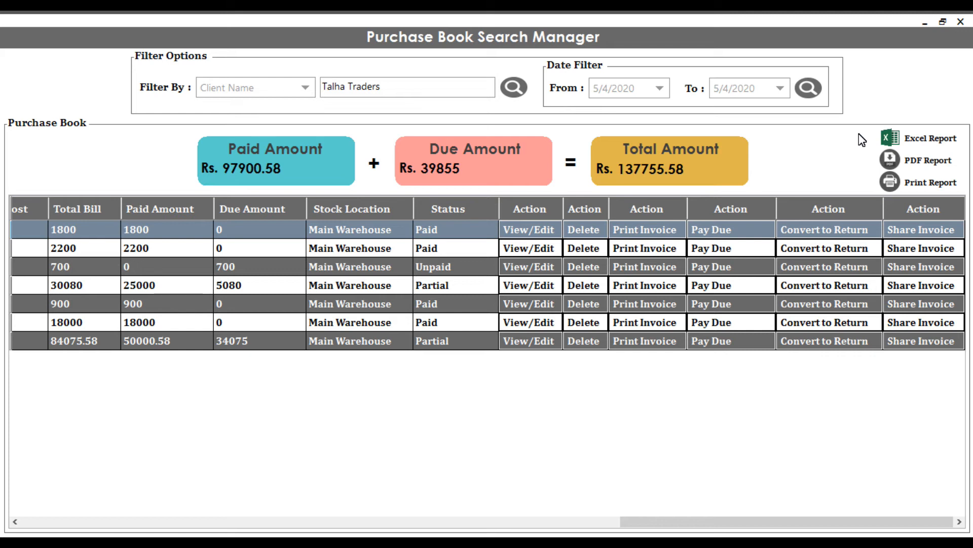
- Leave the purchase history and open the Purchase Book Report at full window size
{"action": "left_click", "coordinate": [961, 25]}
{"action": "left_click", "coordinate": [112, 271]}
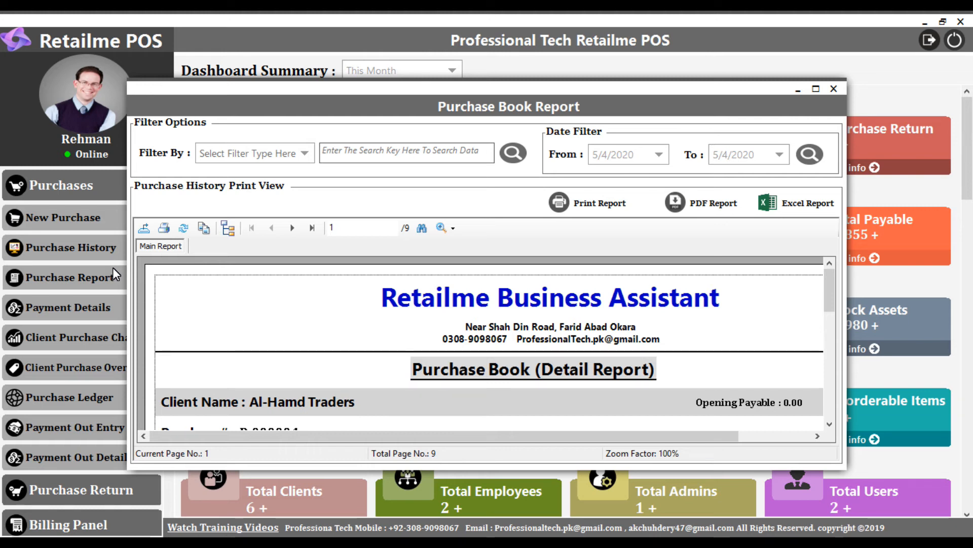
{"action": "left_click", "coordinate": [816, 89]}
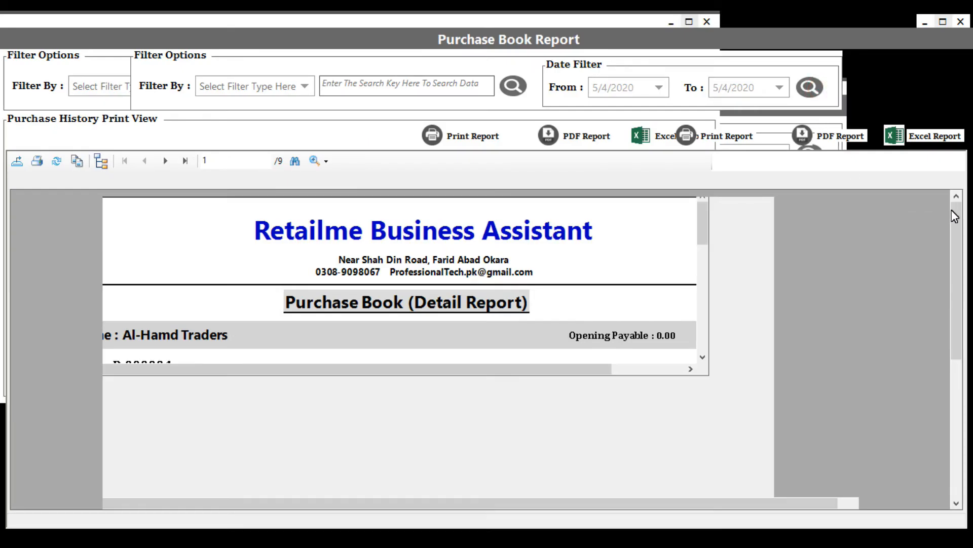
{"action": "left_click_drag", "start_coordinate": [957, 215], "coordinate": [466, 162]}
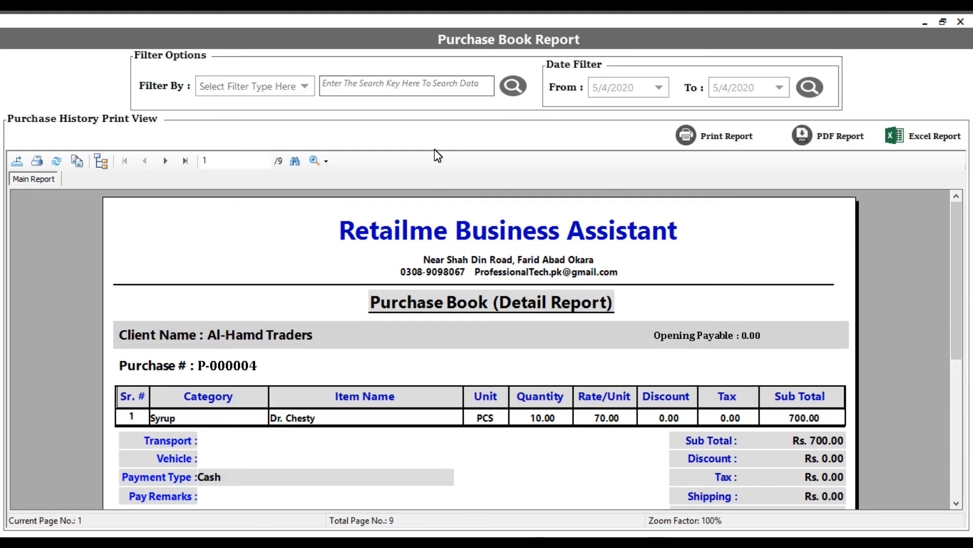
- Filter the Purchase Book Report by Client Name for Talha Traders
{"action": "left_click", "coordinate": [405, 90]}
{"action": "left_click", "coordinate": [288, 94]}
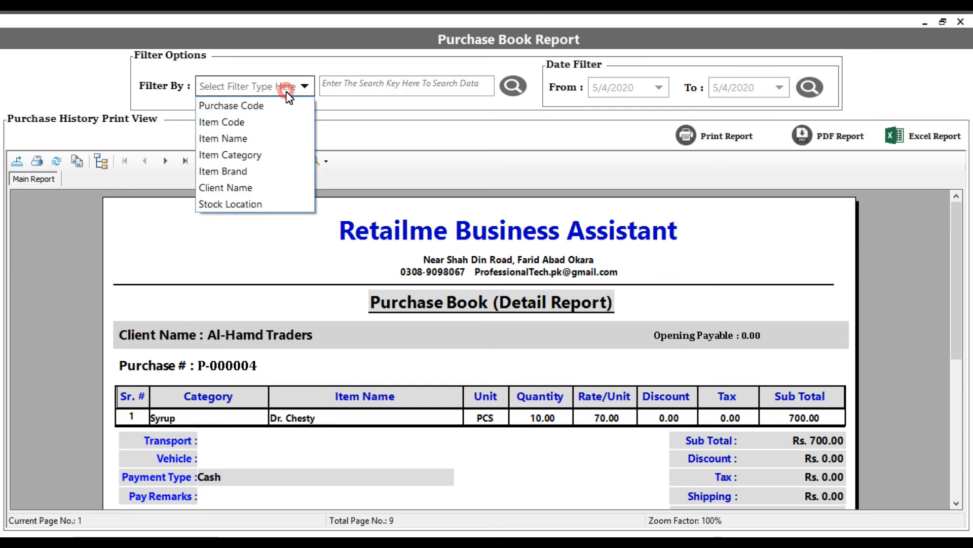
{"action": "left_click", "coordinate": [262, 186]}
{"action": "type", "text": "t"}
{"action": "left_click", "coordinate": [349, 99]}
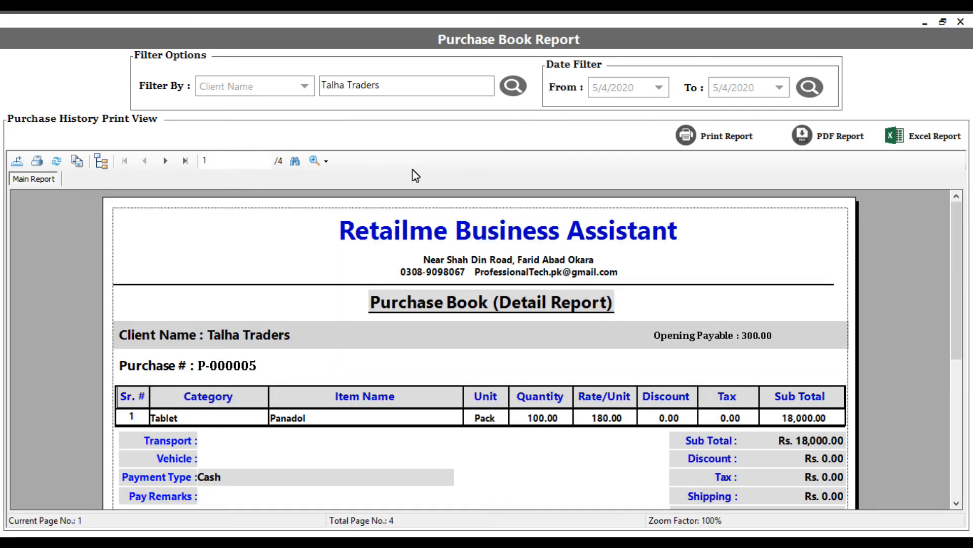
- Review all pages of the Talha Traders purchase report, including the discount, paid and payable totals in the summary
{"action": "left_click_drag", "start_coordinate": [963, 247], "coordinate": [954, 322]}
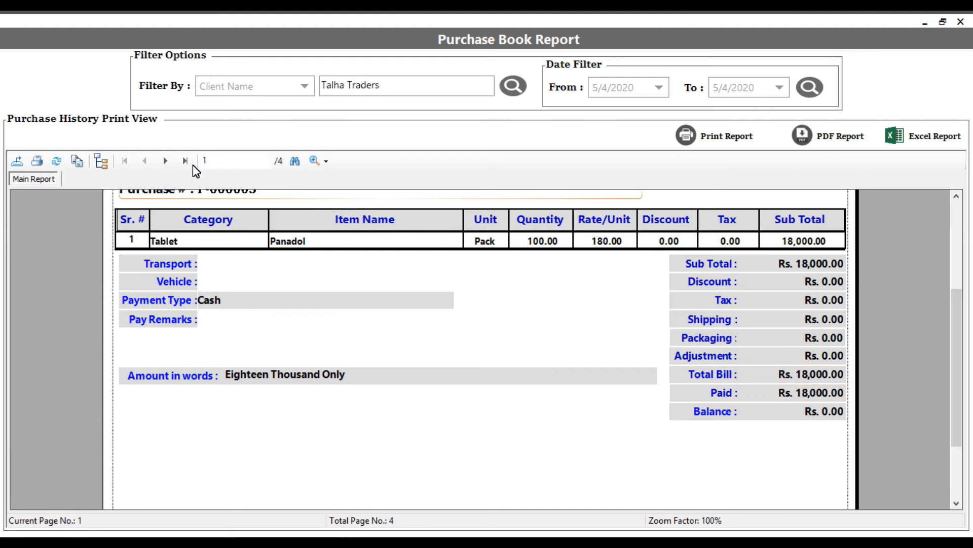
{"action": "left_click", "coordinate": [165, 161]}
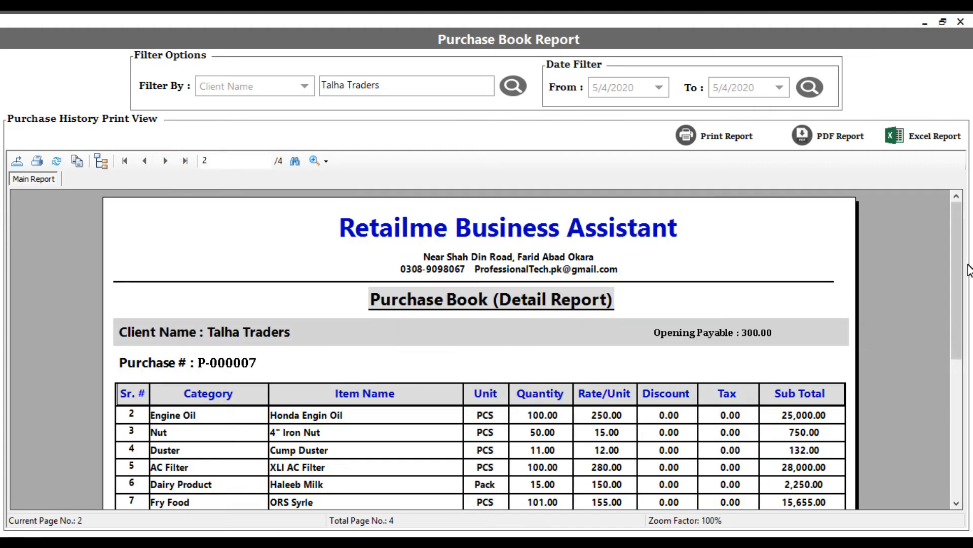
{"action": "left_click", "coordinate": [967, 245]}
{"action": "left_click_drag", "start_coordinate": [958, 234], "coordinate": [962, 387]}
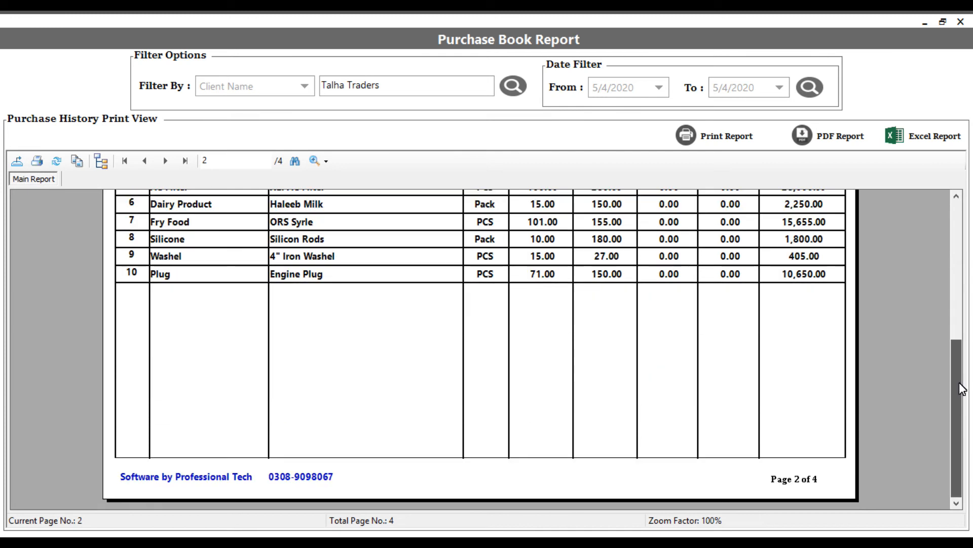
{"action": "left_click", "coordinate": [165, 161]}
{"action": "left_click_drag", "start_coordinate": [958, 261], "coordinate": [965, 318]}
{"action": "left_click", "coordinate": [164, 162]}
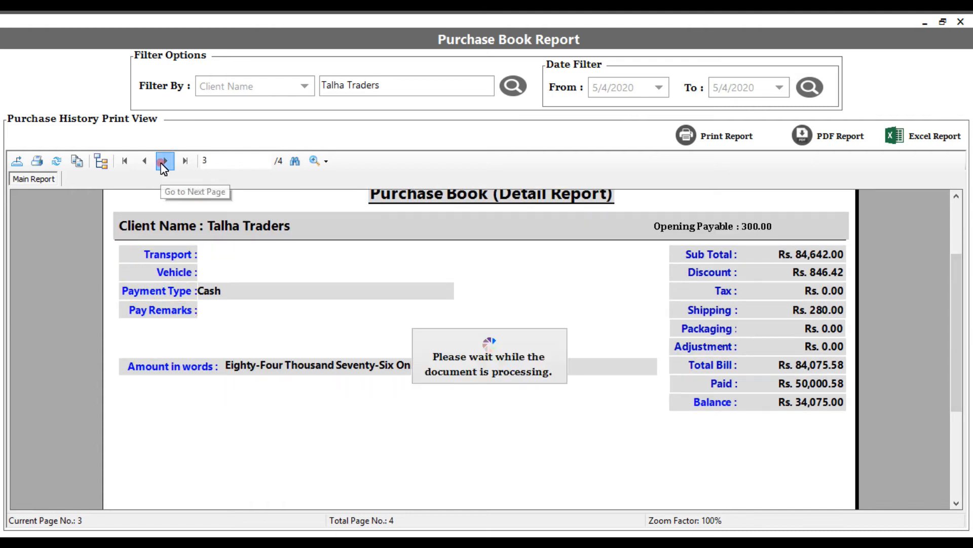
{"action": "left_click_drag", "start_coordinate": [958, 255], "coordinate": [957, 275]}
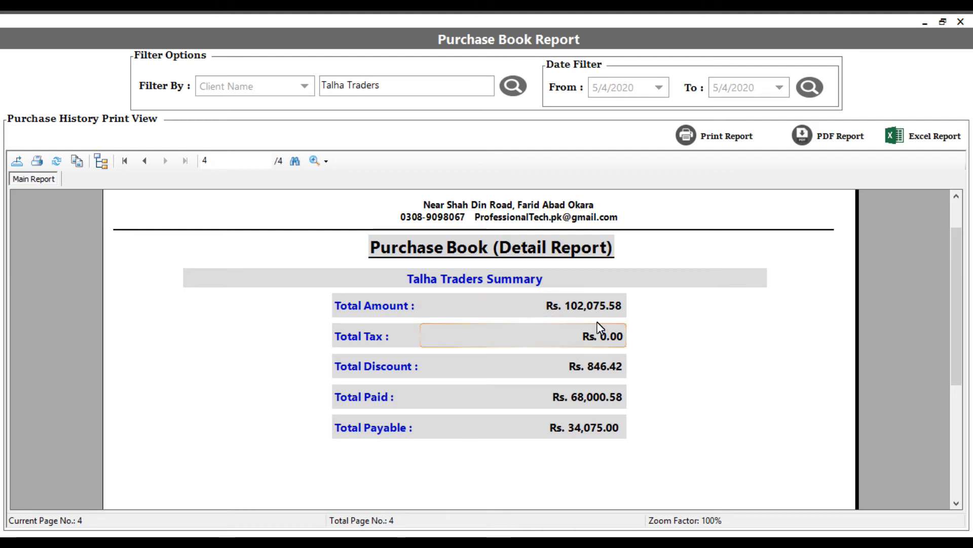
{"action": "left_click", "coordinate": [589, 372]}
{"action": "left_click", "coordinate": [592, 408]}
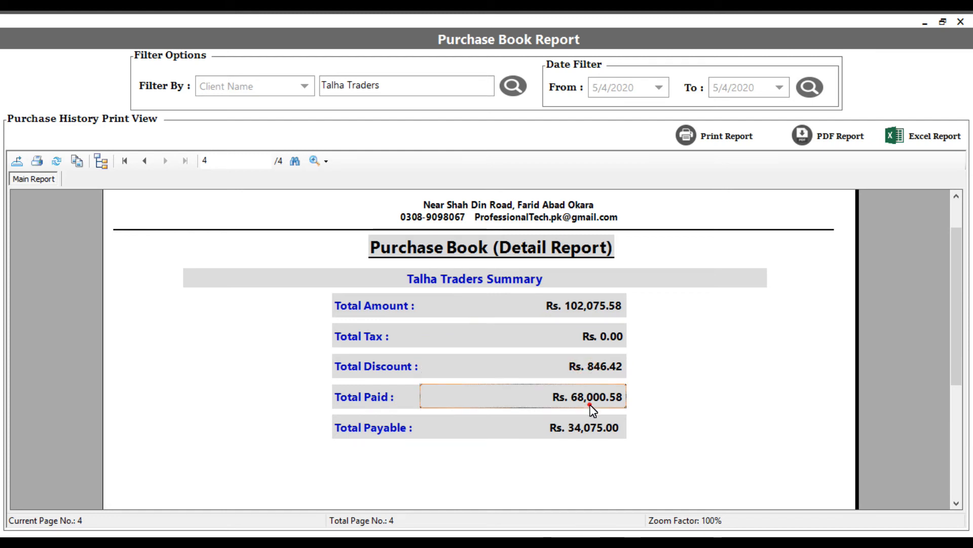
{"action": "left_click", "coordinate": [601, 431]}
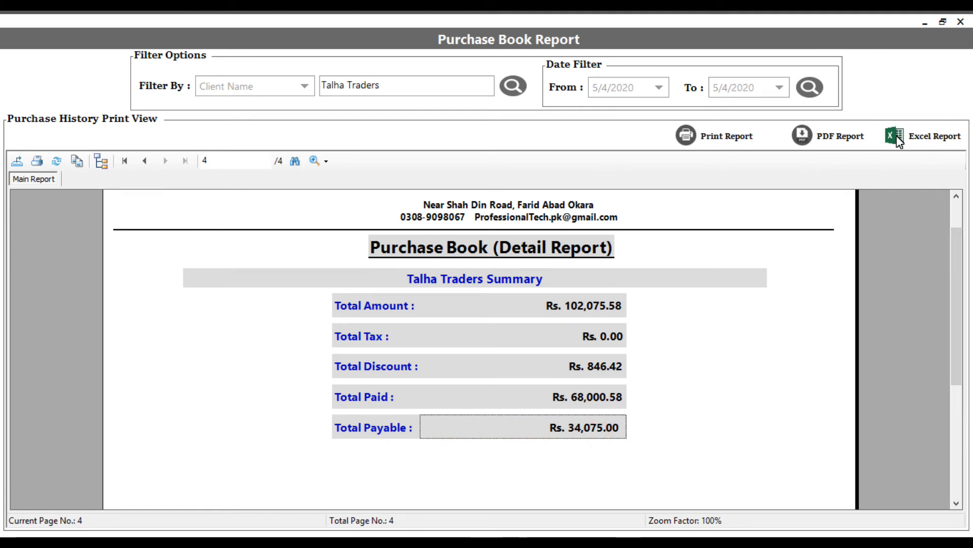
- Run the purchase report for the date range 5/4/2020 to 5/4/2020 and close the report
{"action": "left_click", "coordinate": [659, 87]}
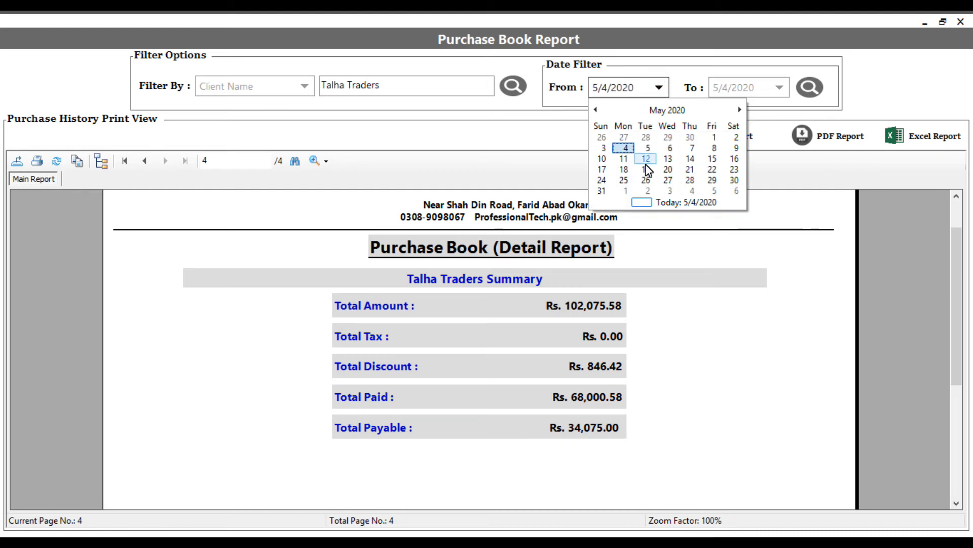
{"action": "left_click", "coordinate": [628, 148]}
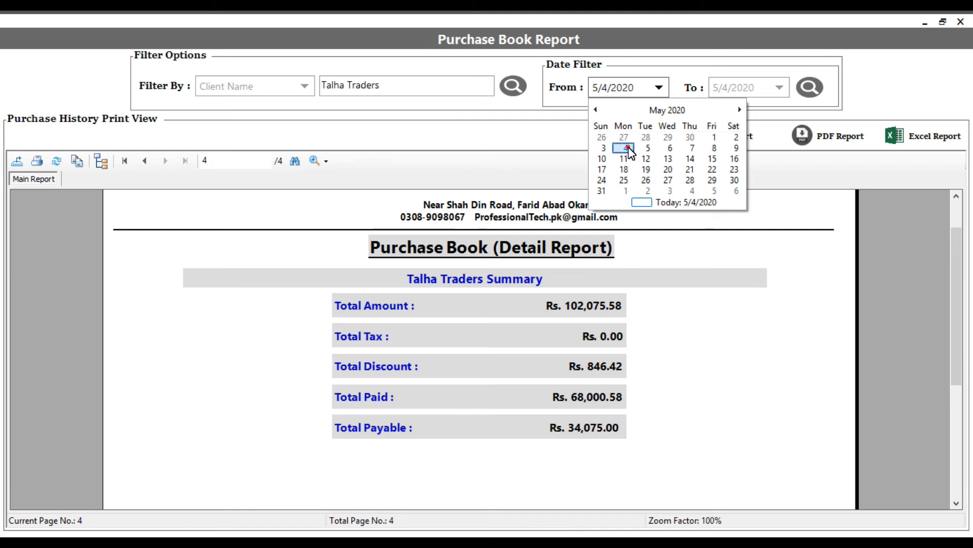
{"action": "left_click", "coordinate": [809, 87]}
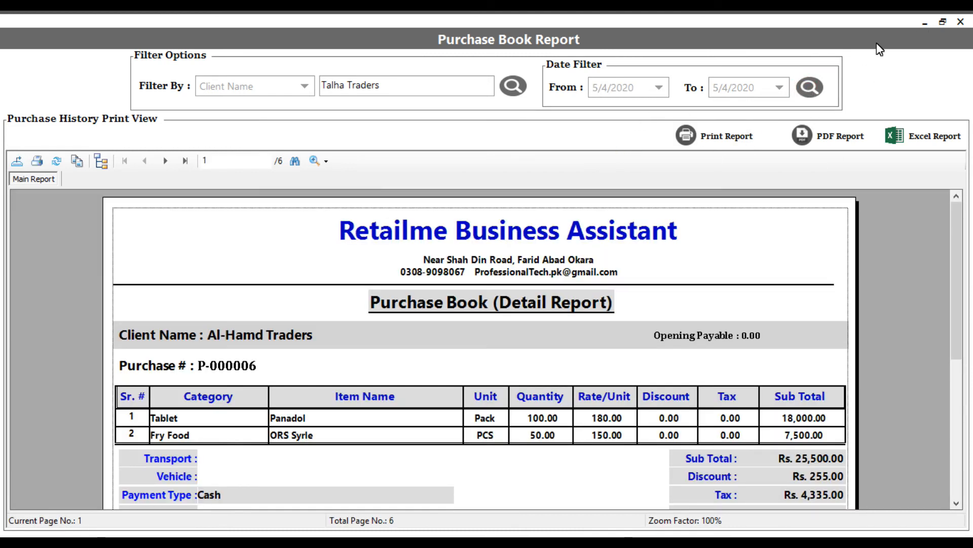
{"action": "left_click", "coordinate": [960, 23]}
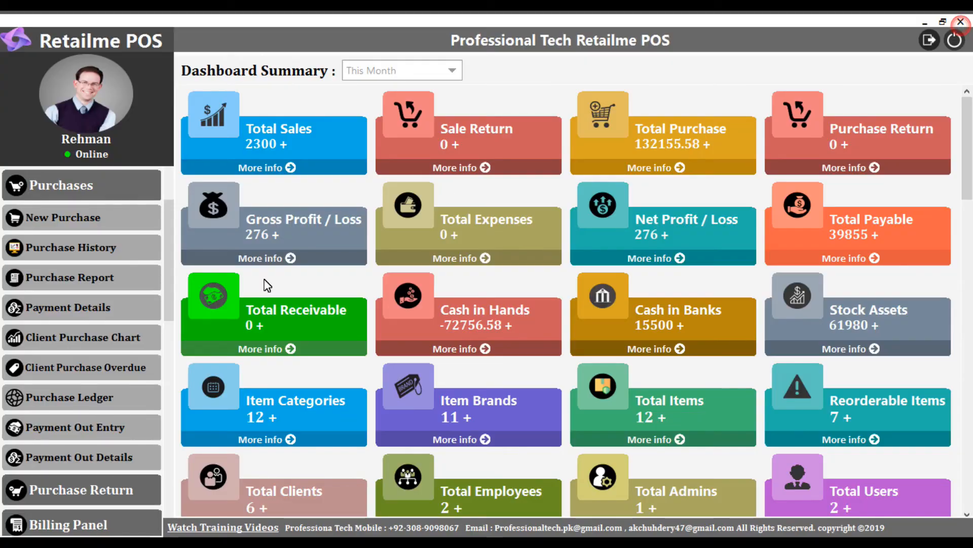
- Open the purchase Payment Details and filter the payment records for Talha Traders
{"action": "left_click", "coordinate": [106, 303]}
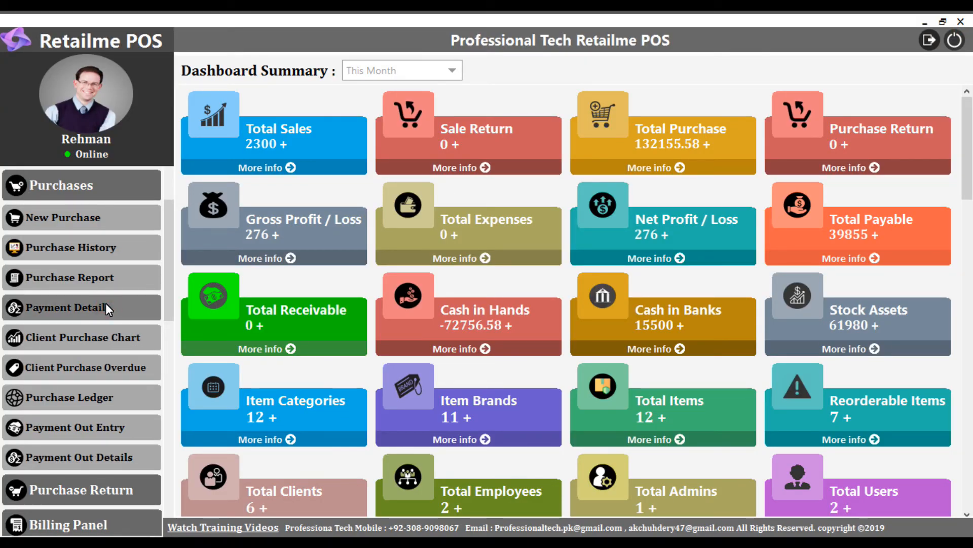
{"action": "left_click_drag", "start_coordinate": [783, 254], "coordinate": [790, 361]}
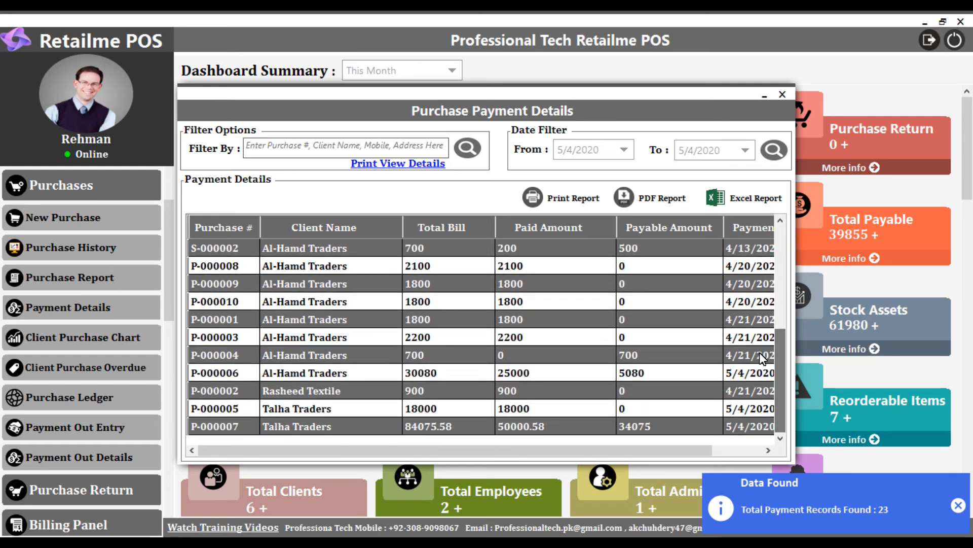
{"action": "left_click", "coordinate": [352, 145]}
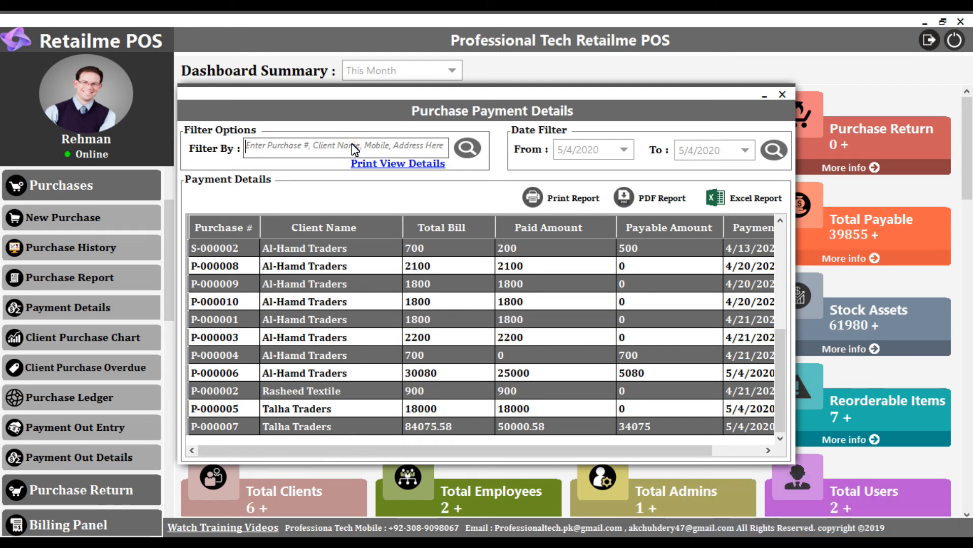
{"action": "type", "text": "Talha Traders"}
{"action": "key", "text": "Down"}
{"action": "key", "text": "Return"}
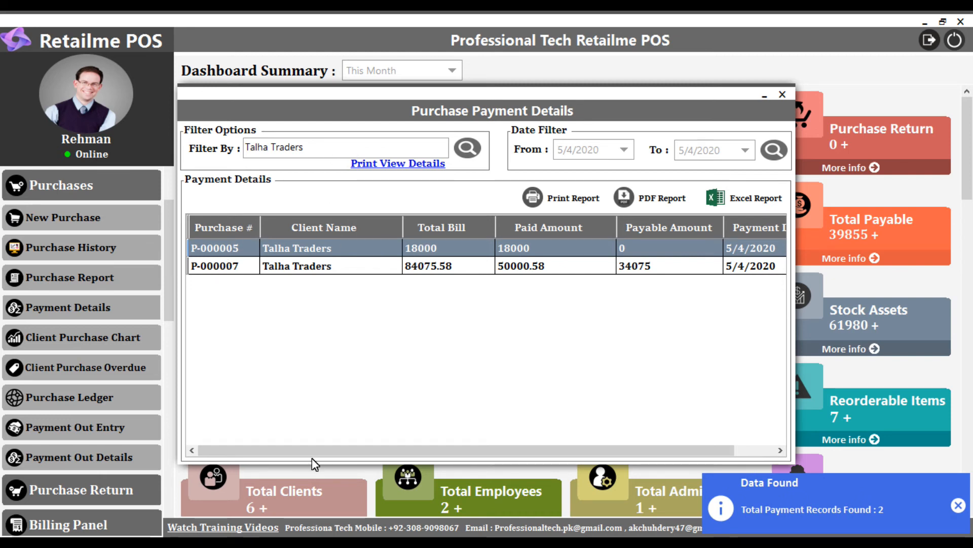
- Review the total, paid and payable amounts and payment dates of the Talha Traders records, selecting the second record
{"action": "left_click_drag", "start_coordinate": [386, 450], "coordinate": [399, 451]}
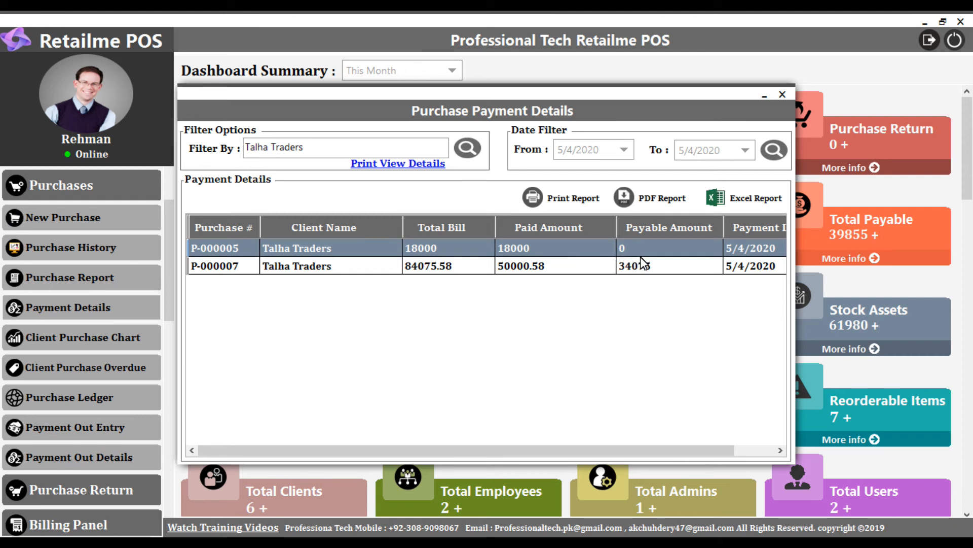
{"action": "left_click", "coordinate": [450, 266]}
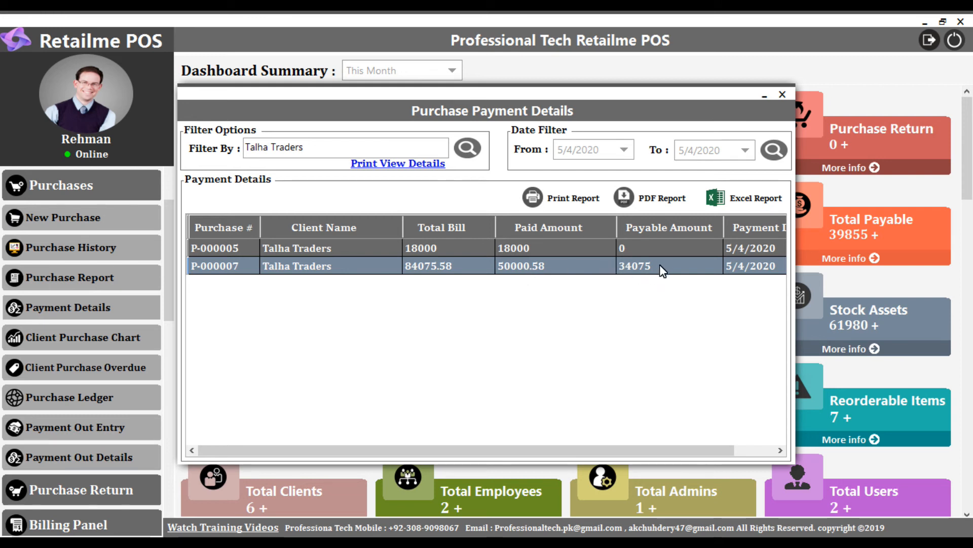
{"action": "left_click_drag", "start_coordinate": [589, 454], "coordinate": [649, 454]}
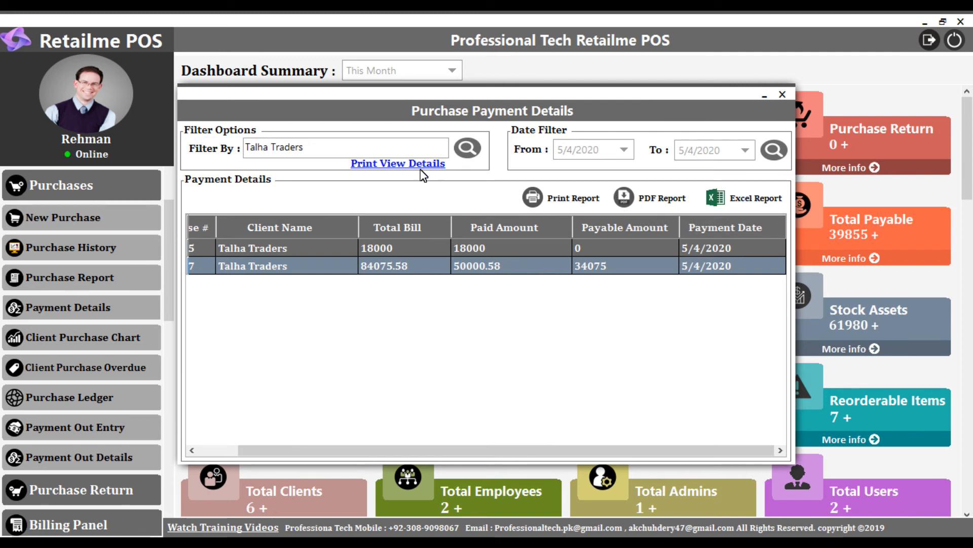
- Open the print view of the purchase payment details at full window size and examine the Al-Hamd Traders client summary
{"action": "left_click", "coordinate": [396, 165]}
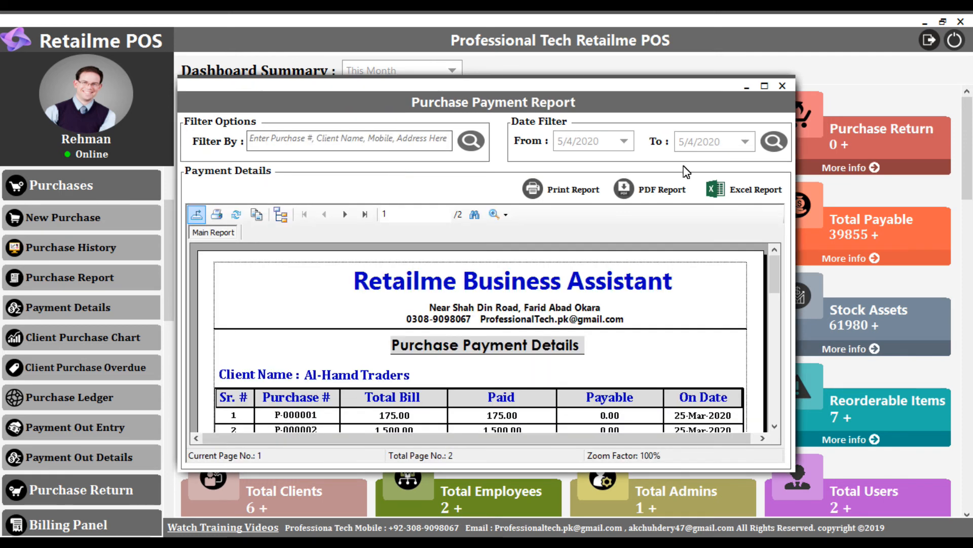
{"action": "left_click", "coordinate": [764, 86]}
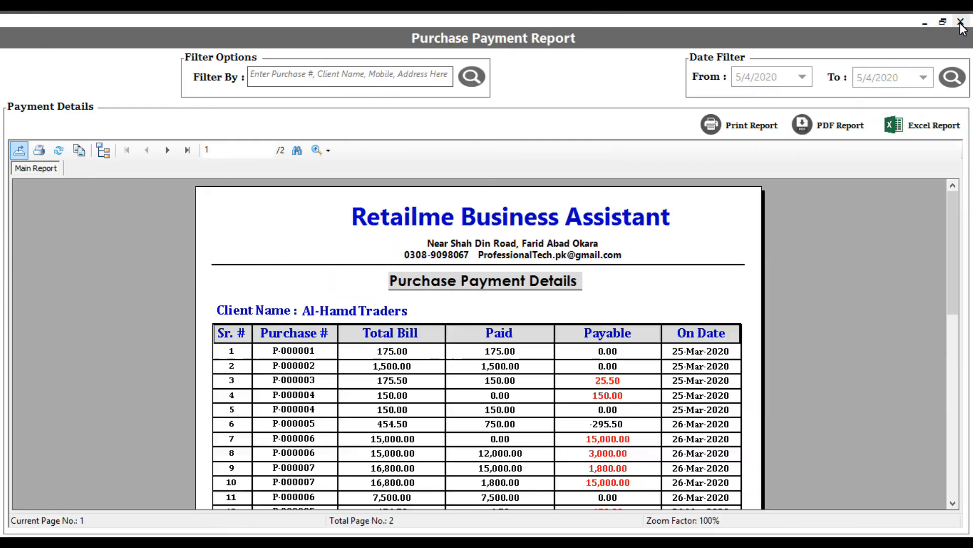
{"action": "left_click_drag", "start_coordinate": [952, 219], "coordinate": [957, 279]}
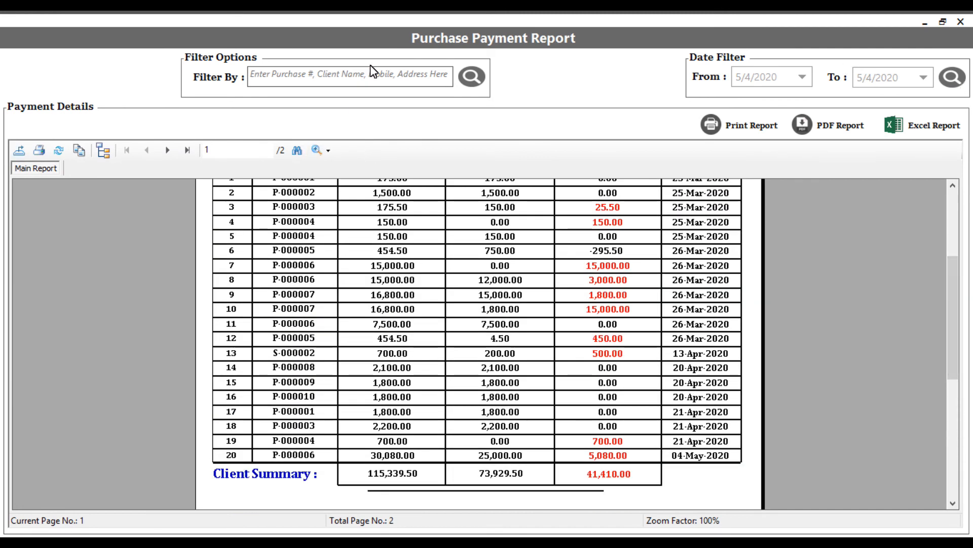
- Filter the Purchase Payment Report for Talha Traders, review its summaries, and close the report and the payment details
{"action": "left_click", "coordinate": [341, 81]}
{"action": "type", "text": "talha Traders"}
{"action": "left_click", "coordinate": [348, 89]}
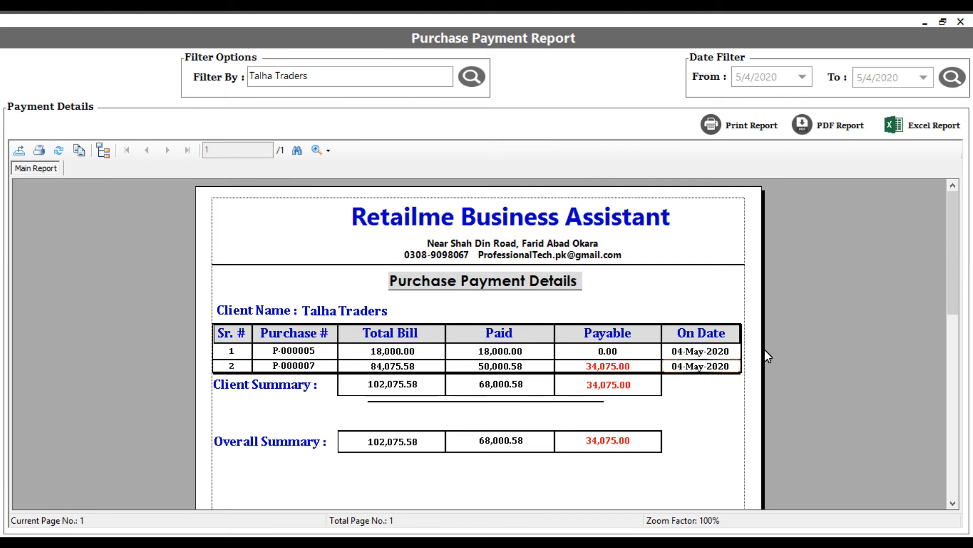
{"action": "mouse_move", "coordinate": [956, 211]}
{"action": "left_mouse_down"}
{"action": "mouse_move", "coordinate": [956, 240]}
{"action": "mouse_move", "coordinate": [956, 229]}
{"action": "left_mouse_up"}
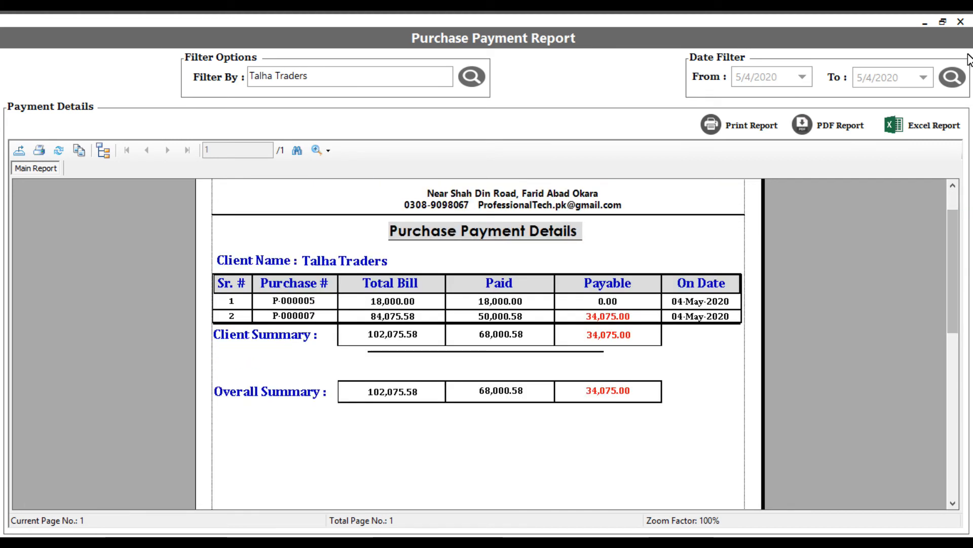
{"action": "left_click", "coordinate": [961, 22]}
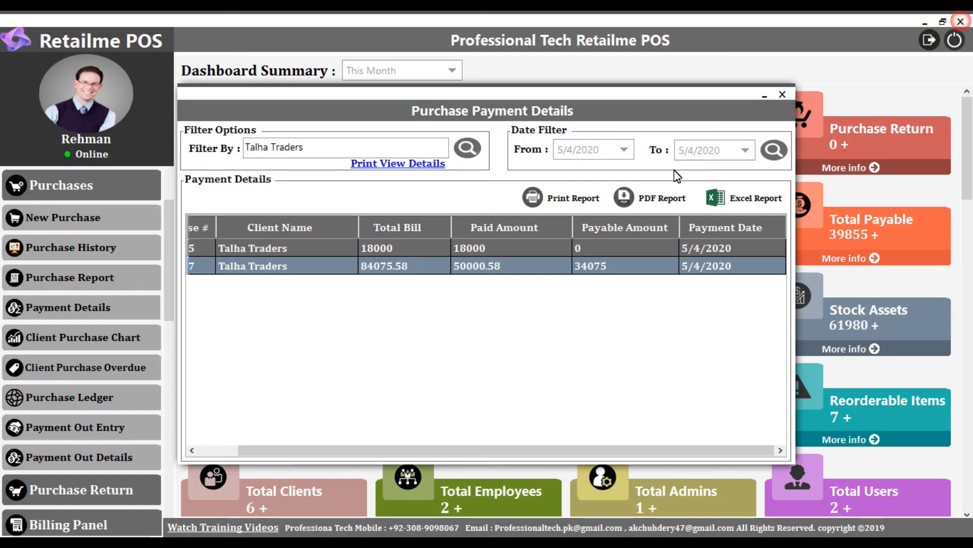
{"action": "left_click", "coordinate": [782, 94]}
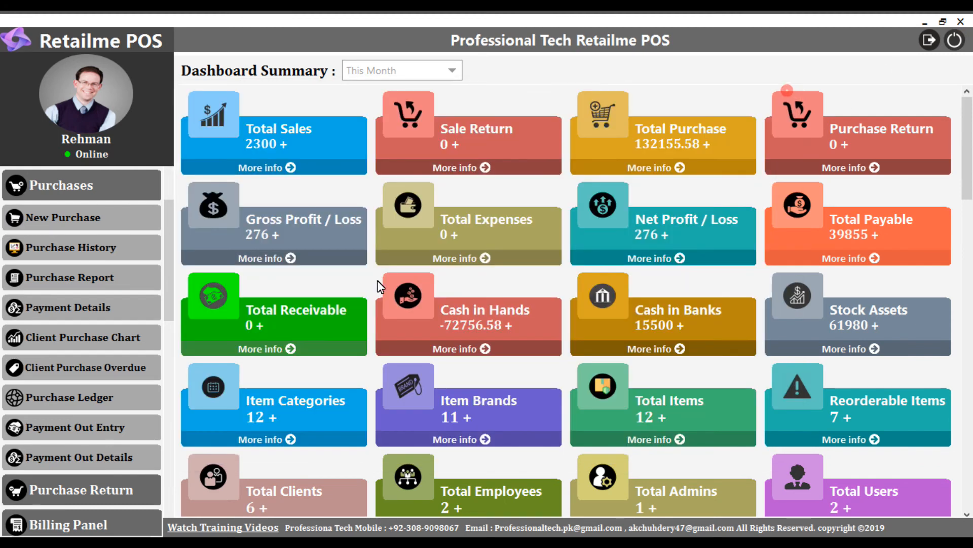
- Open the Client Purchase Chart and examine each client's share in the chart and purchases summary
{"action": "left_click", "coordinate": [91, 342]}
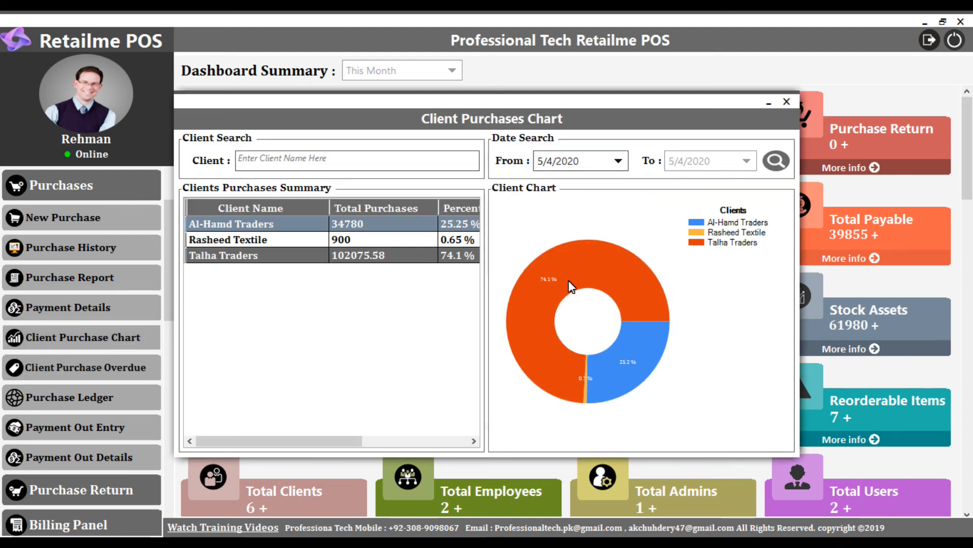
{"action": "mouse_move", "coordinate": [549, 277]}
{"action": "mouse_move", "coordinate": [628, 366]}
{"action": "mouse_move", "coordinate": [587, 379]}
{"action": "left_click_drag", "start_coordinate": [348, 441], "coordinate": [318, 426]}
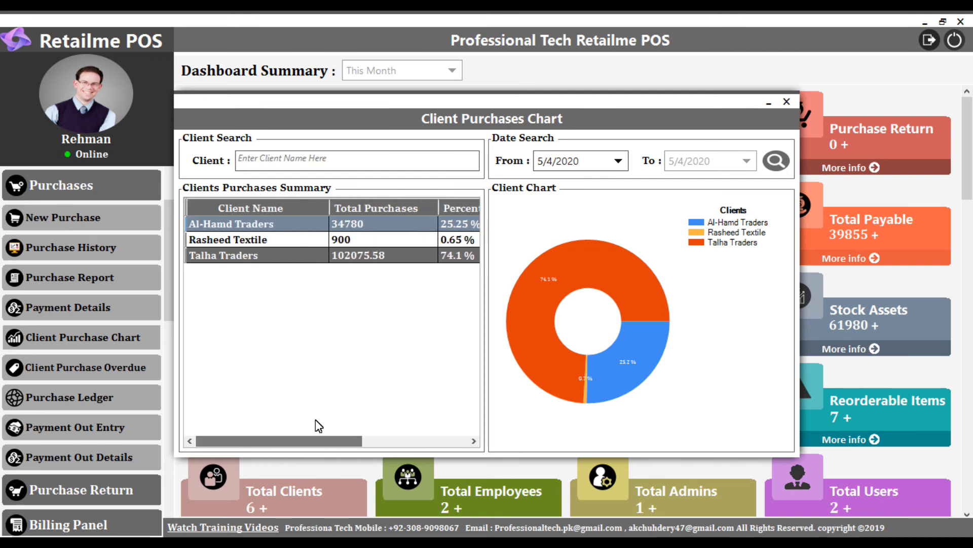
- Run the client purchases chart for the date range 5/4/2020 to 5/4/2020 and close it
{"action": "left_click", "coordinate": [778, 161]}
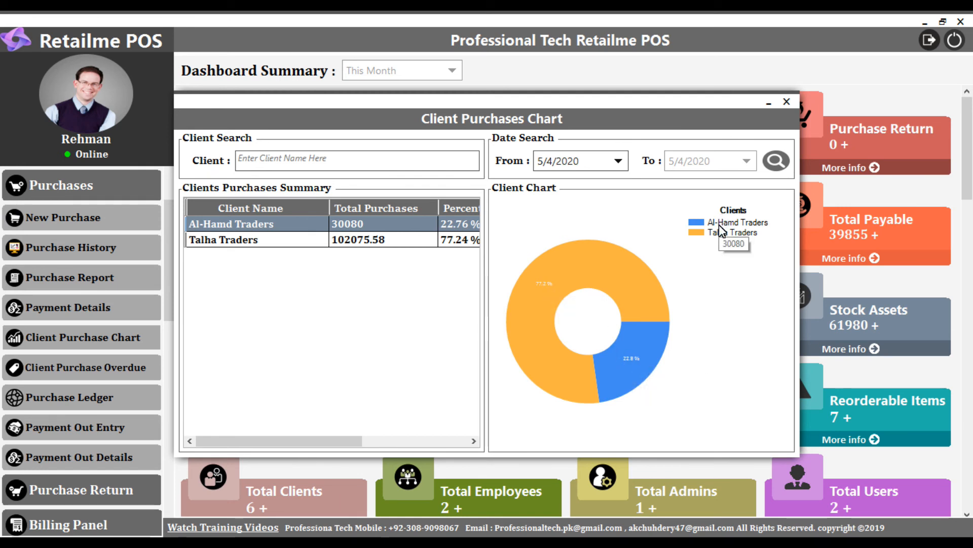
{"action": "mouse_move", "coordinate": [711, 238]}
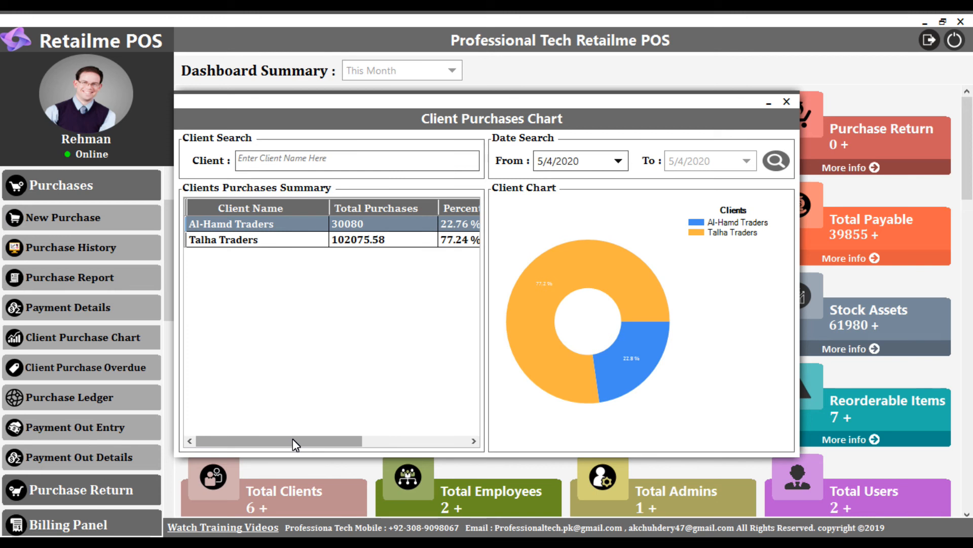
{"action": "left_click", "coordinate": [786, 102]}
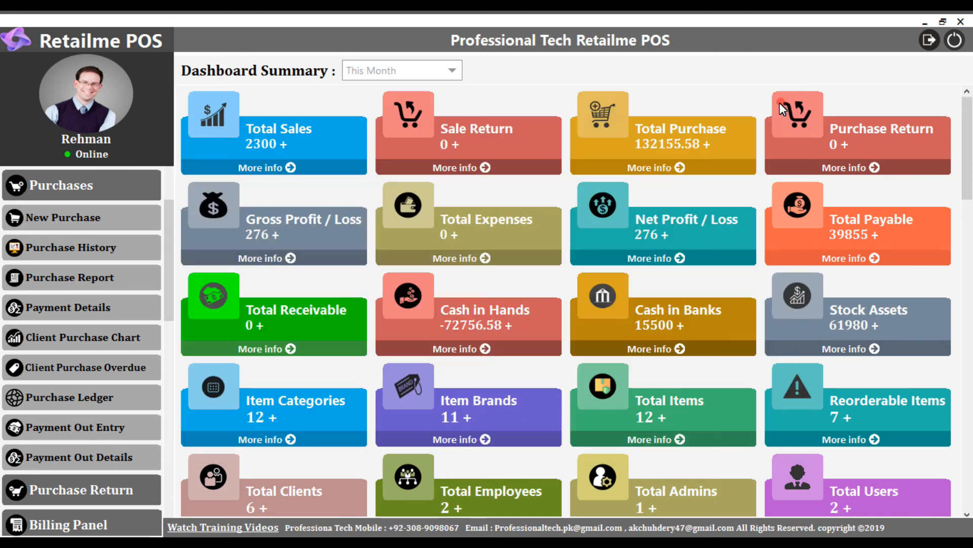
- Open the Client Purchase Overdue list, examine all its columns and the client filter, and close it
{"action": "left_click", "coordinate": [110, 369]}
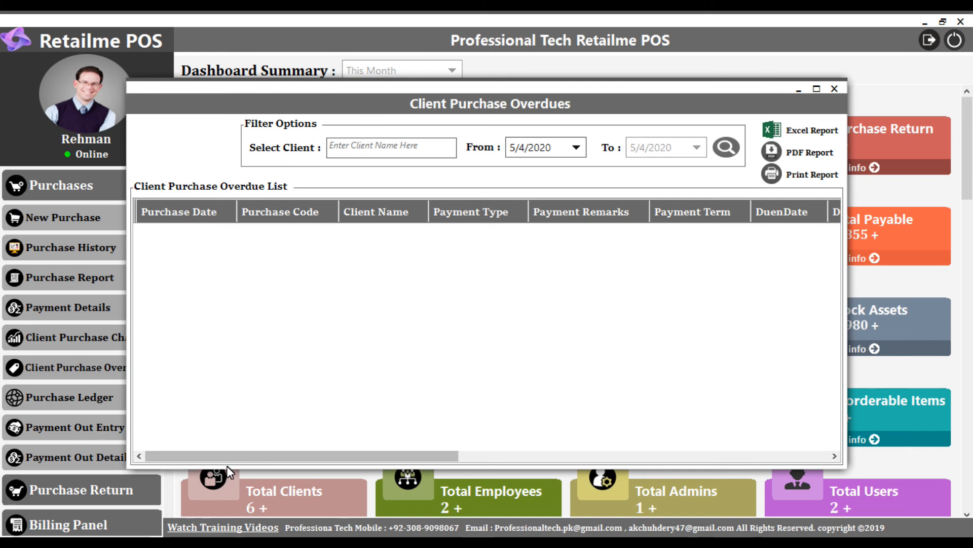
{"action": "left_click_drag", "start_coordinate": [229, 462], "coordinate": [735, 406]}
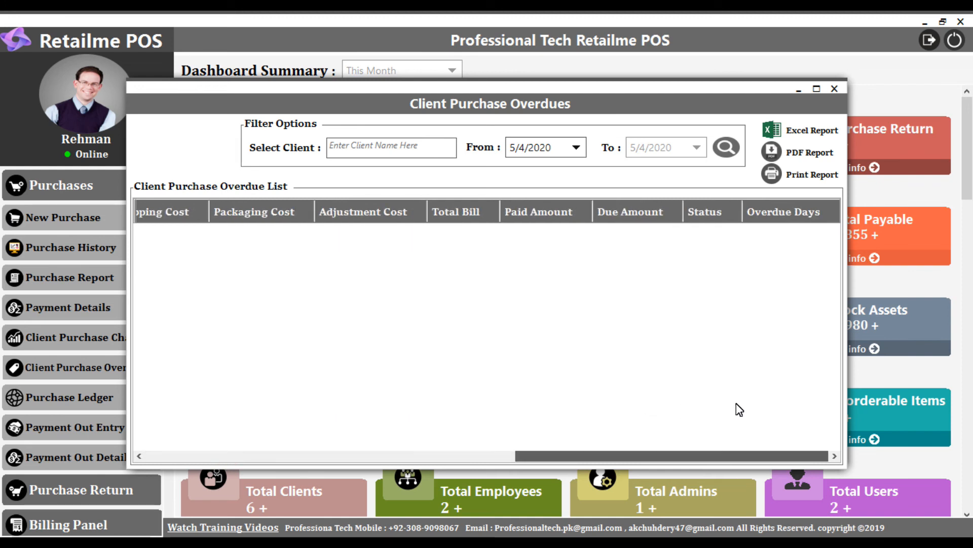
{"action": "left_click", "coordinate": [423, 151]}
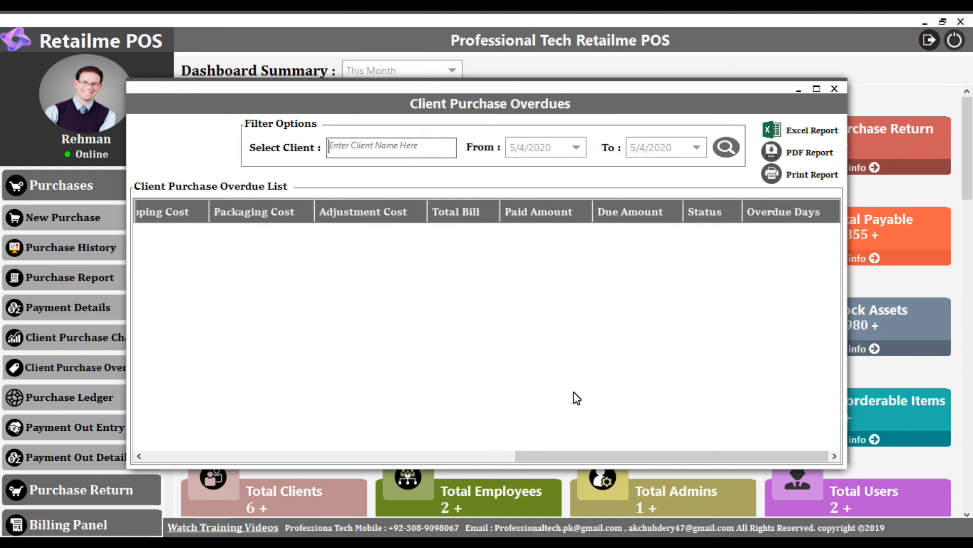
{"action": "left_click_drag", "start_coordinate": [613, 451], "coordinate": [285, 478]}
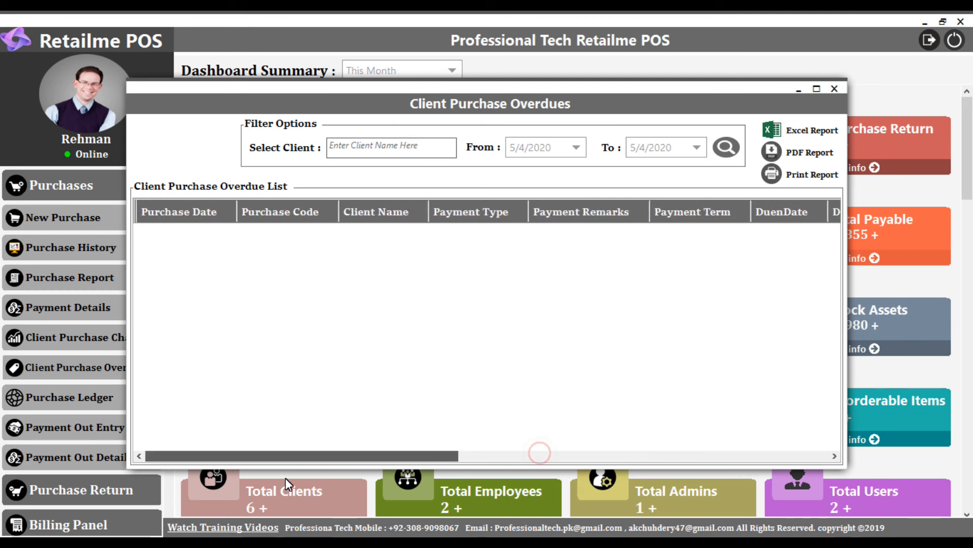
{"action": "left_click", "coordinate": [834, 89]}
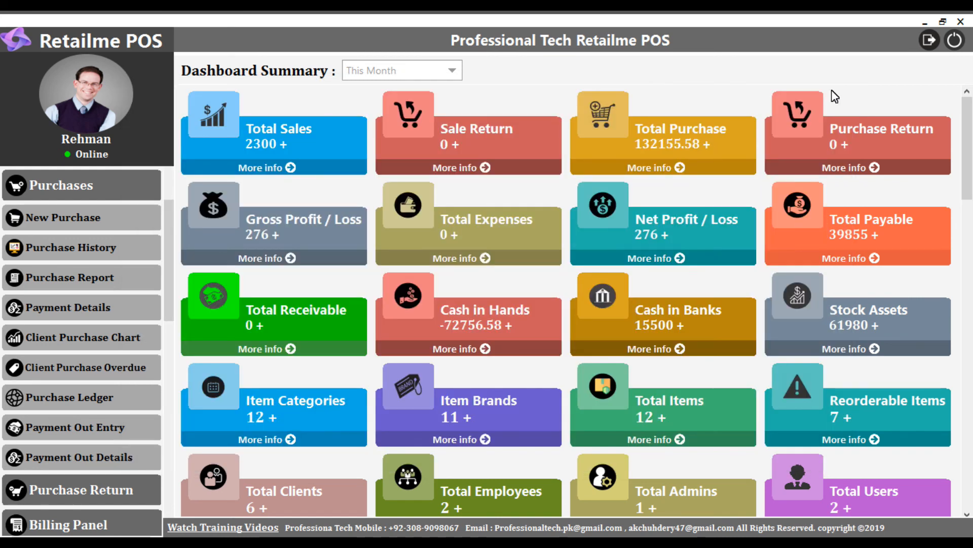
- Open the Purchase Ledger at full window size and review the Al-Hamd Traders invoices up to page 2
{"action": "left_click_drag", "start_coordinate": [170, 250], "coordinate": [171, 290]}
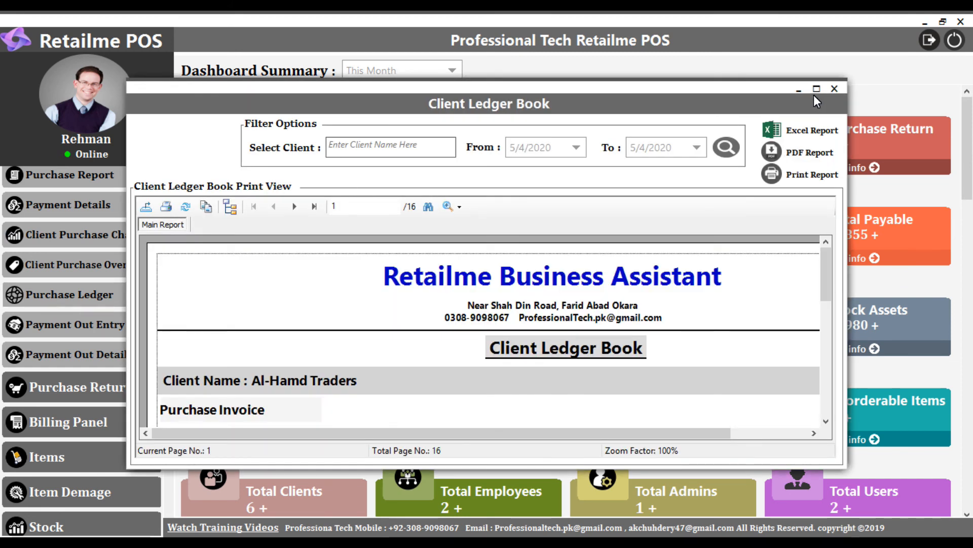
{"action": "left_click", "coordinate": [816, 90]}
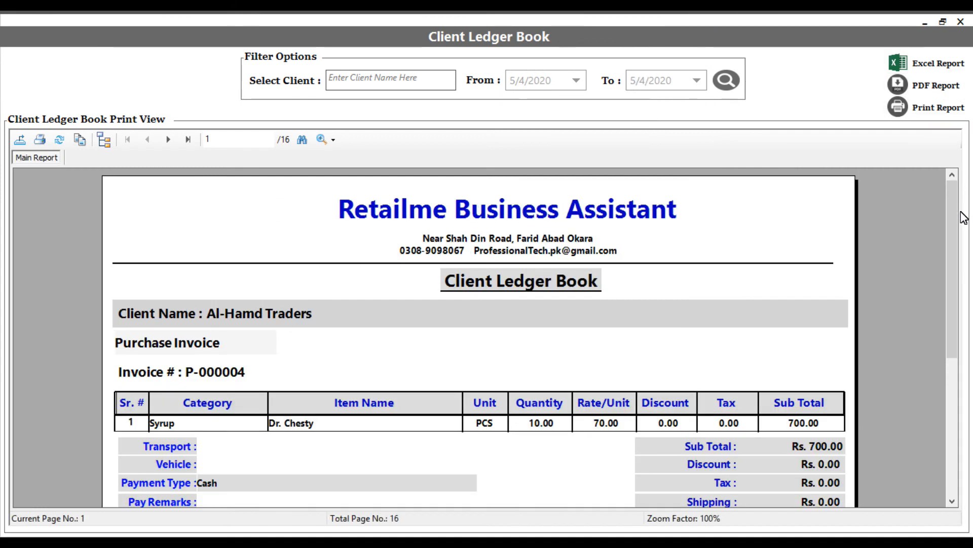
{"action": "mouse_move", "coordinate": [948, 193]}
{"action": "left_mouse_down"}
{"action": "mouse_move", "coordinate": [954, 292]}
{"action": "mouse_move", "coordinate": [956, 274]}
{"action": "left_mouse_up"}
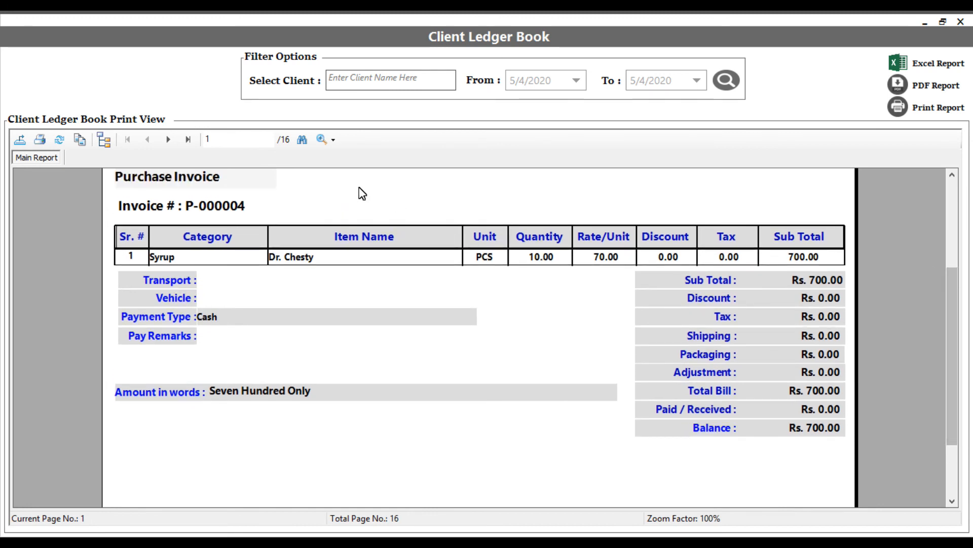
{"action": "left_click", "coordinate": [169, 140]}
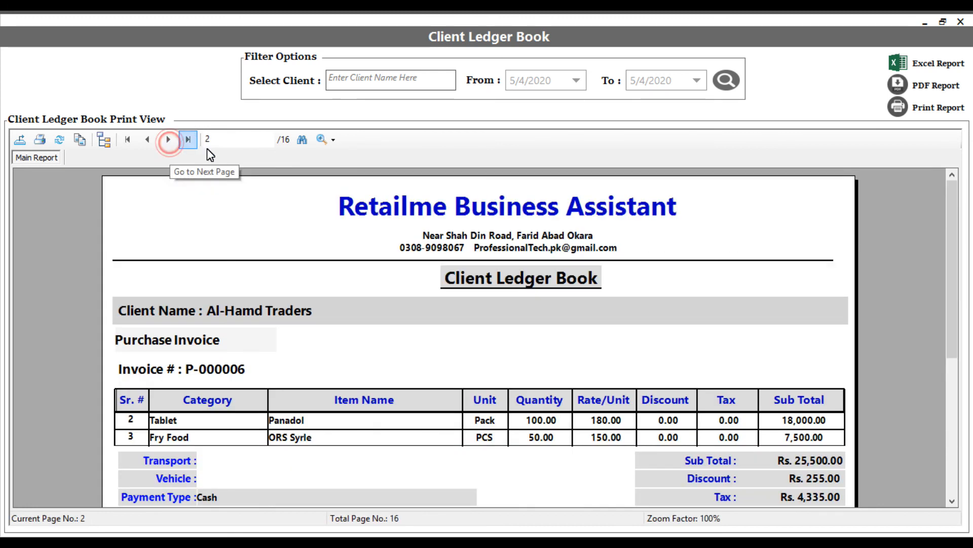
- Open the separate Al-Hamd Traders ledger view and review the sale summary on its last page
{"action": "left_click", "coordinate": [253, 310]}
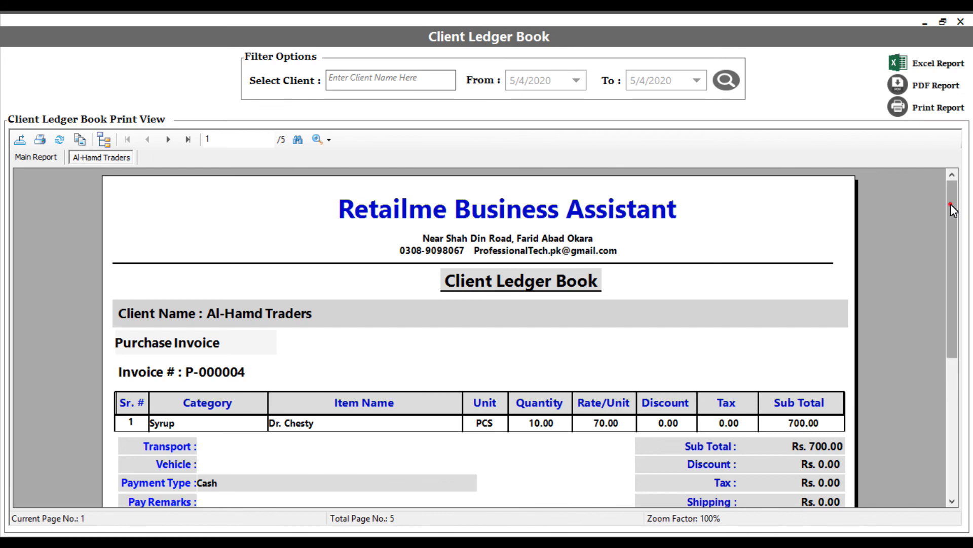
{"action": "scroll", "coordinate": [952, 208], "scroll_direction": "down", "scroll_amount": 2}
{"action": "left_click", "coordinate": [188, 139]}
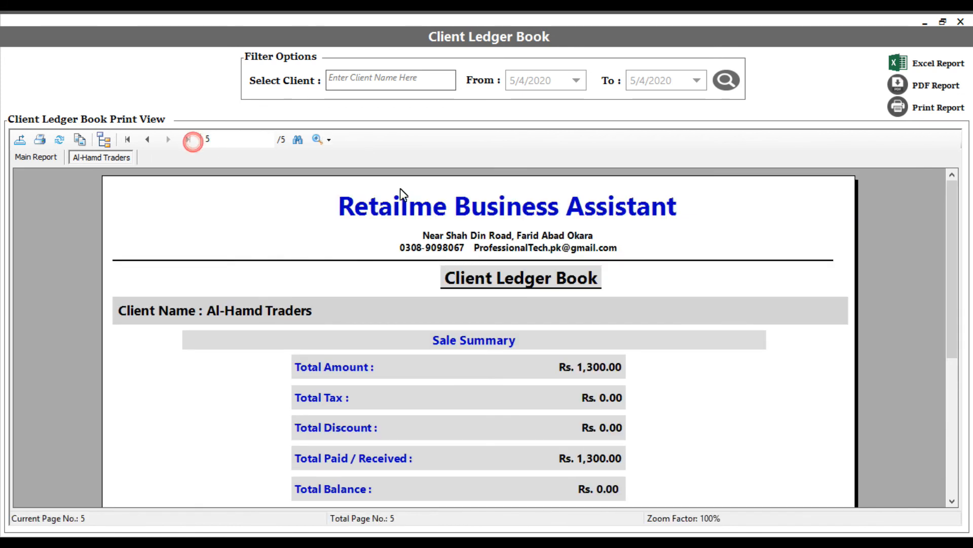
{"action": "left_click_drag", "start_coordinate": [954, 215], "coordinate": [953, 234]}
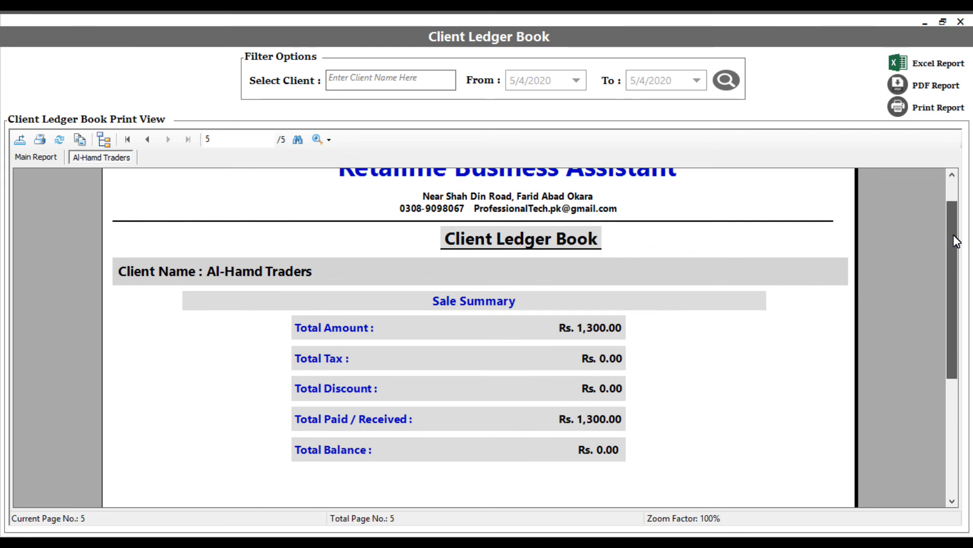
{"action": "left_click_drag", "start_coordinate": [955, 240], "coordinate": [950, 283]}
{"action": "left_click", "coordinate": [582, 365]}
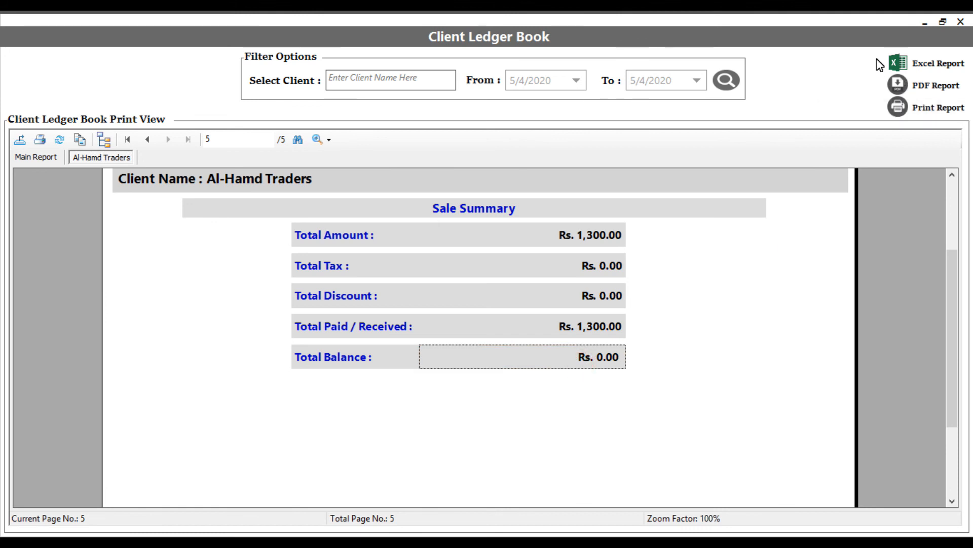
- Filter the Client Ledger Book for Talha Traders, review the first invoice, and run it for 5/4/2020 to 5/4/2020
{"action": "left_click", "coordinate": [409, 87]}
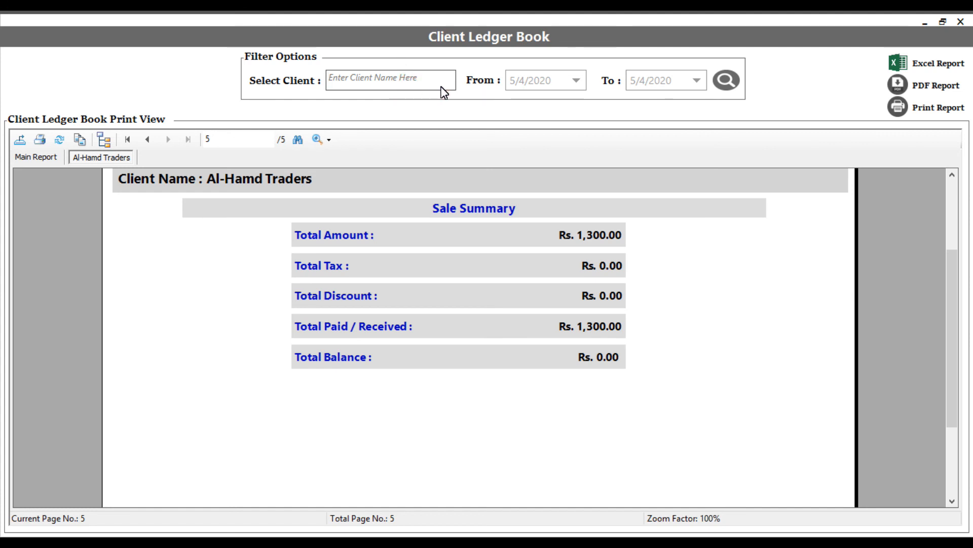
{"action": "type", "text": "talha Traders"}
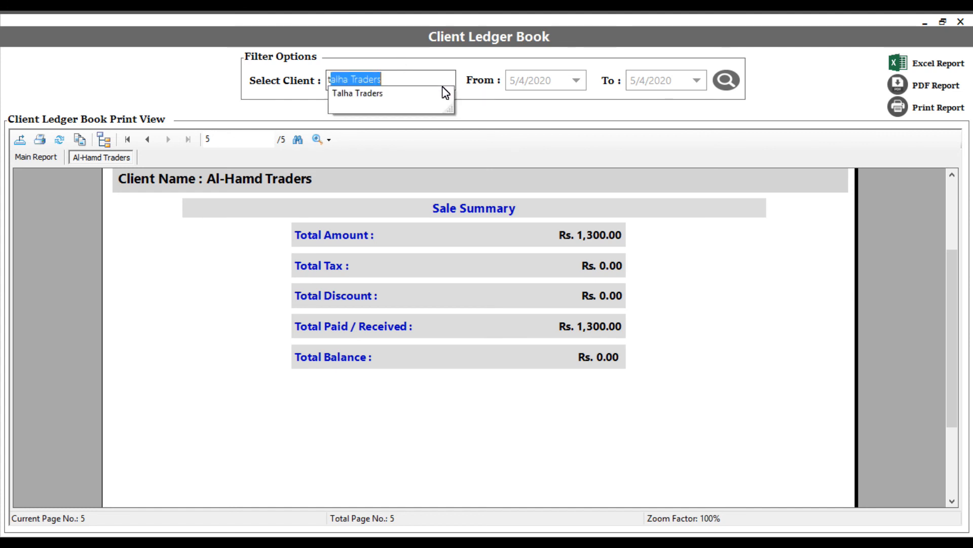
{"action": "left_click", "coordinate": [445, 93]}
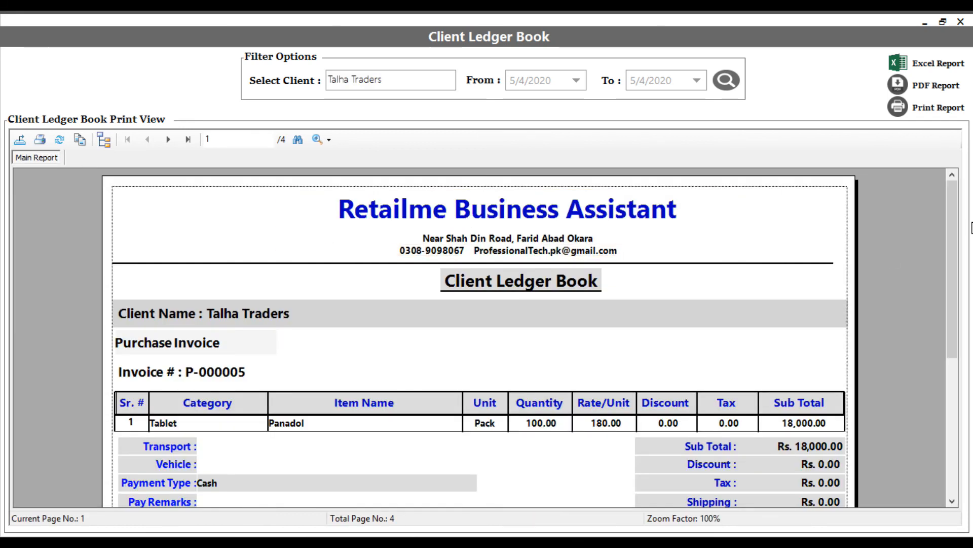
{"action": "left_click_drag", "start_coordinate": [954, 212], "coordinate": [960, 242]}
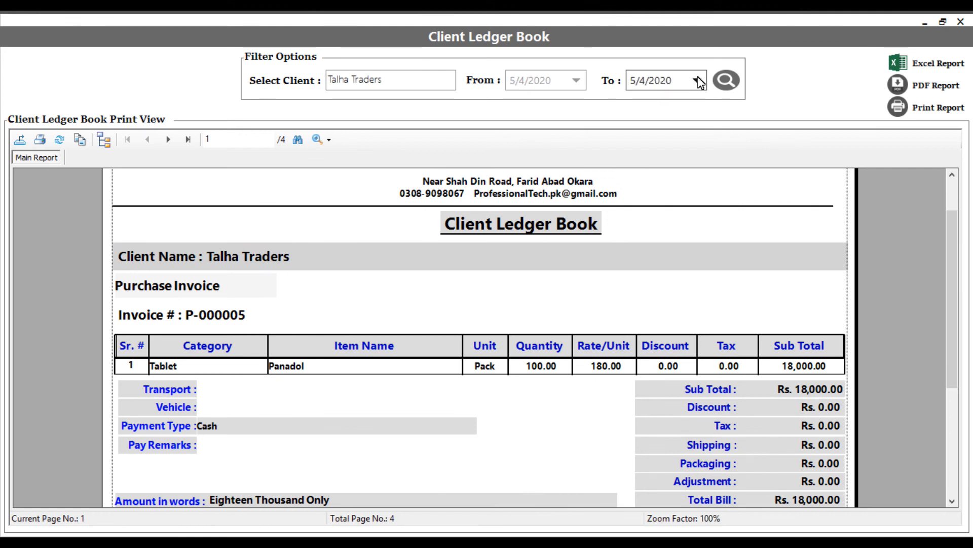
{"action": "left_click", "coordinate": [725, 81]}
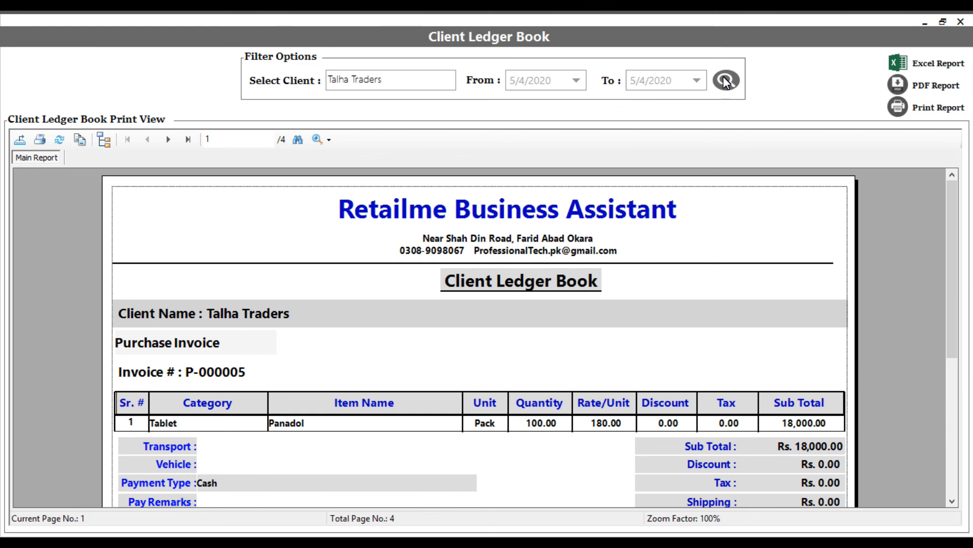
- Close the Client Ledger Book and start a Payment Out Entry of type Pay Opening Payable for the client Talha Traders
{"action": "left_click", "coordinate": [960, 21]}
{"action": "left_click", "coordinate": [56, 331]}
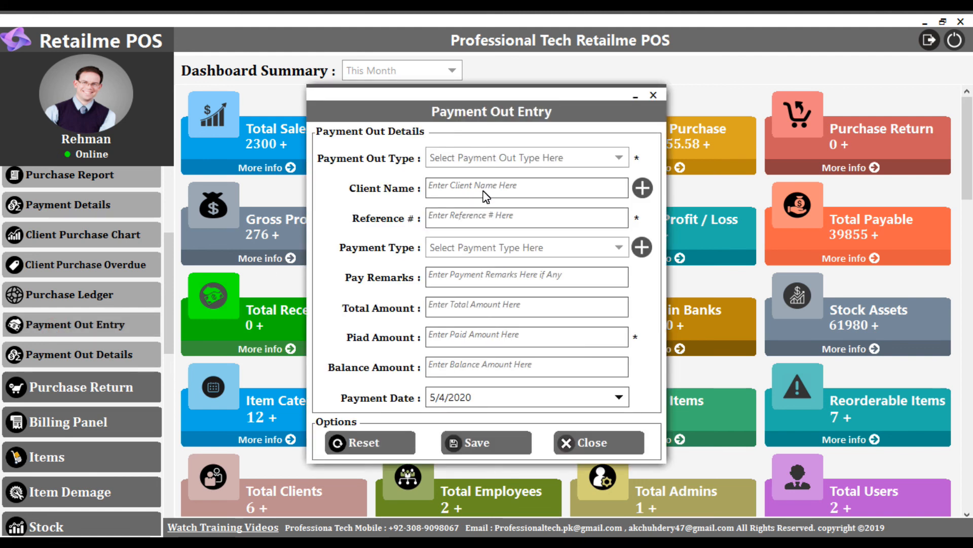
{"action": "left_click", "coordinate": [497, 157]}
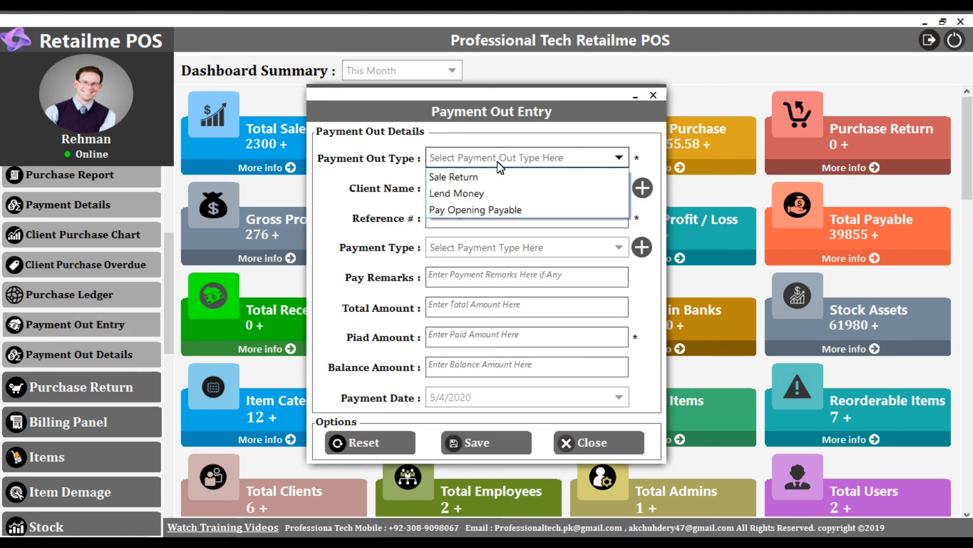
{"action": "left_click", "coordinate": [455, 209]}
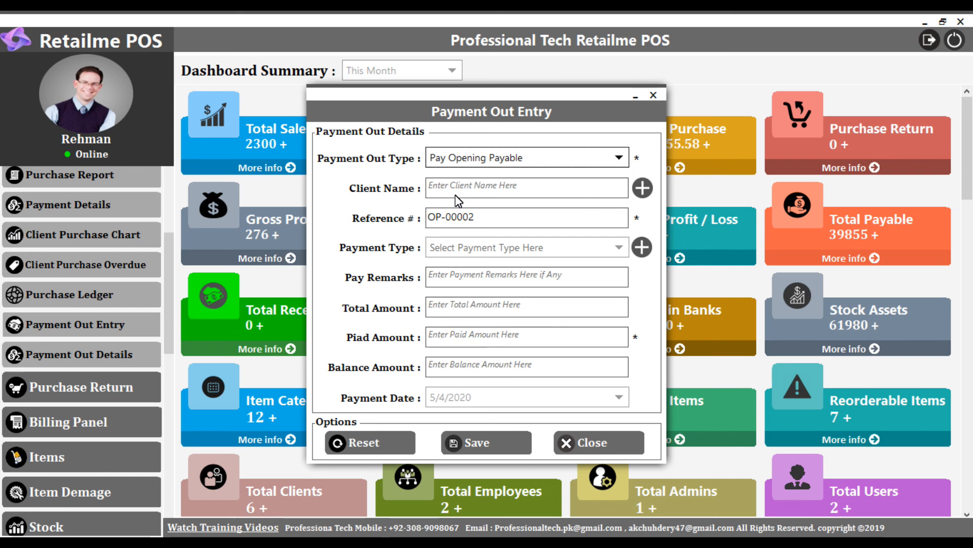
{"action": "left_click", "coordinate": [455, 188]}
{"action": "type", "text": "Talha Traders"}
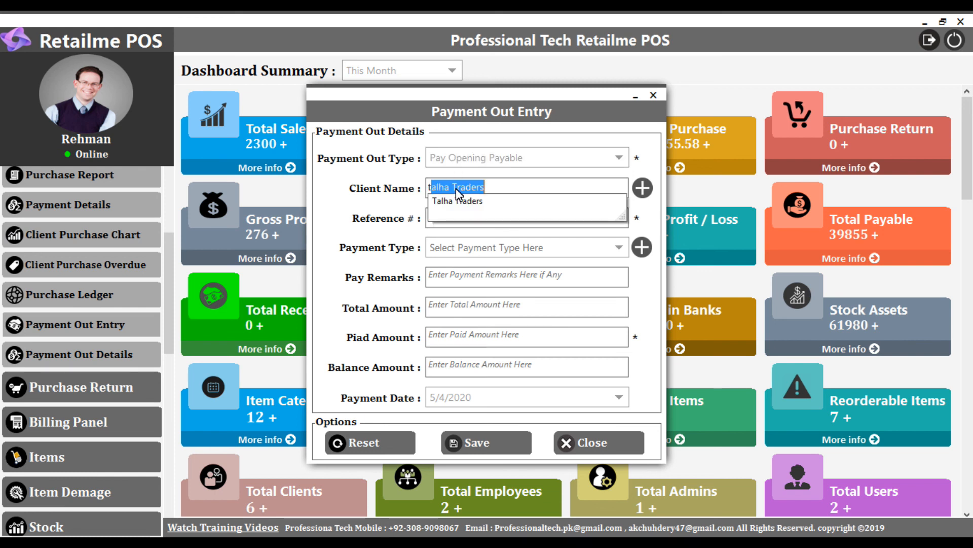
{"action": "key", "text": "Return"}
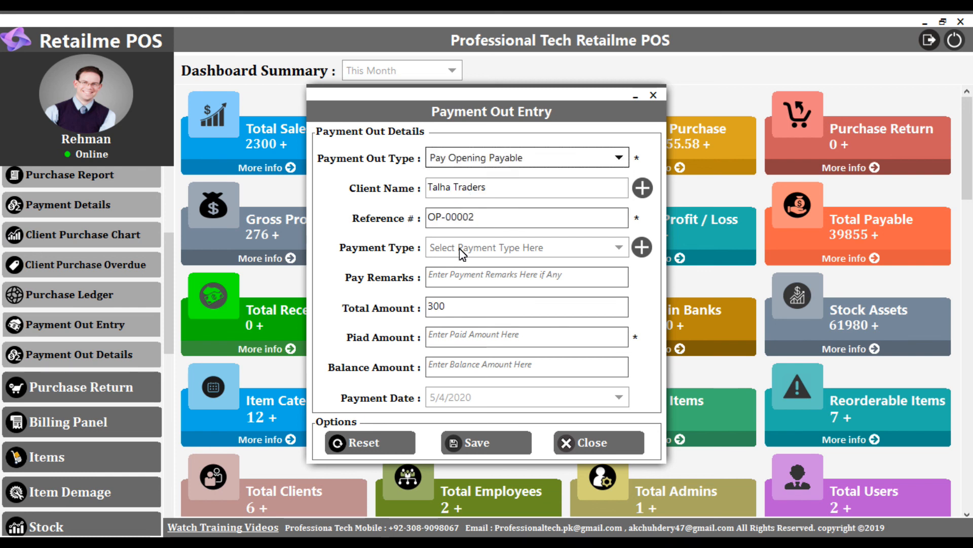
- Set the payment type to Cash and the paid amount to 300, and save the Talha Traders payment
{"action": "left_click", "coordinate": [447, 310]}
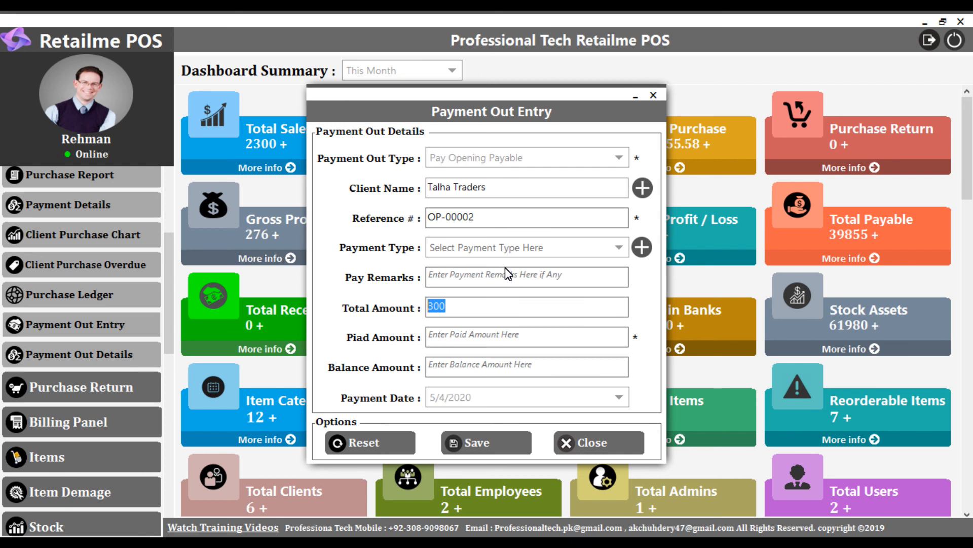
{"action": "left_click", "coordinate": [497, 244]}
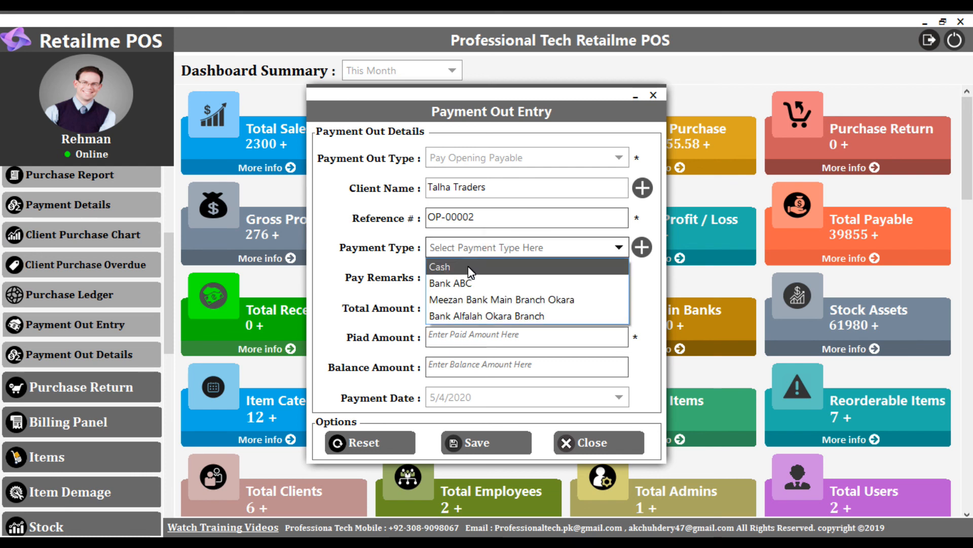
{"action": "left_click", "coordinate": [471, 267]}
{"action": "left_click", "coordinate": [450, 336]}
{"action": "type", "text": "300"}
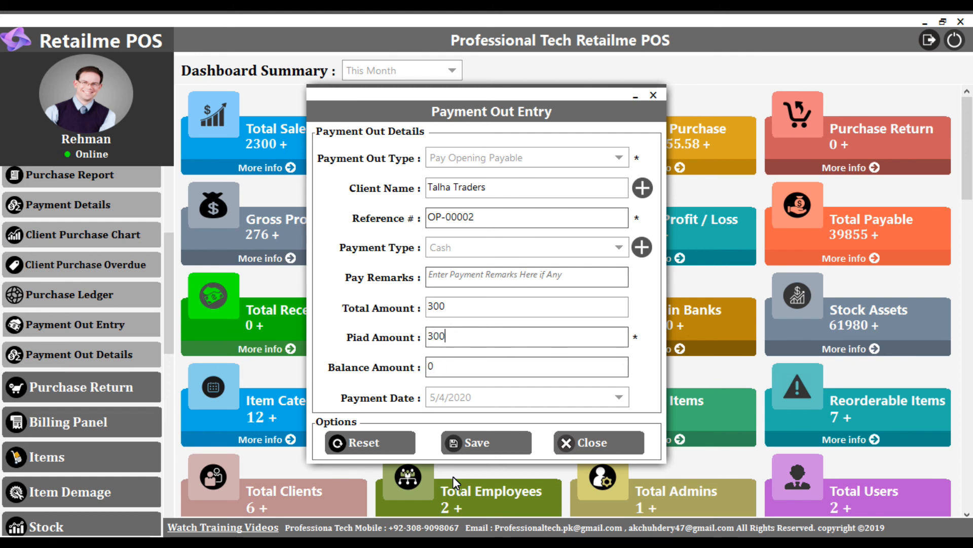
{"action": "left_click", "coordinate": [451, 373]}
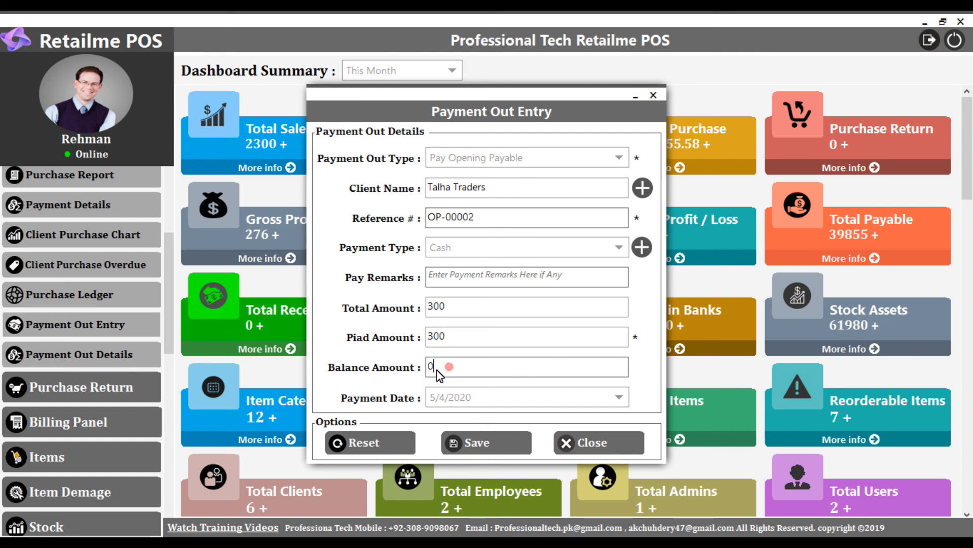
{"action": "left_click", "coordinate": [475, 439]}
{"action": "left_click", "coordinate": [579, 443]}
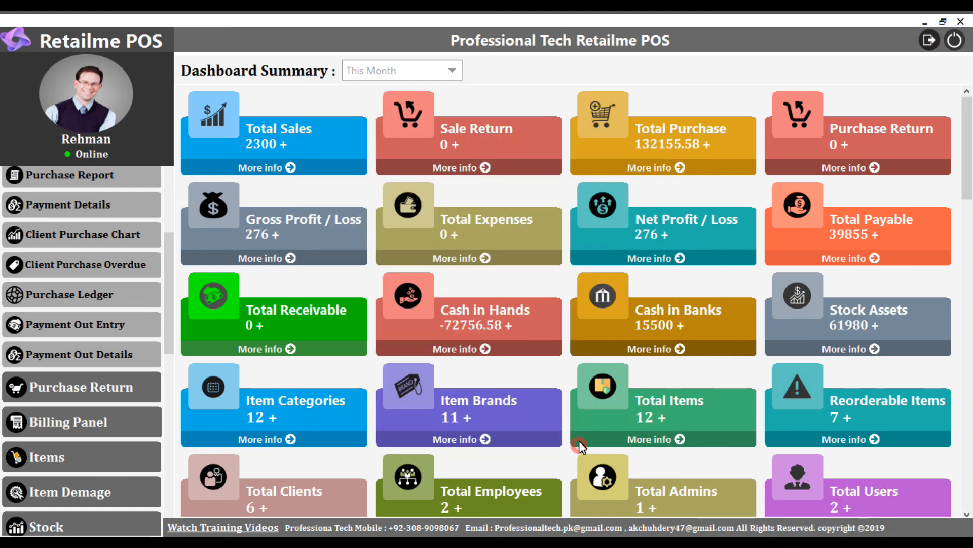
- Check the remaining opening payable of Talha Traders in a new Pay Opening Payable entry and close it without saving
{"action": "left_click", "coordinate": [127, 322]}
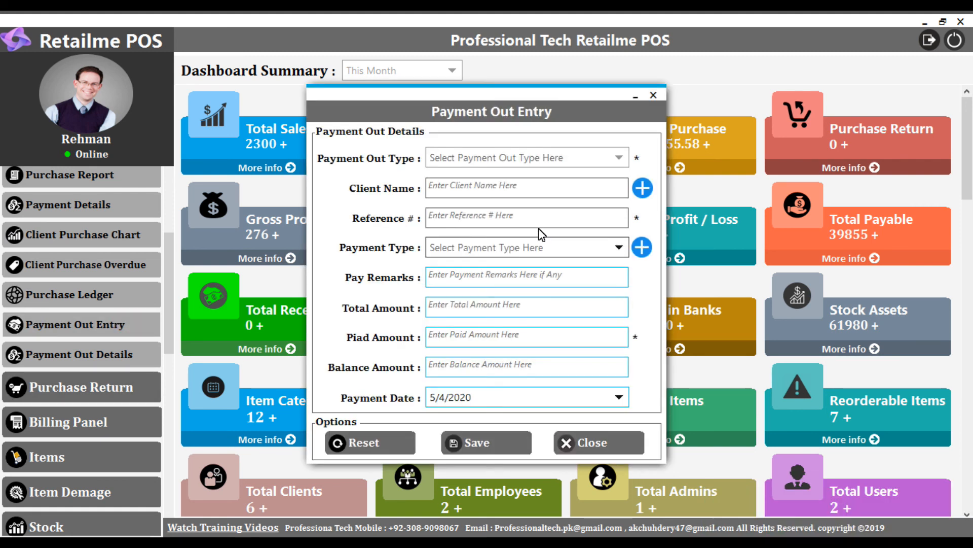
{"action": "left_click", "coordinate": [492, 157]}
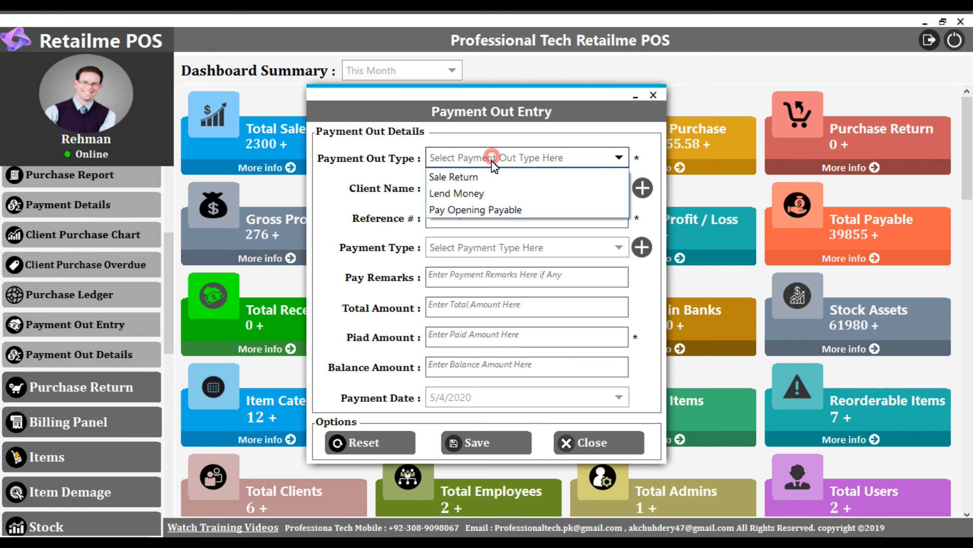
{"action": "left_click", "coordinate": [459, 210]}
{"action": "left_click", "coordinate": [471, 186]}
{"action": "type", "text": "Talha Traders"}
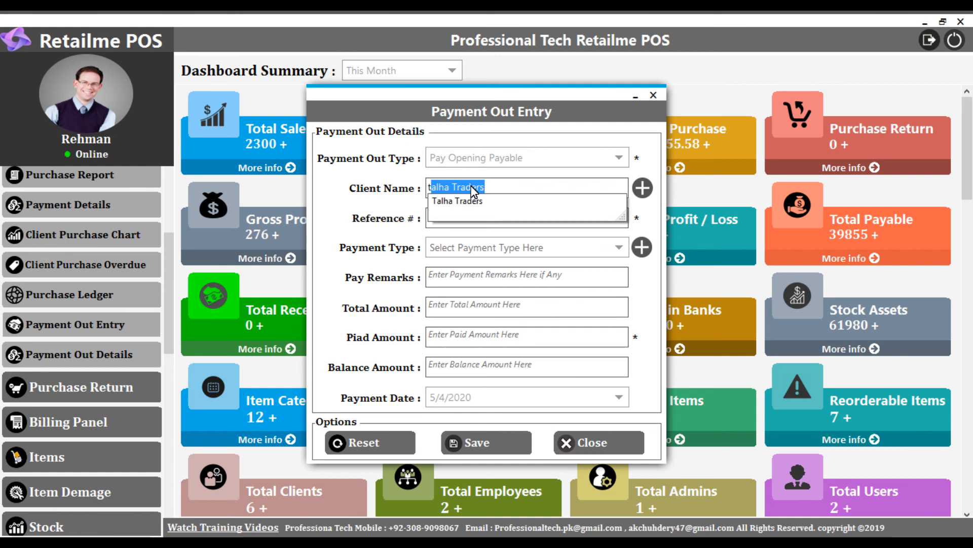
{"action": "key", "text": "Return"}
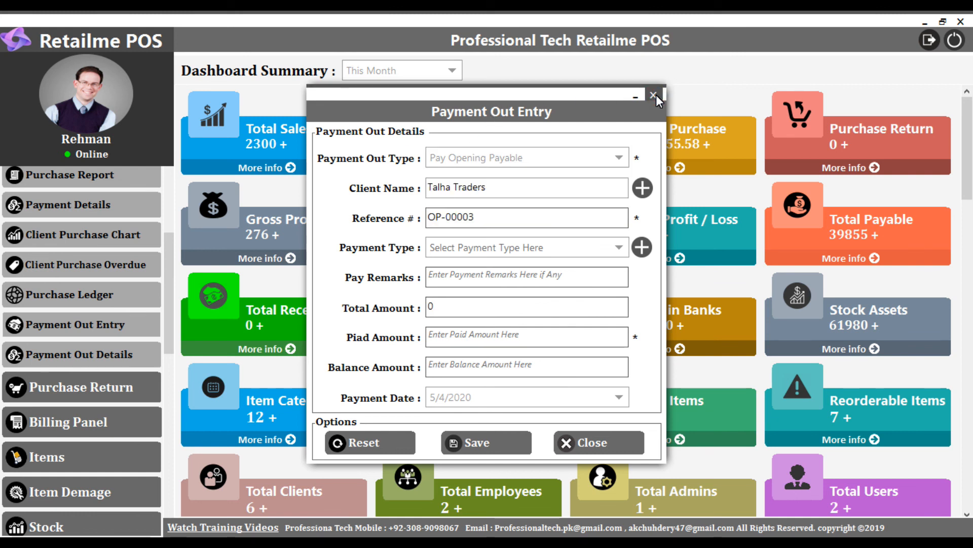
{"action": "left_click", "coordinate": [653, 95]}
{"action": "left_click_drag", "start_coordinate": [167, 257], "coordinate": [174, 224]}
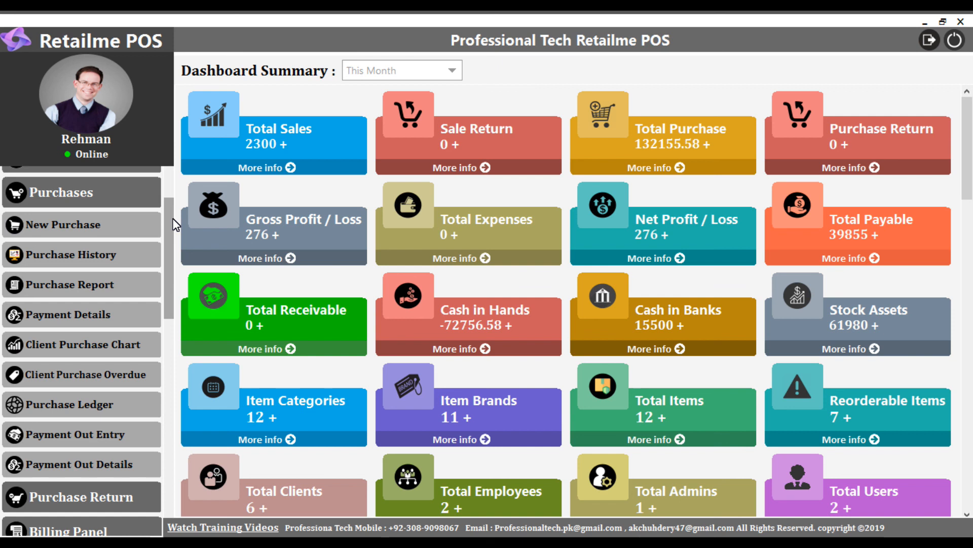